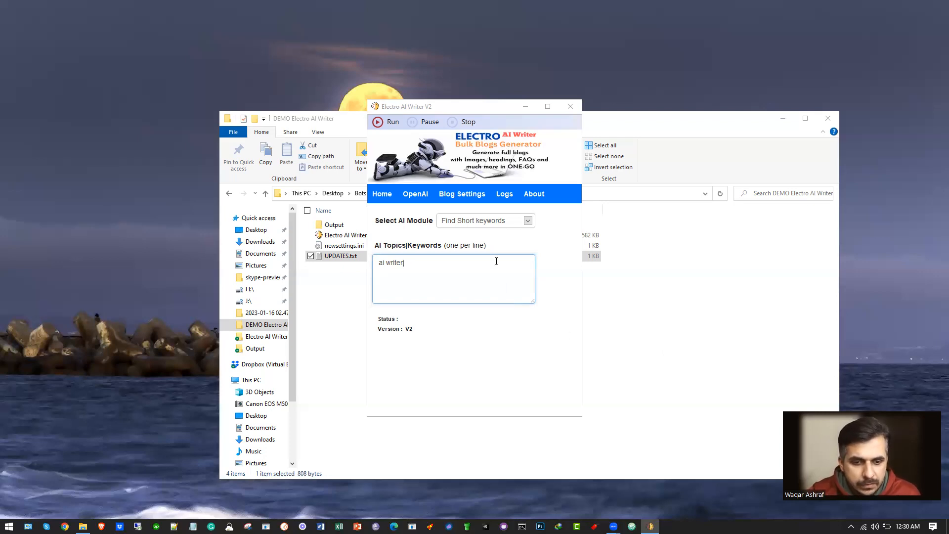
Open UPDATES.txt from the DEMO Electro AI Writer folder, enlarge its window, and highlight the languages and FAQs notes.
click(527, 106)
double_click(357, 256)
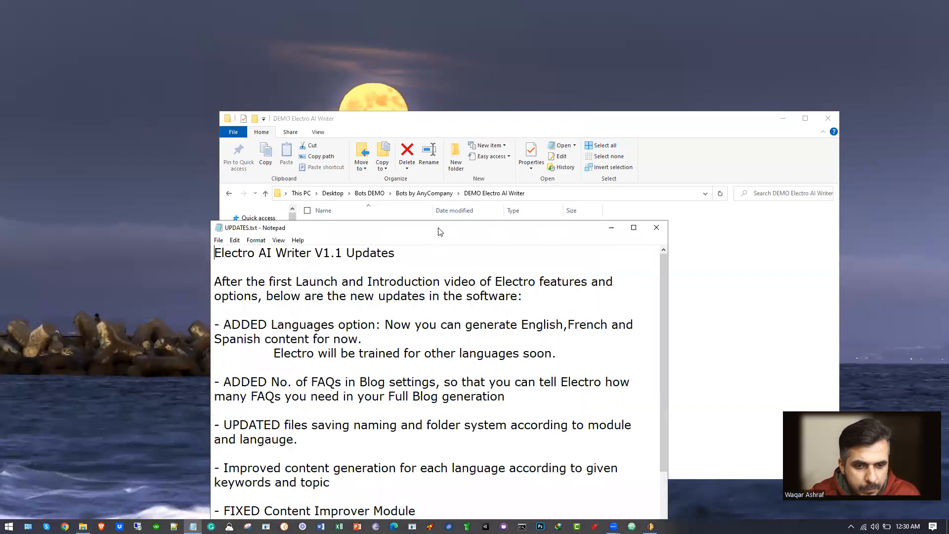
drag(438, 232, 406, 134)
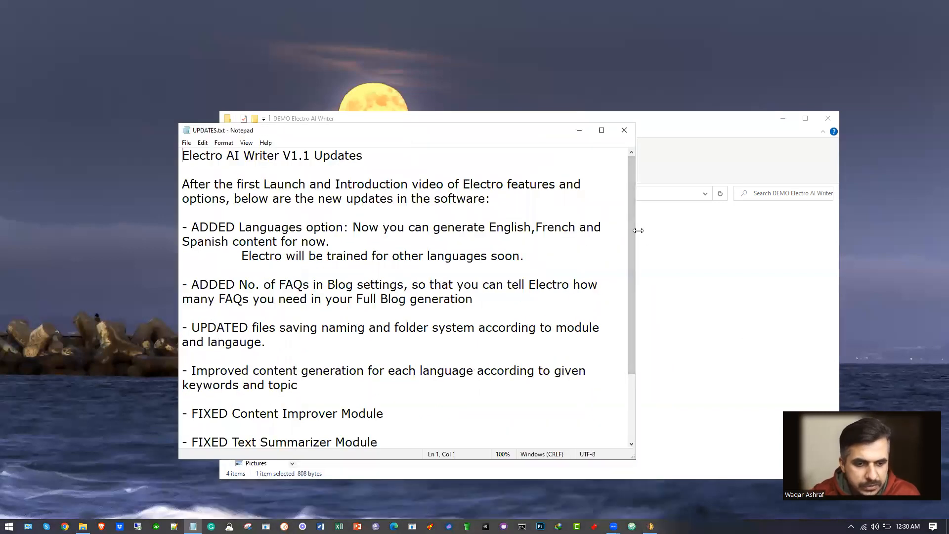
drag(638, 230, 770, 231)
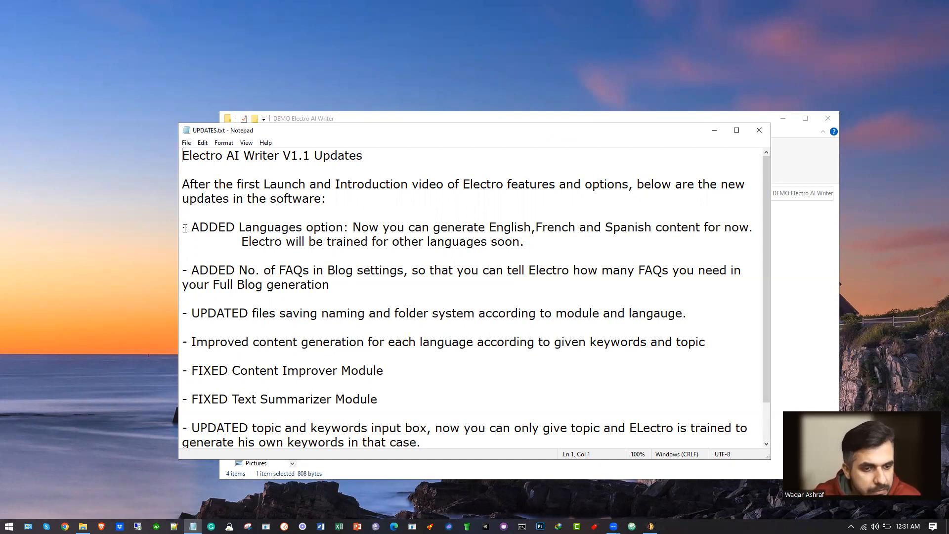
drag(187, 228, 277, 300)
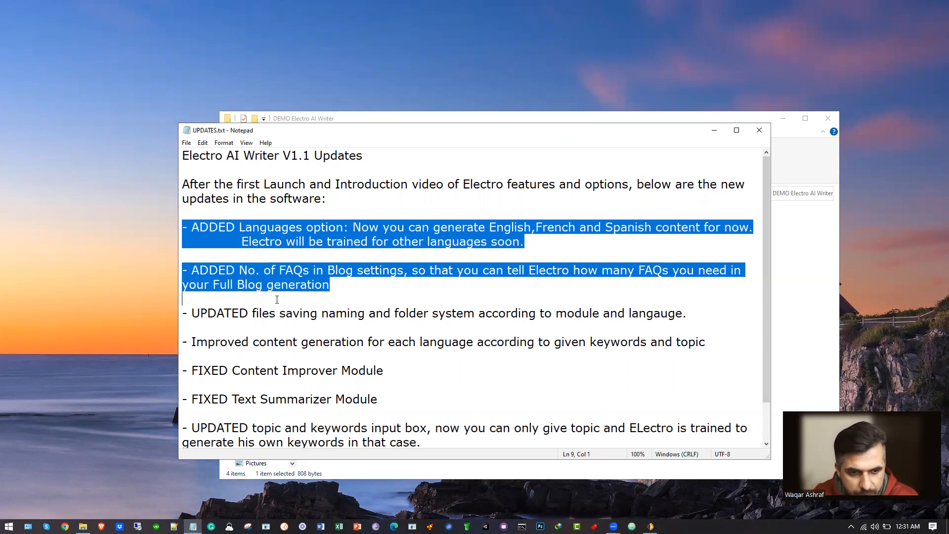
click(254, 241)
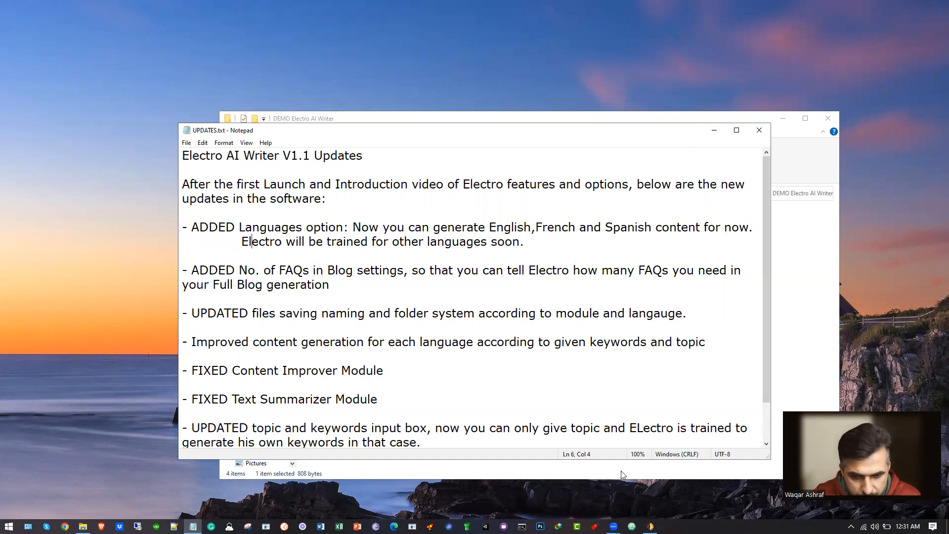
Set the Language in Electro AI Writer's full blog settings to Spanish and return to the update notes.
click(650, 526)
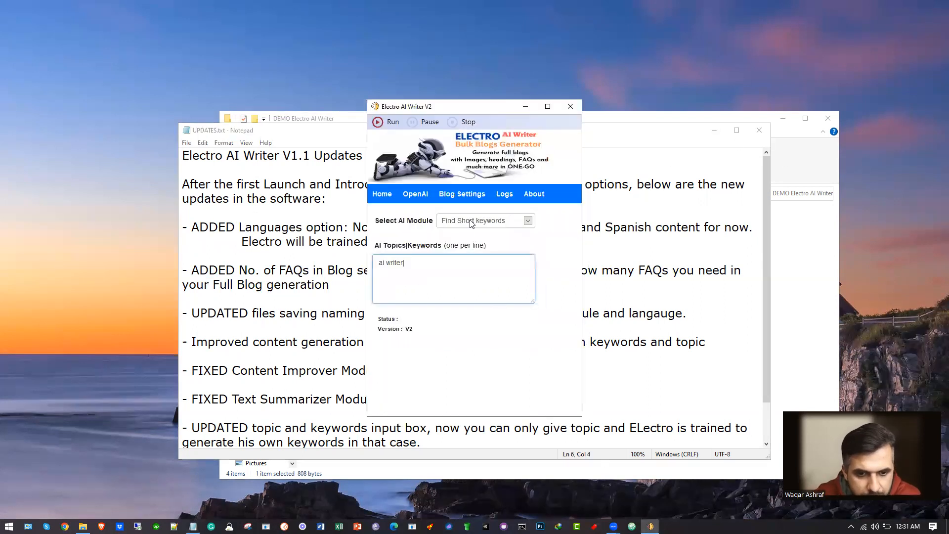
click(465, 198)
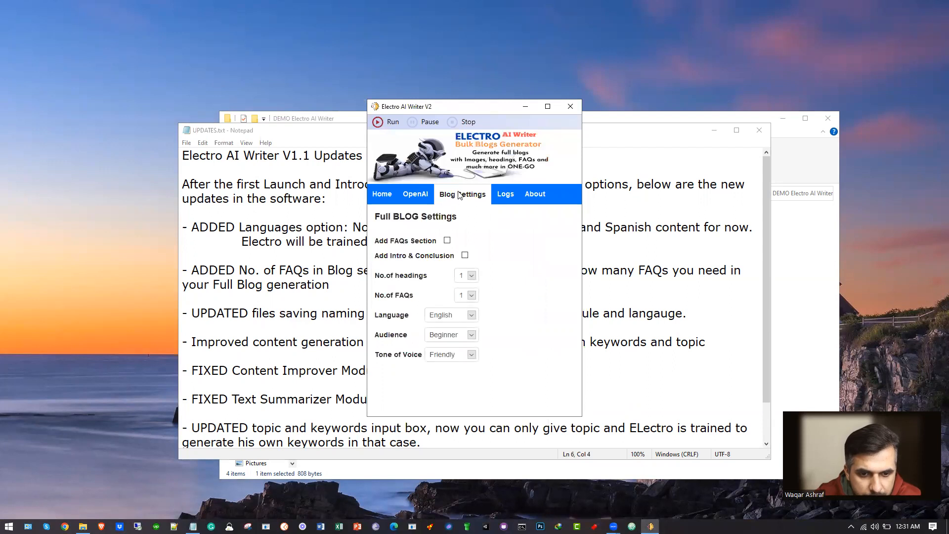
click(453, 320)
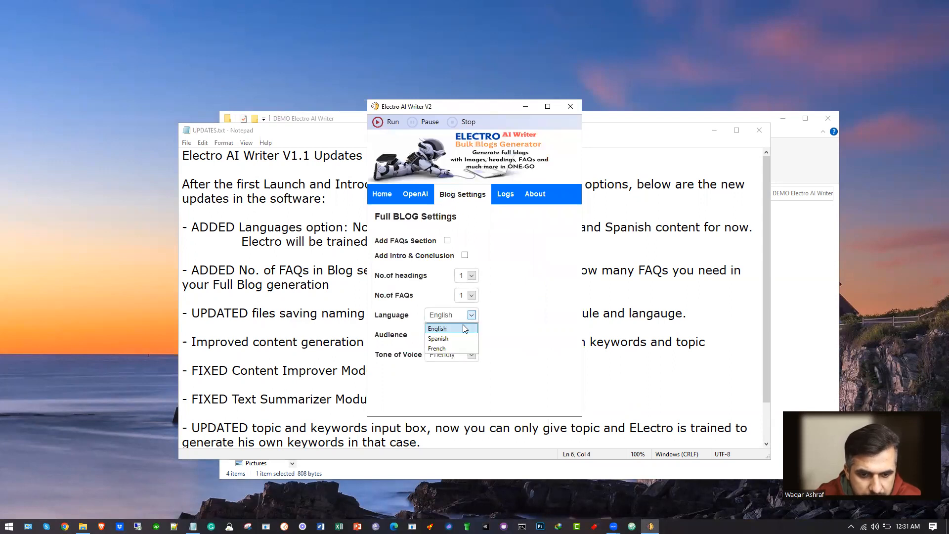
click(452, 339)
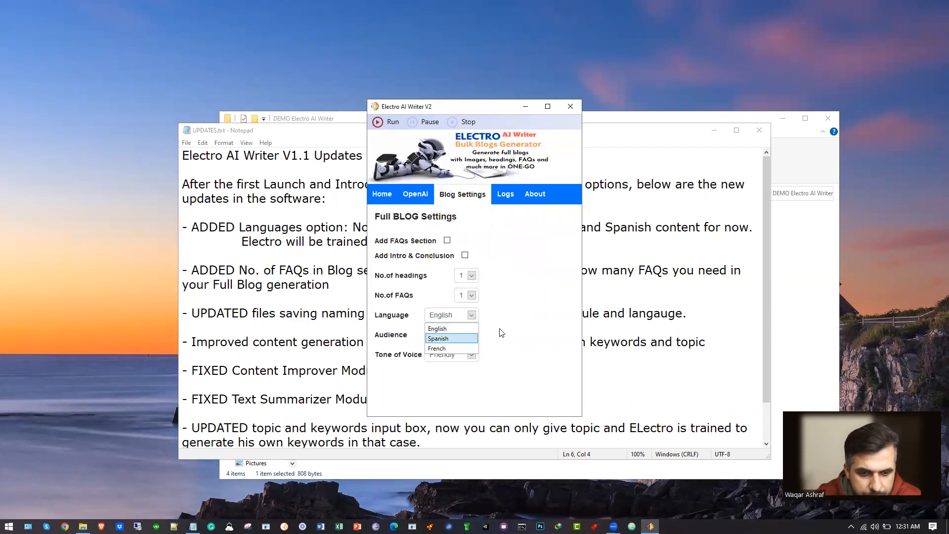
click(525, 106)
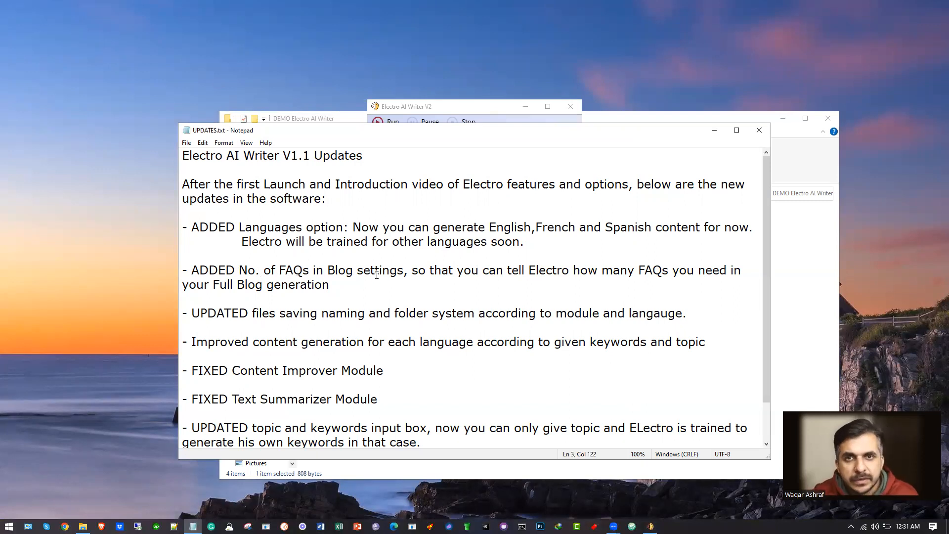
Compare the number-of-FAQs note with the blog settings, and view the Output folder in File Explorer.
click(468, 113)
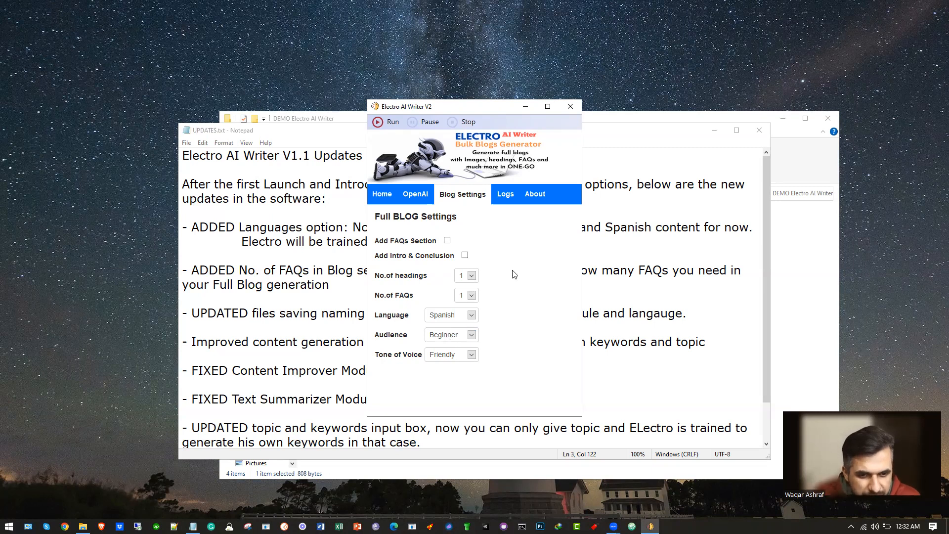
click(281, 270)
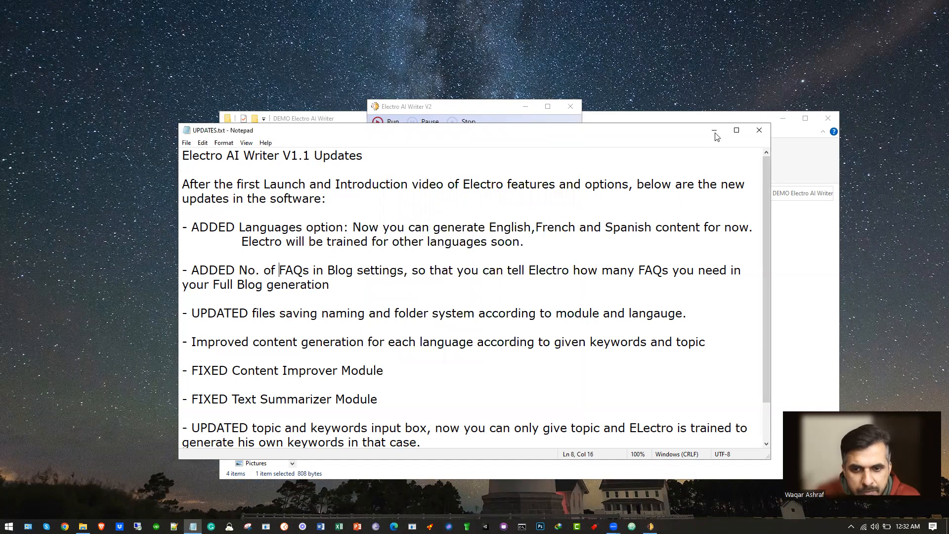
click(672, 121)
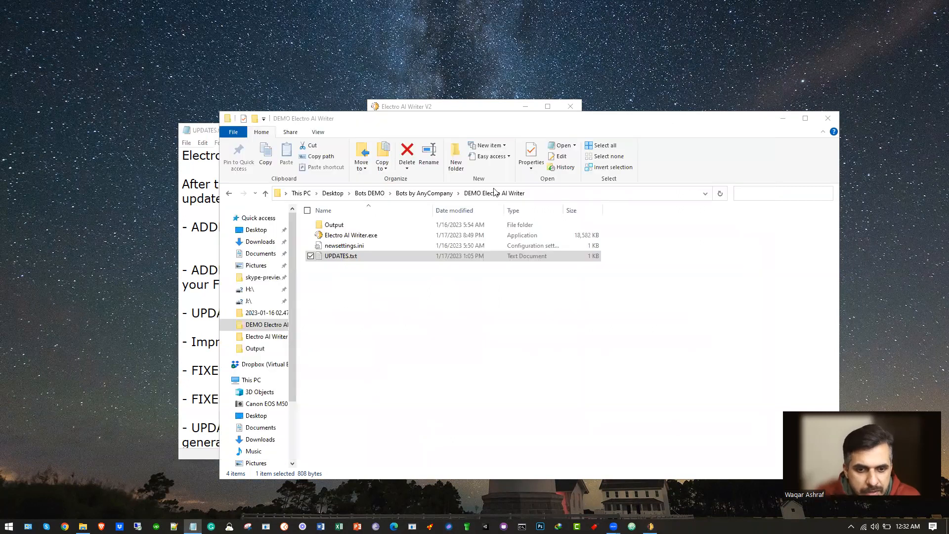
double_click(347, 227)
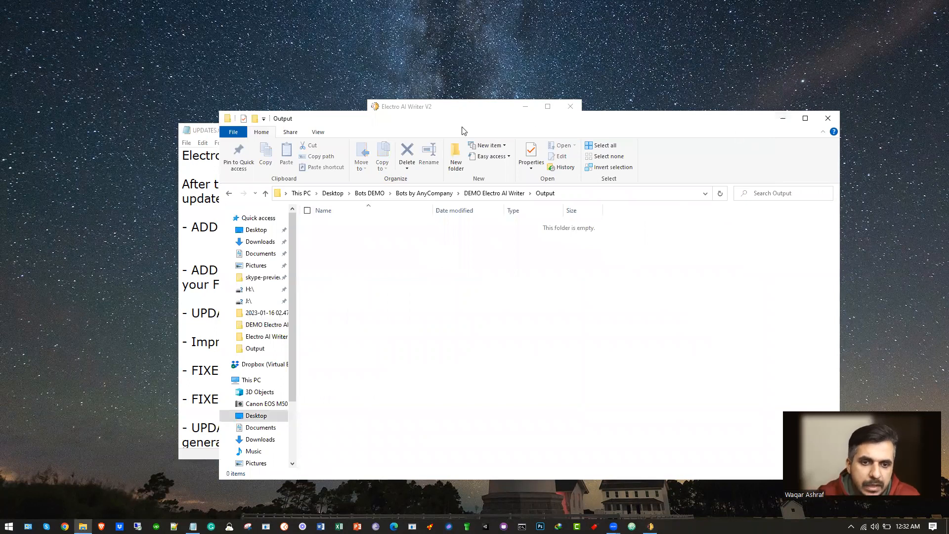
click(429, 109)
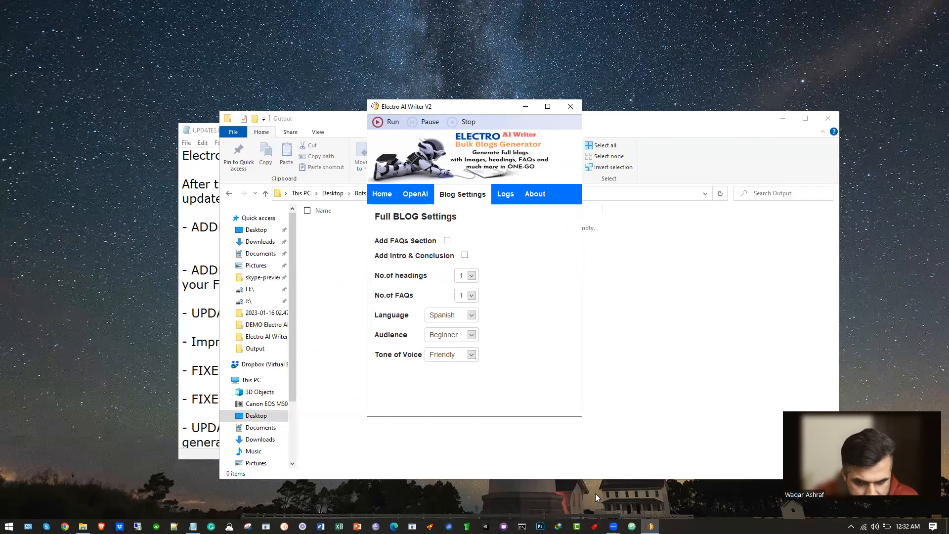
Return to UPDATES.txt in Notepad, read the remaining entries and highlight the end of the improved content generation note.
key(alt+Tab)
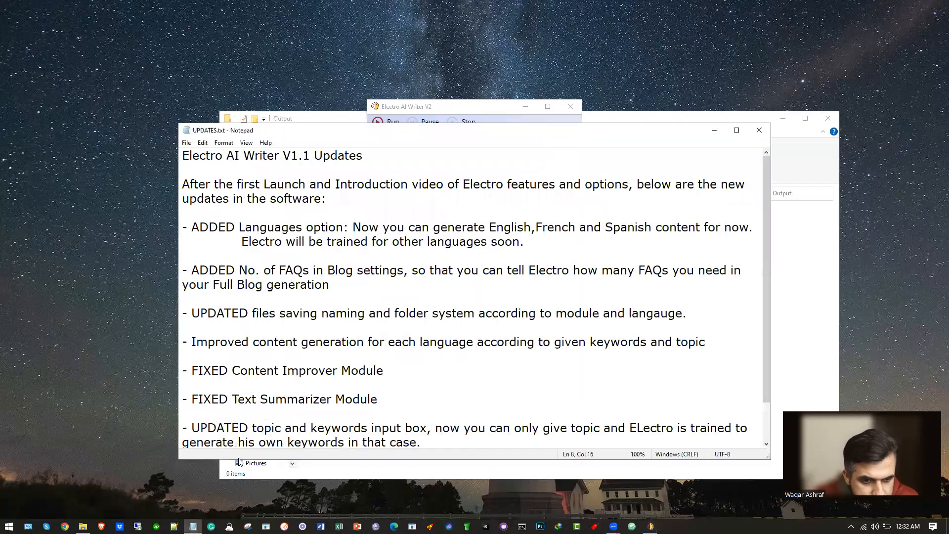
scroll(224, 338, down, 1)
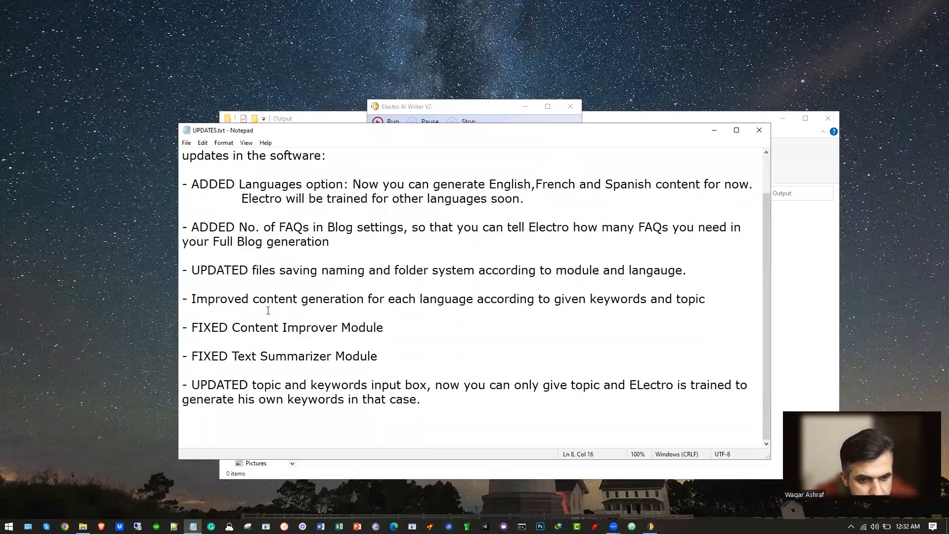
drag(705, 299, 565, 298)
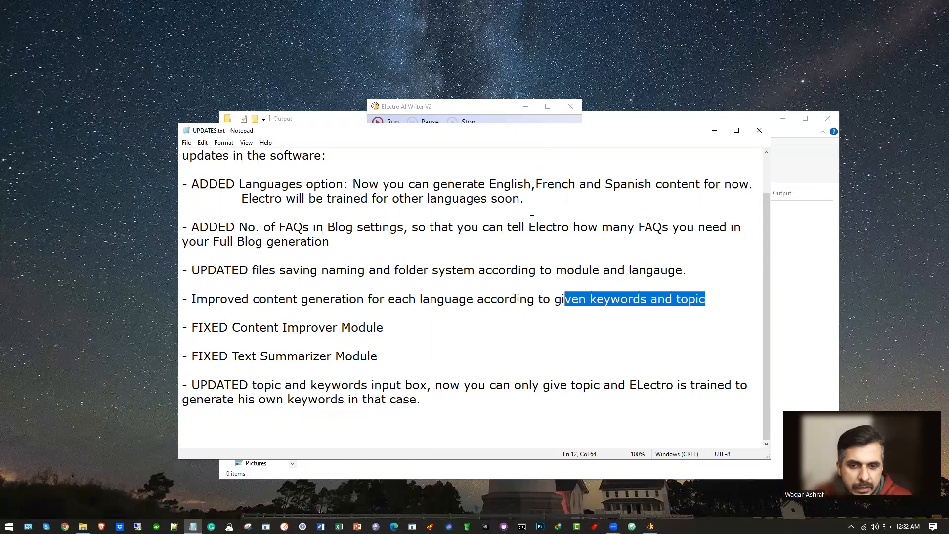
Switch to Electro AI Writer and browse its AI modules to the Content Improver and Text Summarizer entries.
click(498, 111)
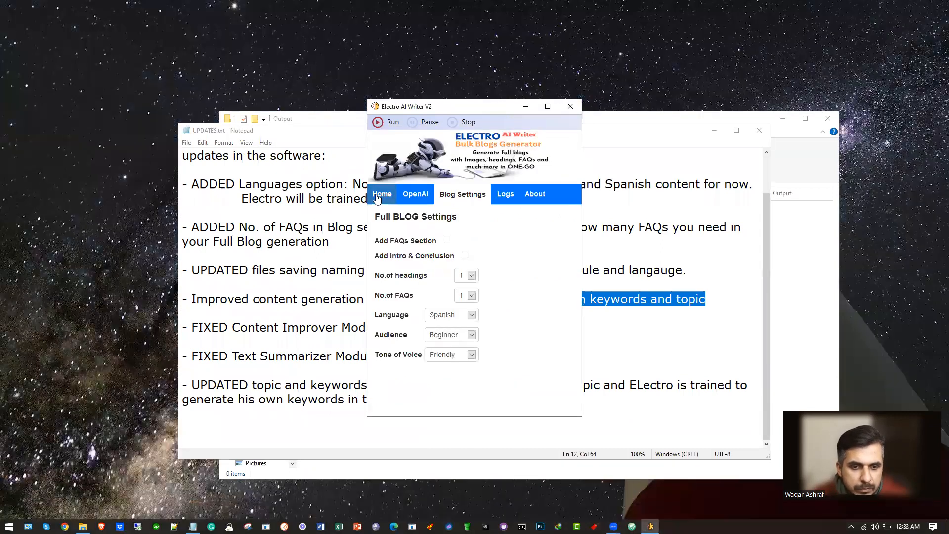
click(378, 195)
click(478, 222)
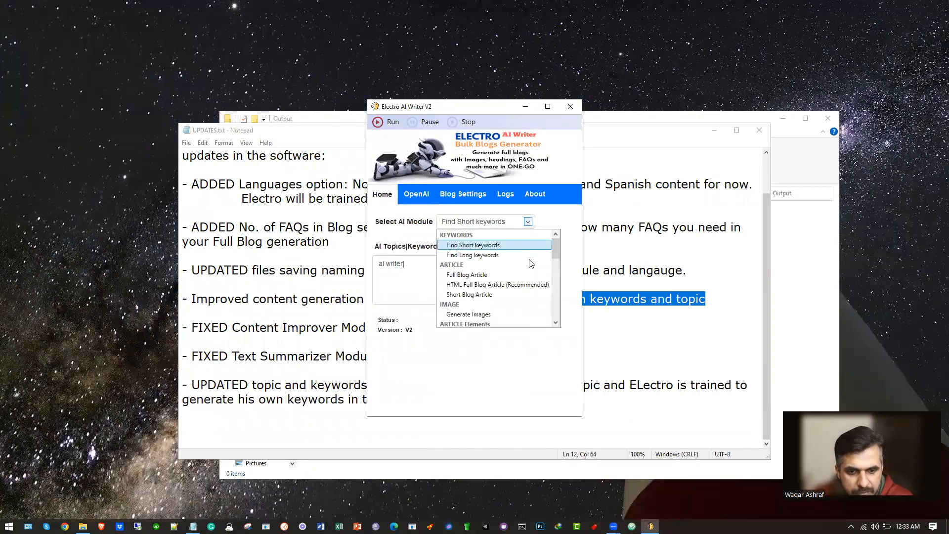
scroll(529, 267, down, 3)
scroll(523, 276, down, 1)
scroll(509, 281, down, 1)
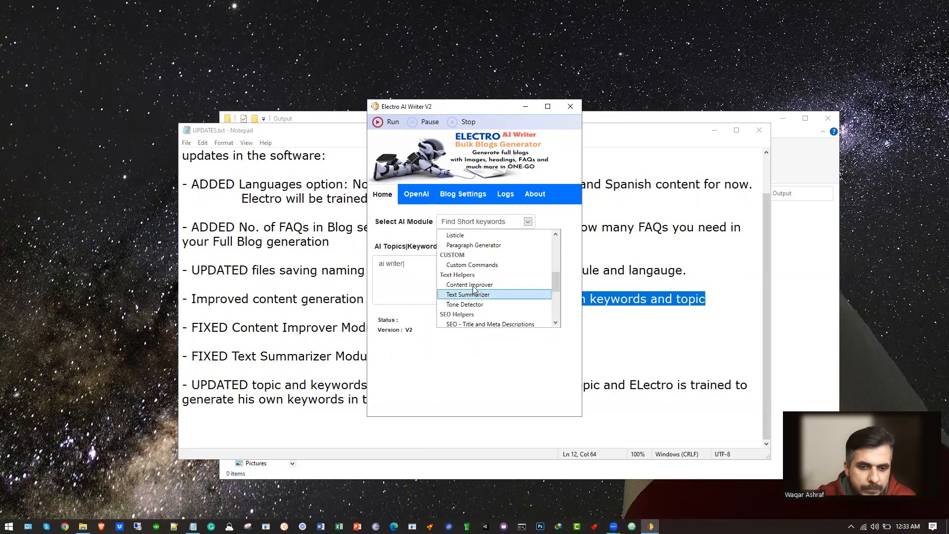
Highlight the note about the updated topic and keywords input box in UPDATES.txt, and minimize the file.
click(272, 357)
drag(248, 385, 469, 397)
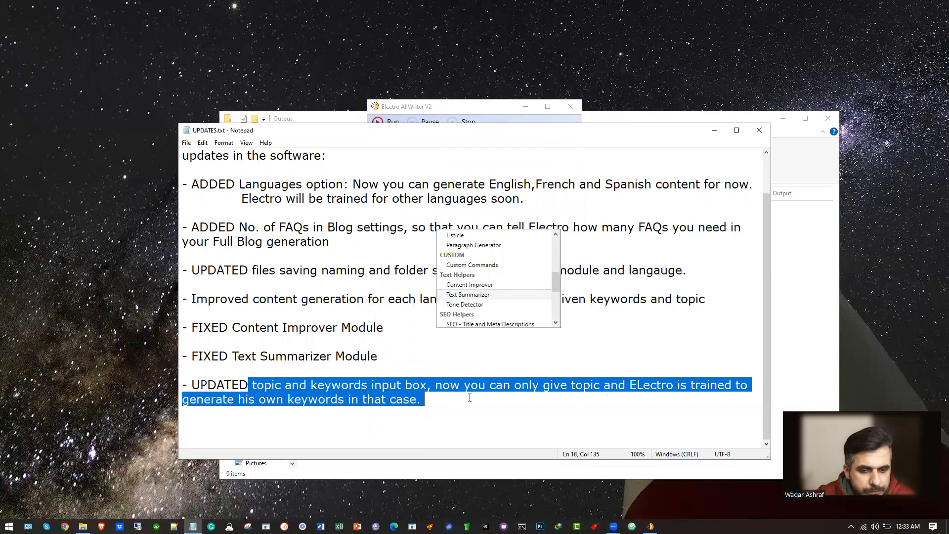
click(714, 131)
Choose HTML Full Blog Article (Recommended) as the AI module and look over its topic and AI art description inputs.
click(477, 221)
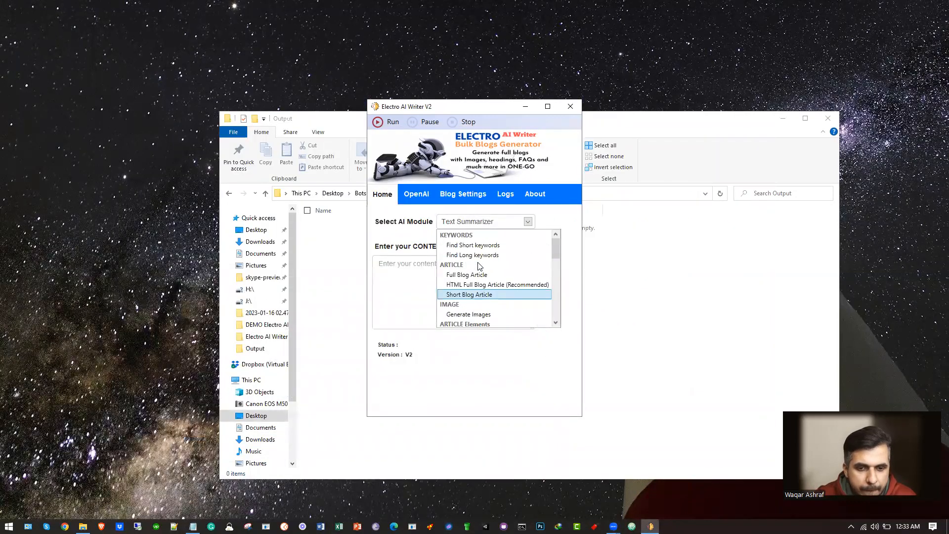
click(488, 290)
click(445, 266)
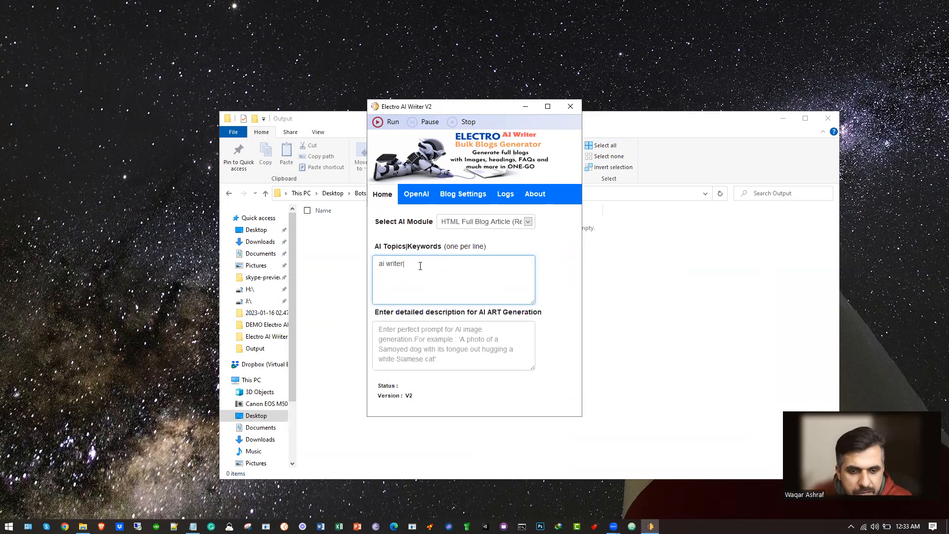
click(428, 330)
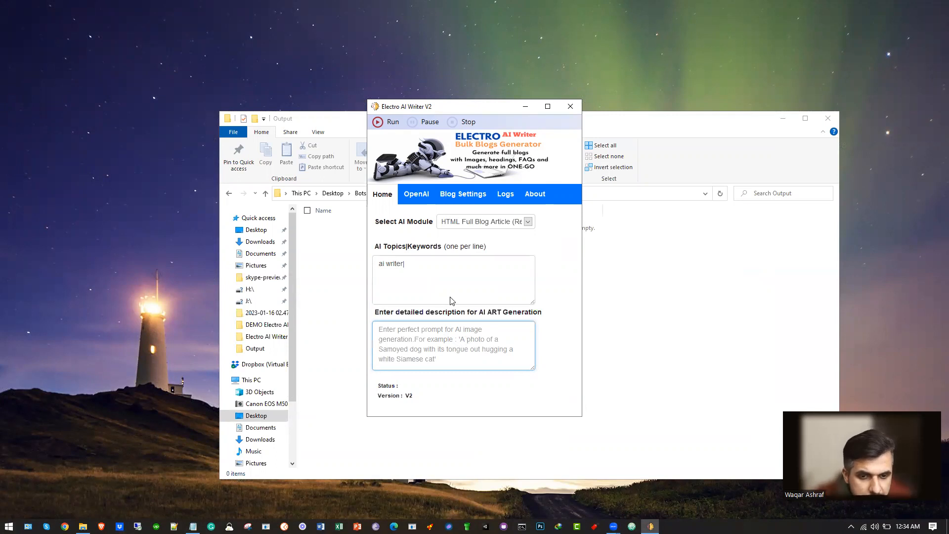
In the full blog settings, enable the FAQs section and Intro & Conclusion, with 3 headings and 3 FAQs.
click(456, 196)
click(447, 240)
click(464, 255)
click(471, 276)
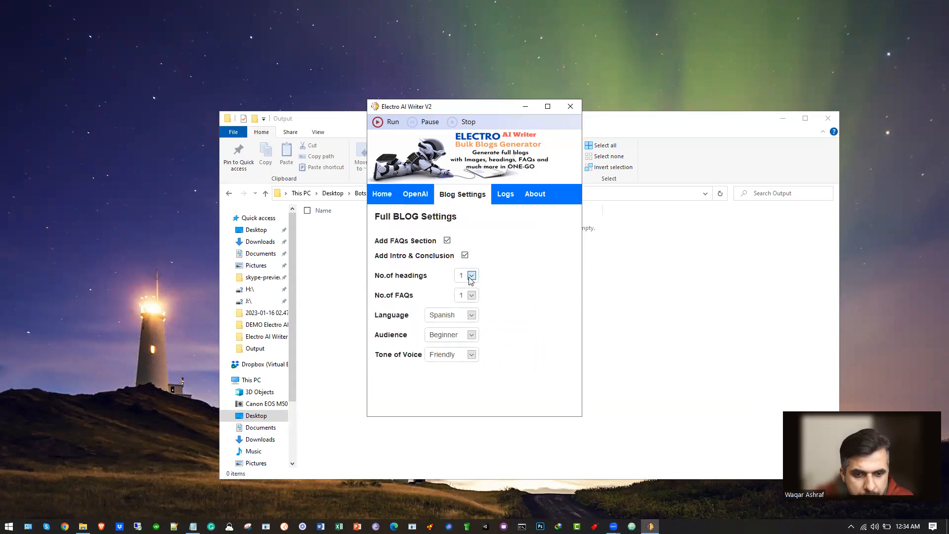
click(469, 297)
click(471, 296)
click(469, 316)
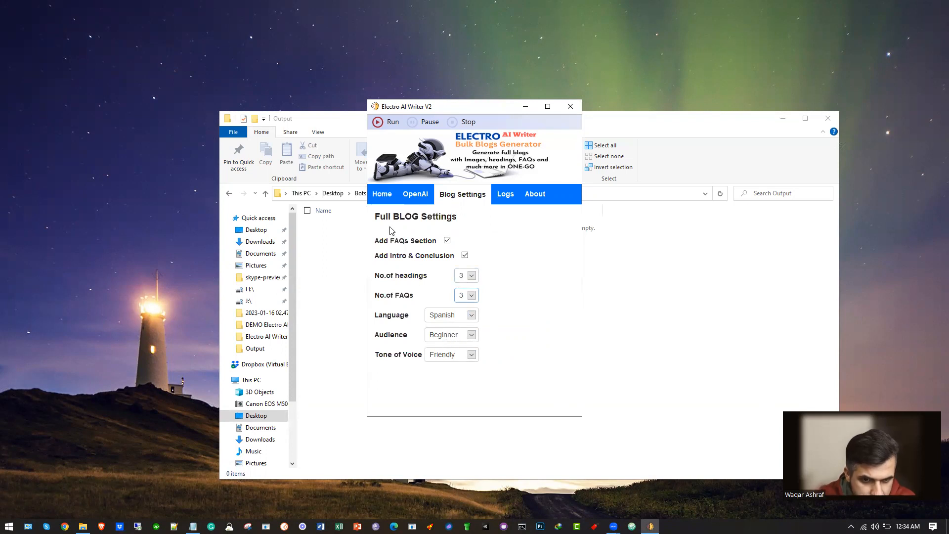
Replace the existing topic for the blog article with "how to get best quality laptop".
click(385, 196)
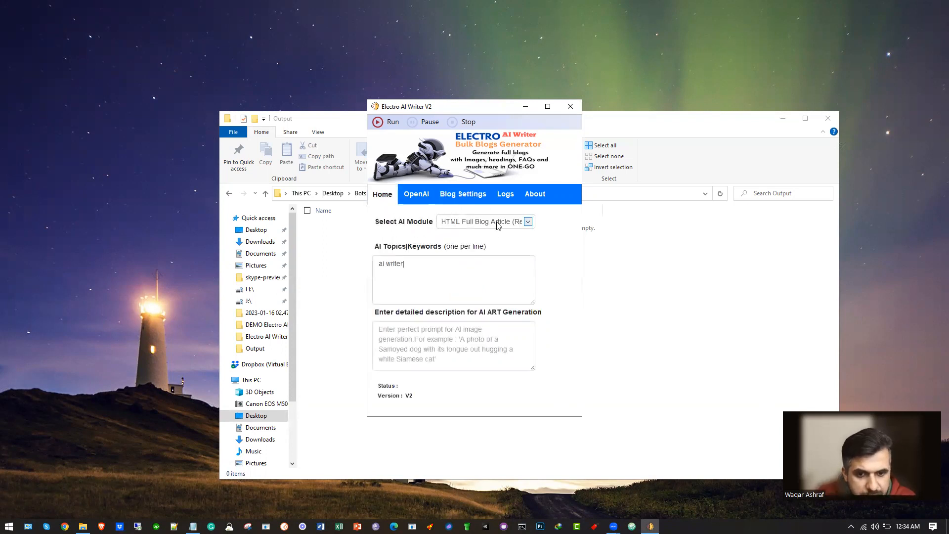
drag(404, 264, 373, 263)
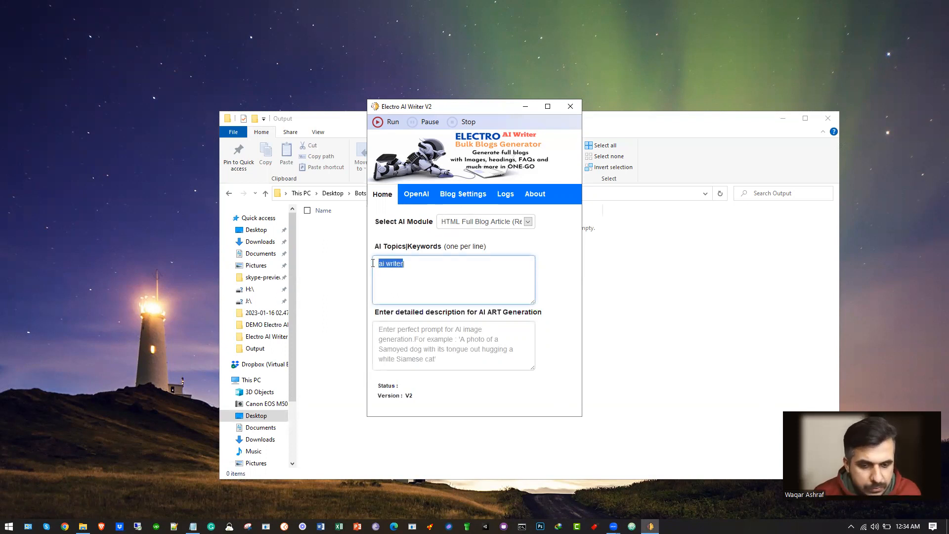
text(how)
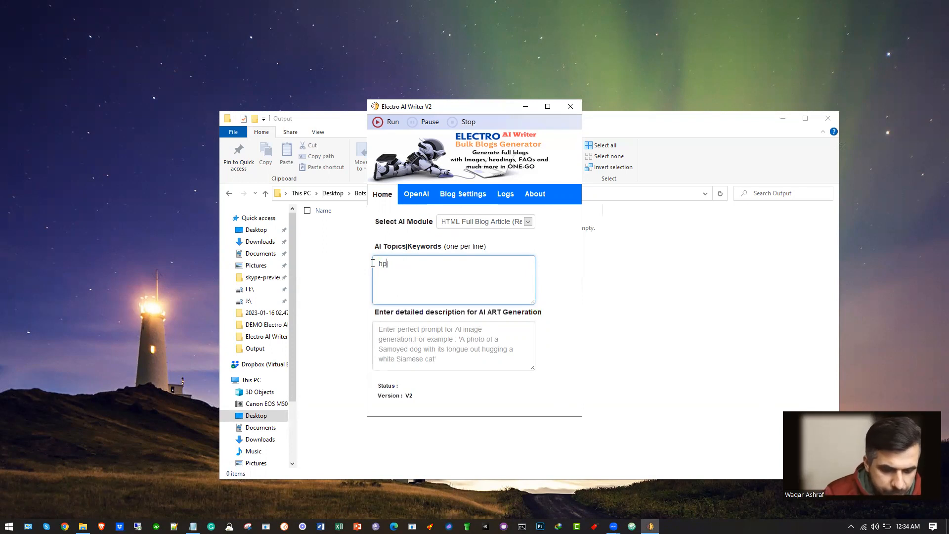
text( to )
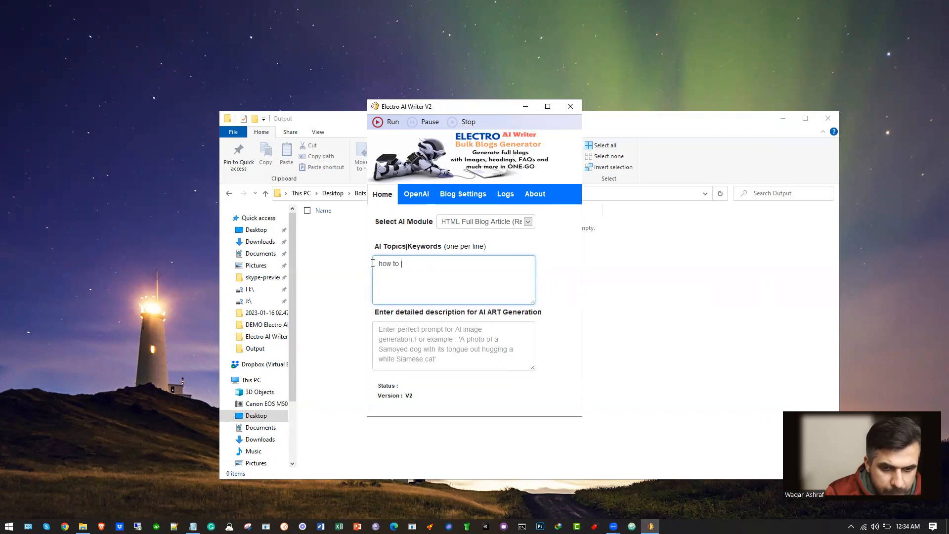
text(get )
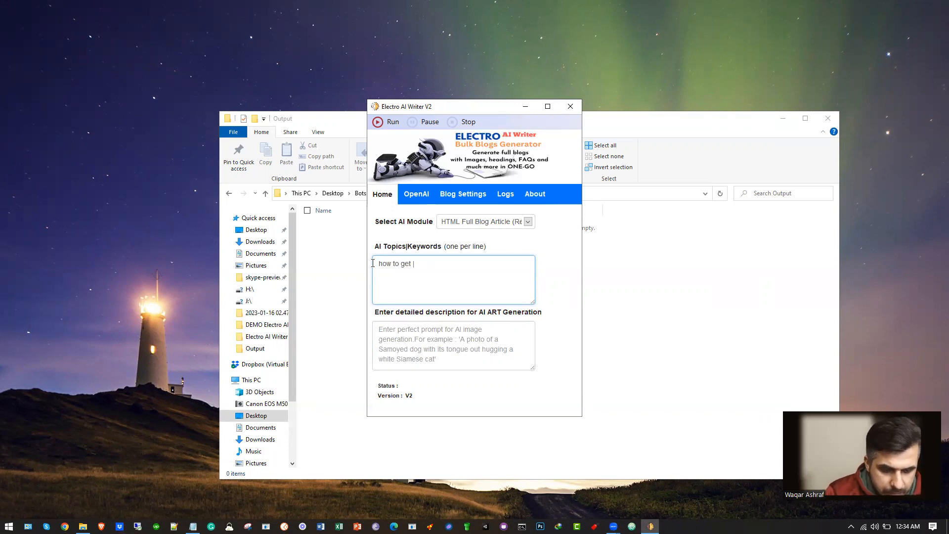
text(best )
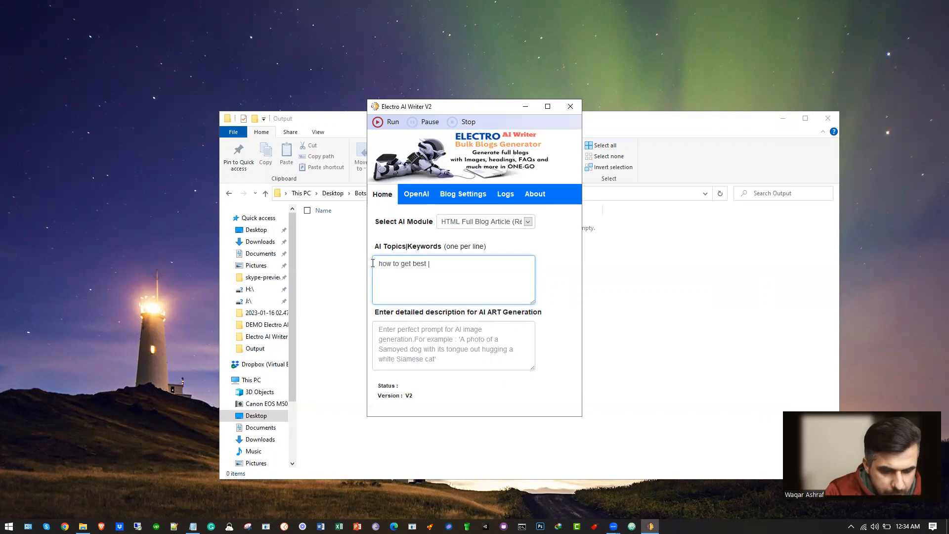
text(quality)
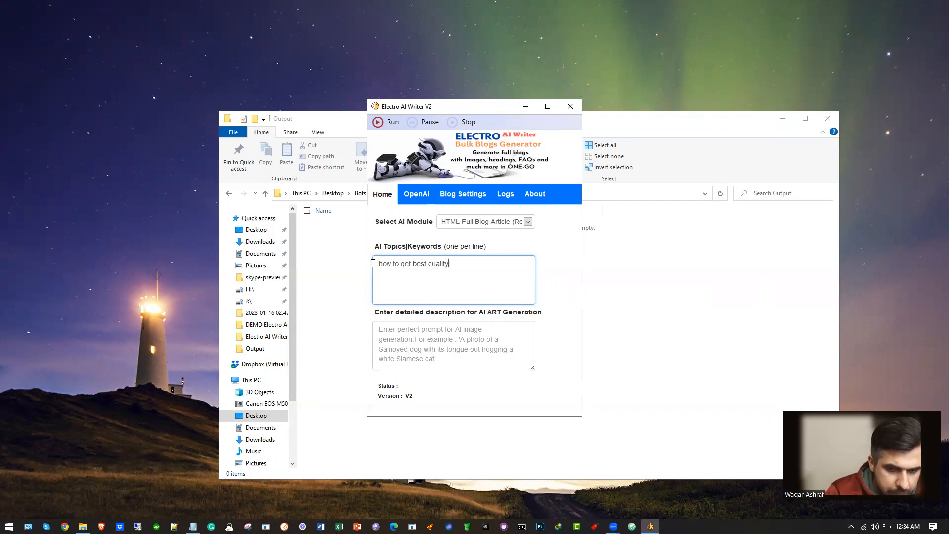
text( laptop)
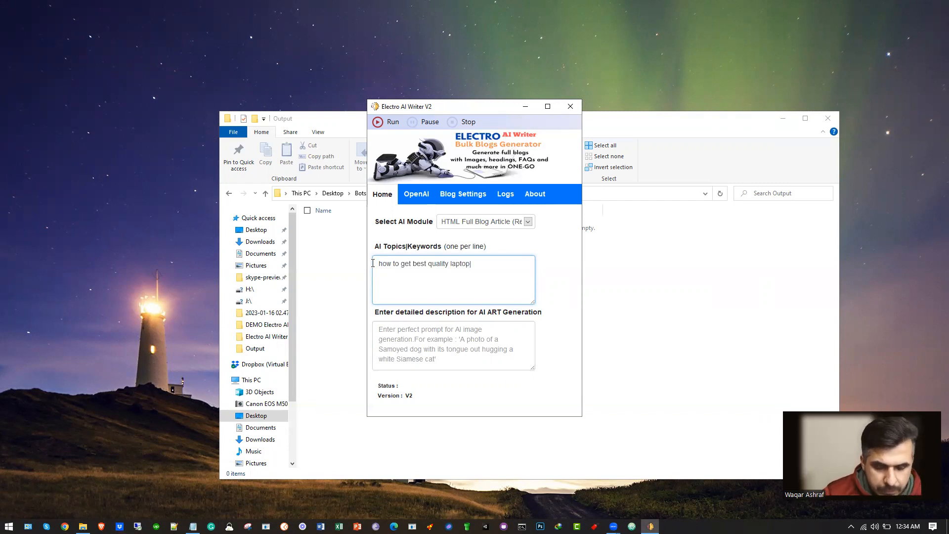
Extend the laptop topic with "for gaming" and enter "a monkey operating gaming laptop and enjoying" as the AI art description.
text( for )
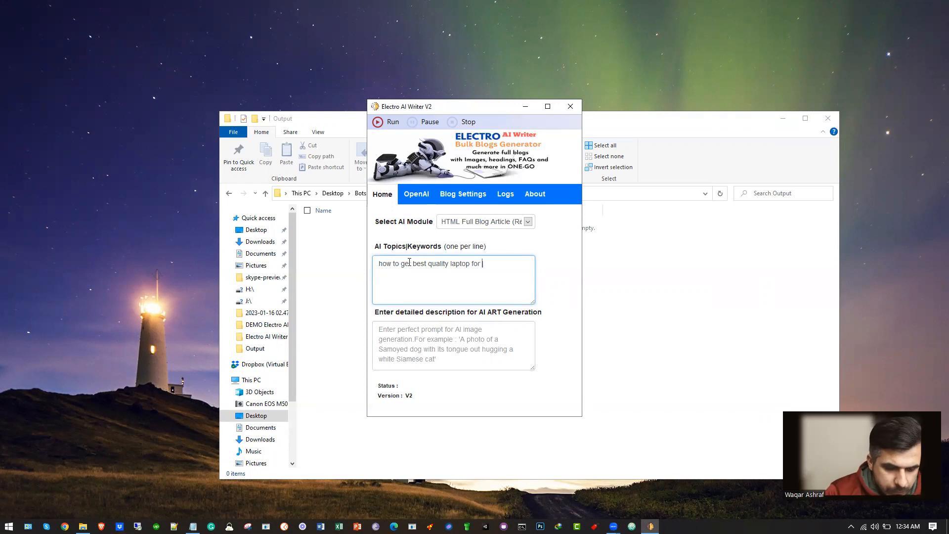
text(gaming)
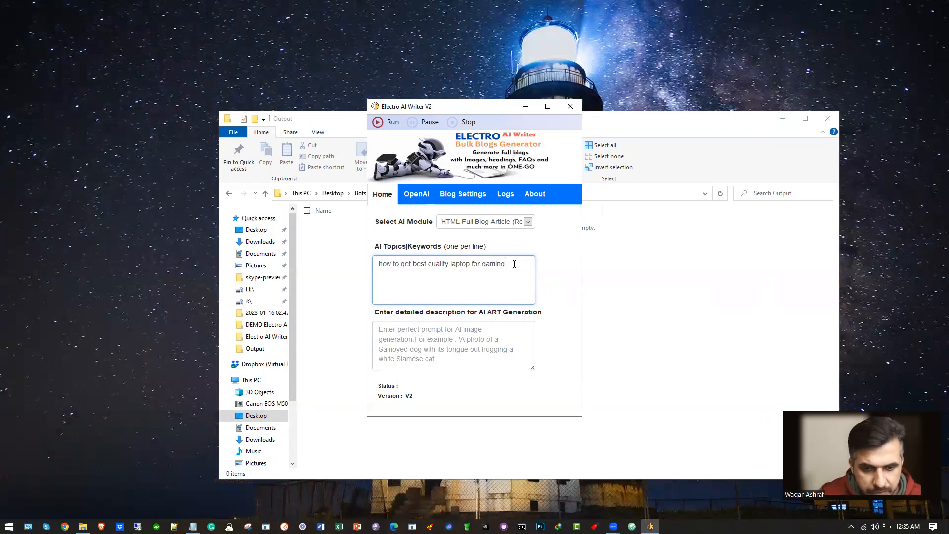
click(450, 342)
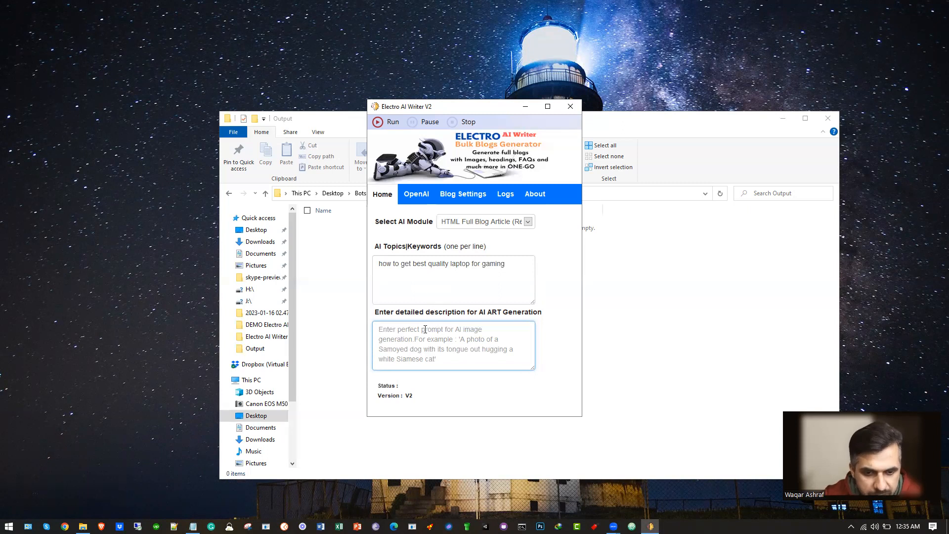
text(a)
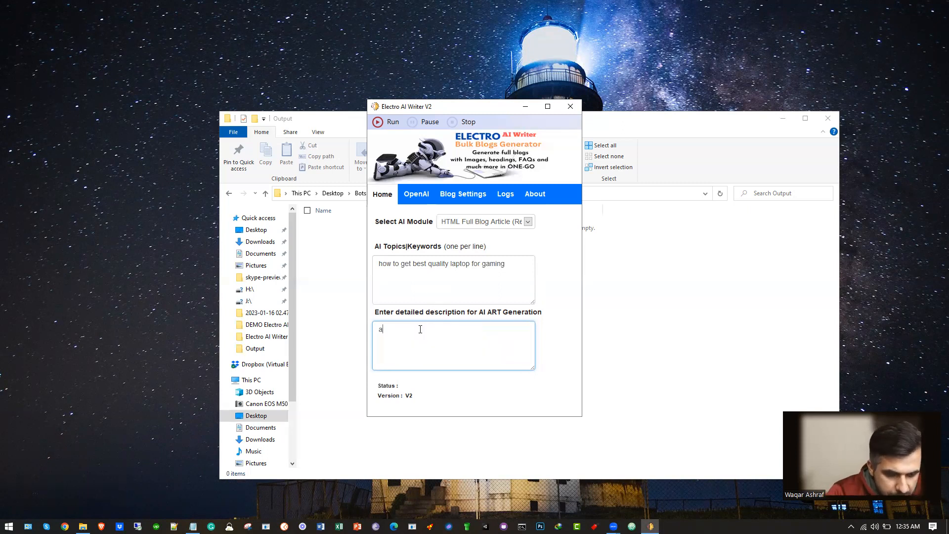
text( monkey )
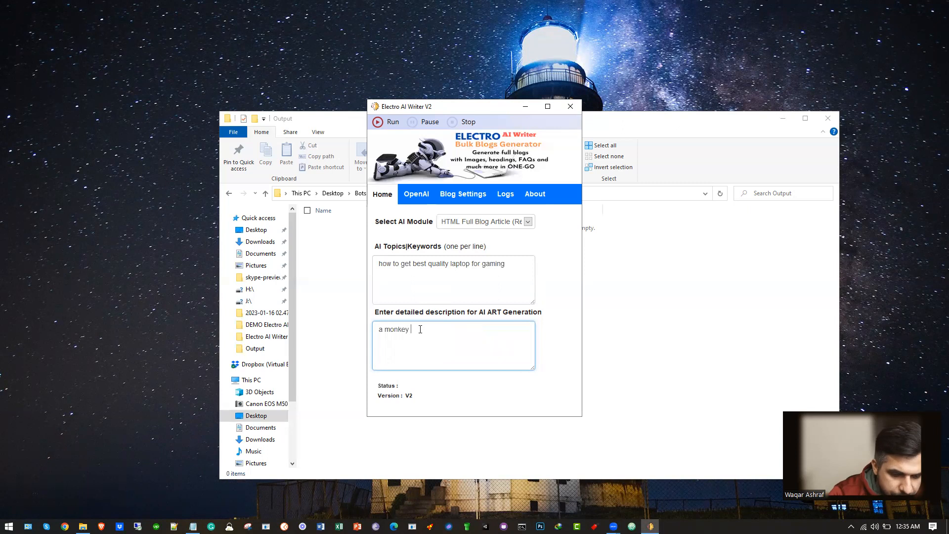
text(operatin)
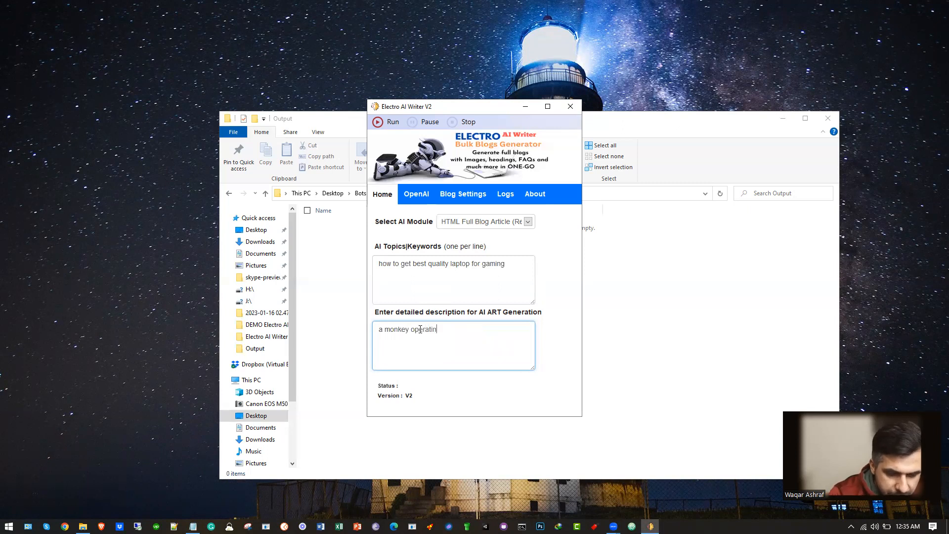
text(g gaming gami)
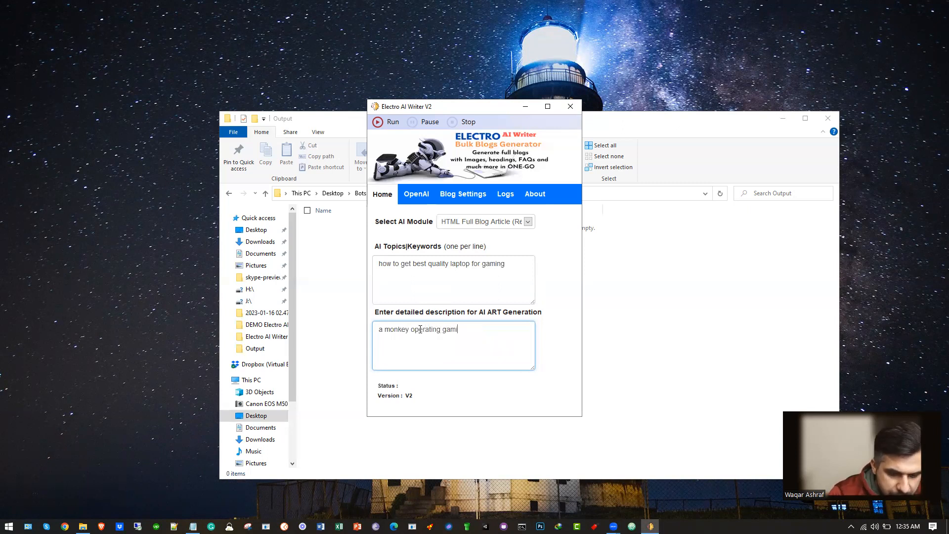
text(ng lapt)
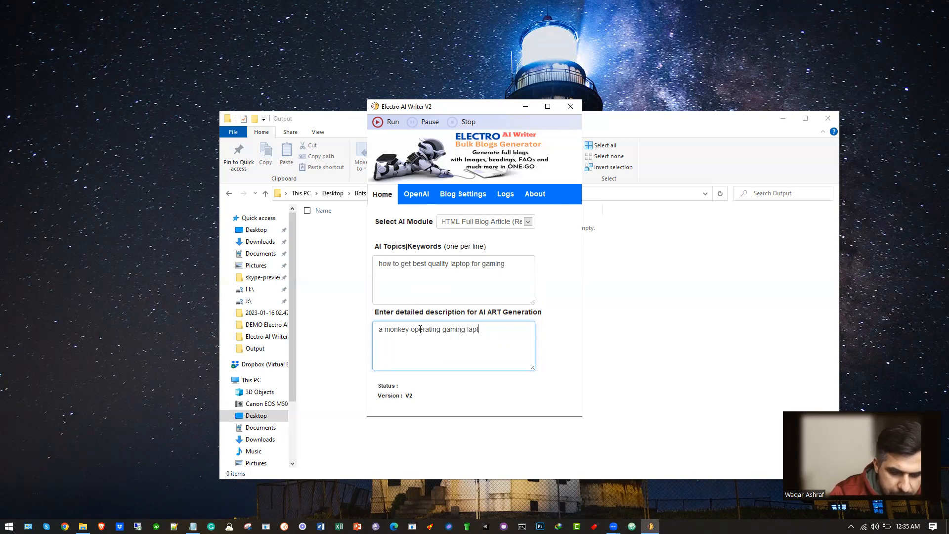
text(op )
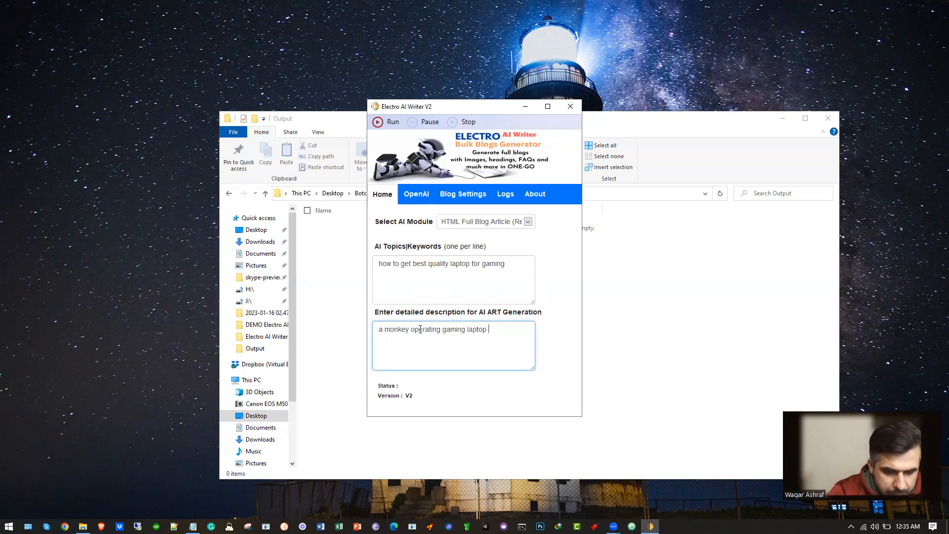
text(and enjoying)
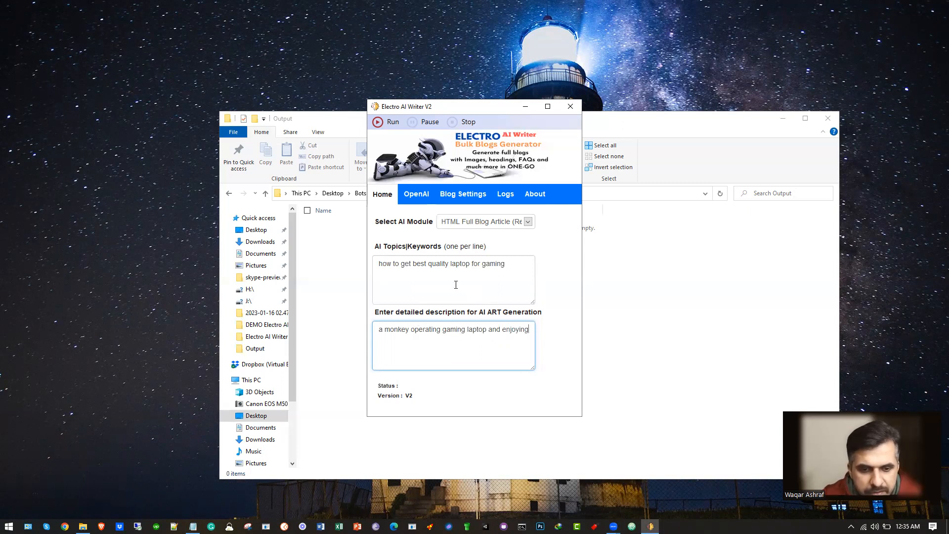
Recheck the topic, art description, full blog settings and OpenAI settings, and run the article generation.
drag(498, 266, 377, 265)
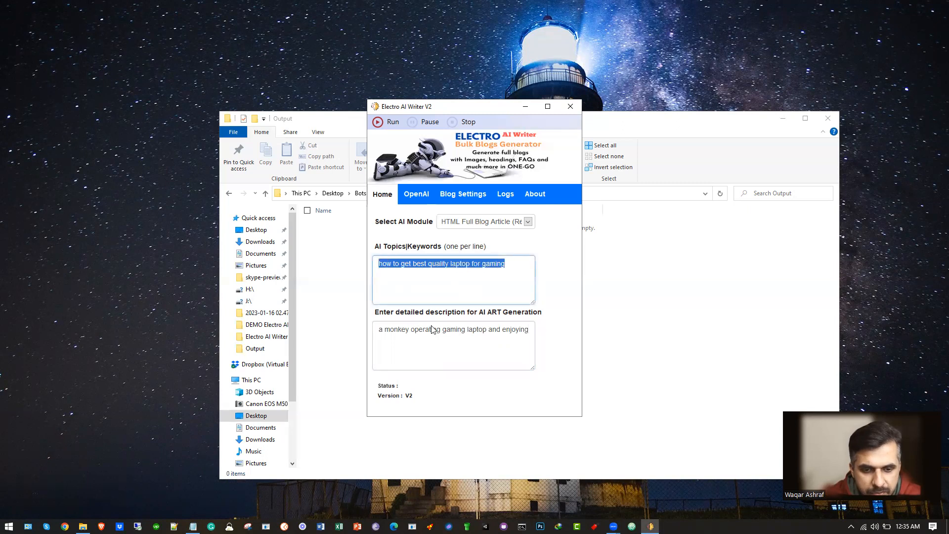
click(431, 329)
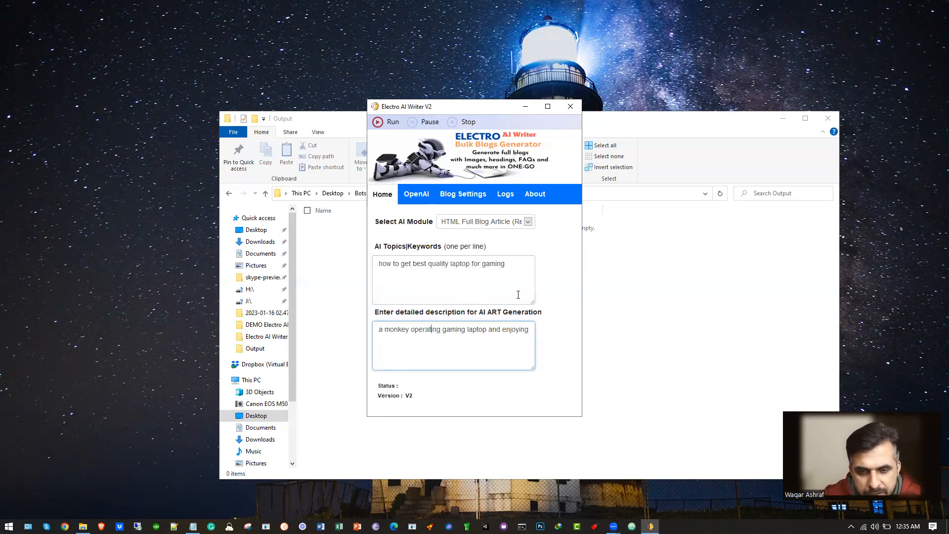
click(546, 254)
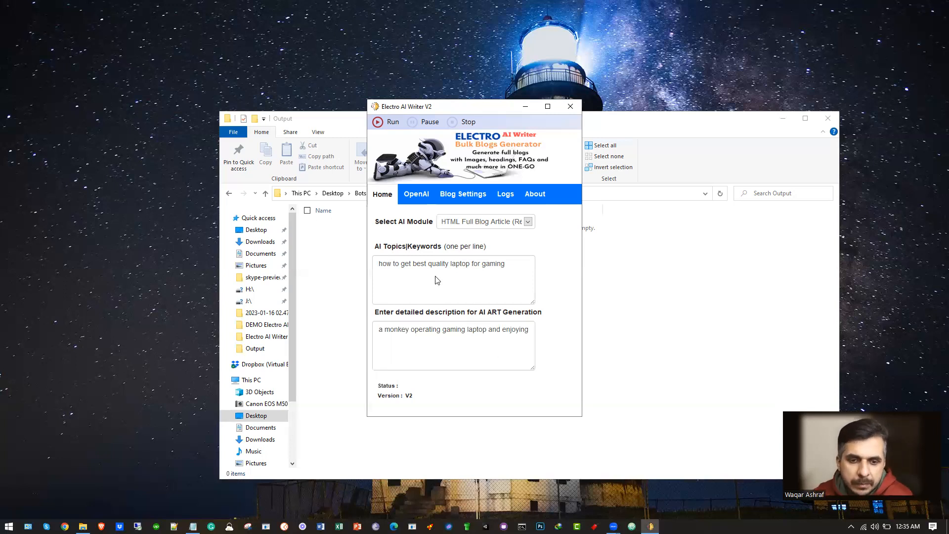
click(459, 203)
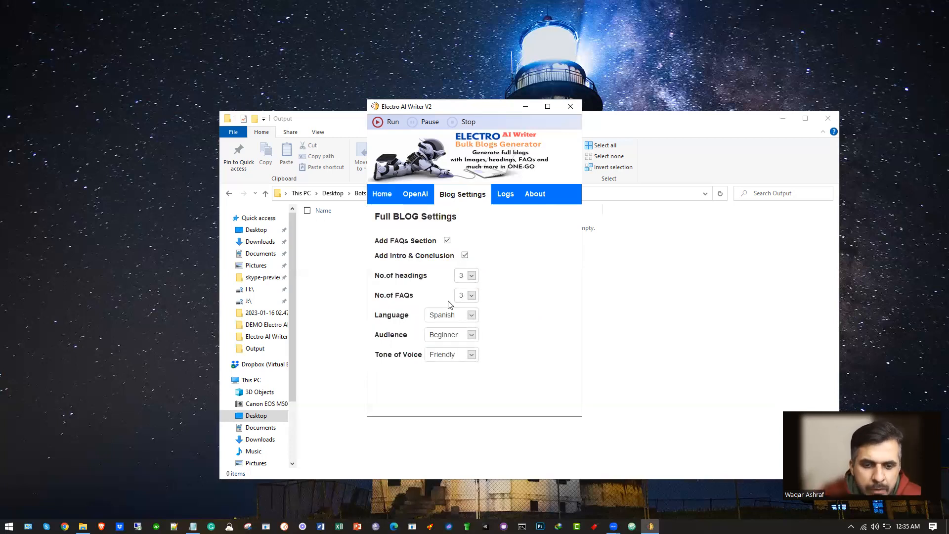
click(382, 196)
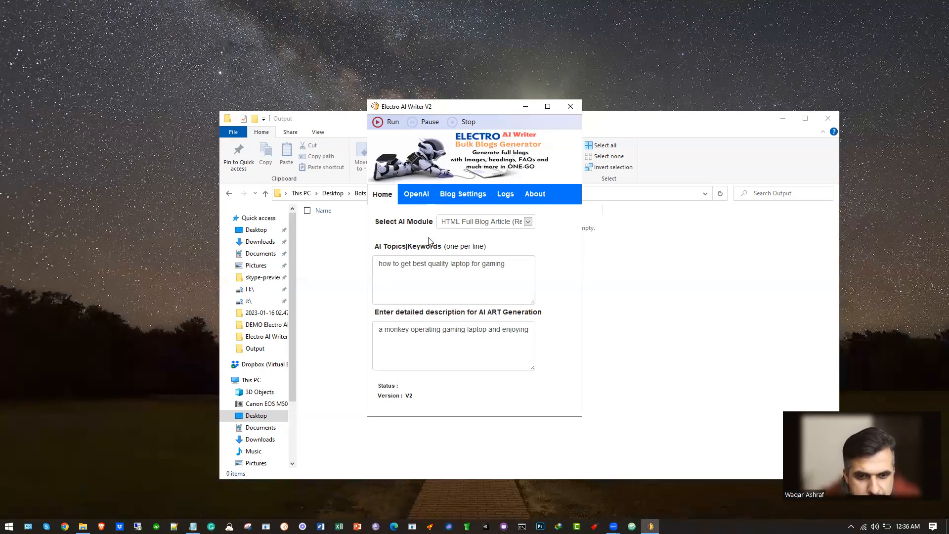
click(418, 196)
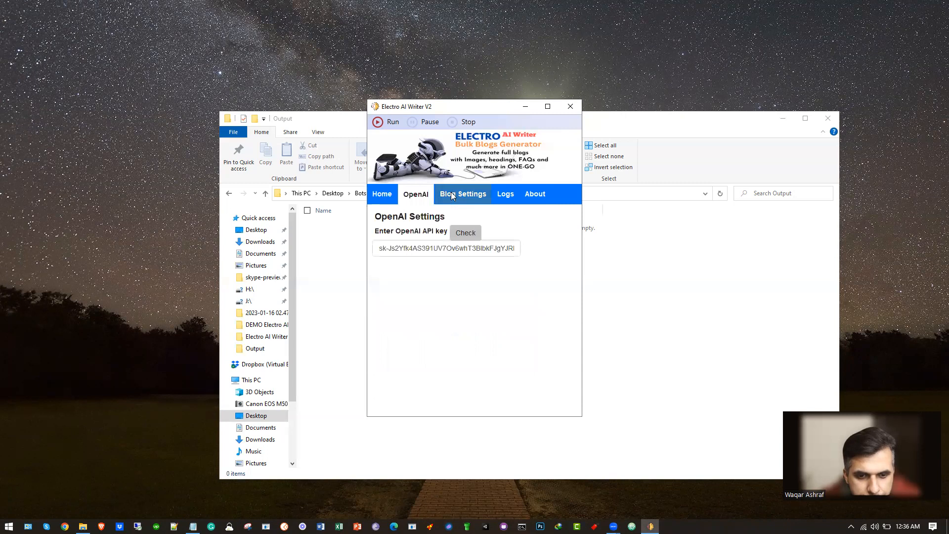
click(453, 196)
click(382, 193)
click(390, 123)
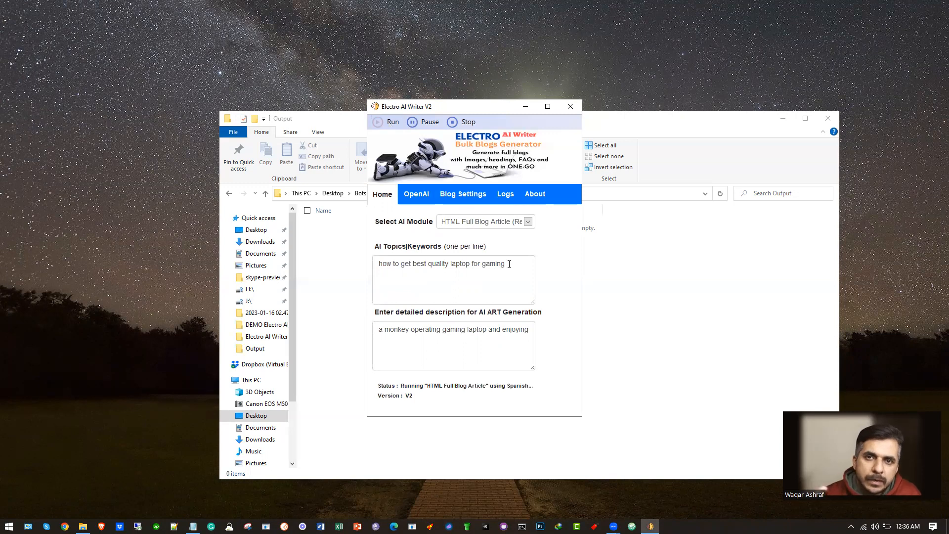
Check the progress of the article generation in the logs and its status below the art description.
click(509, 264)
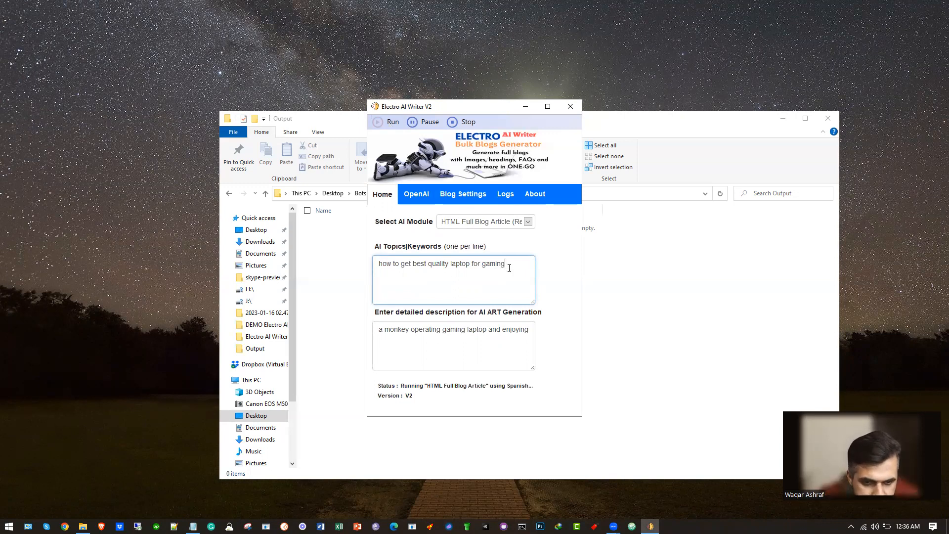
click(505, 193)
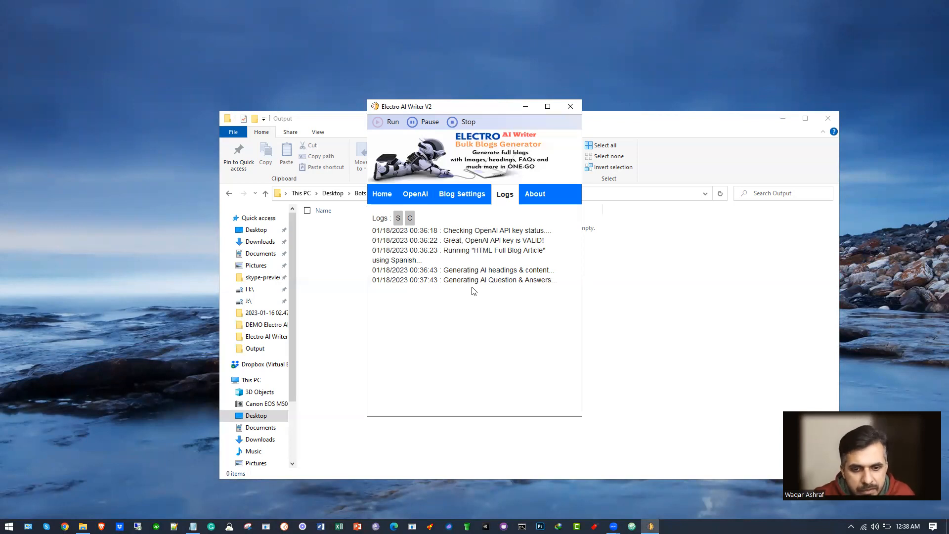
click(419, 194)
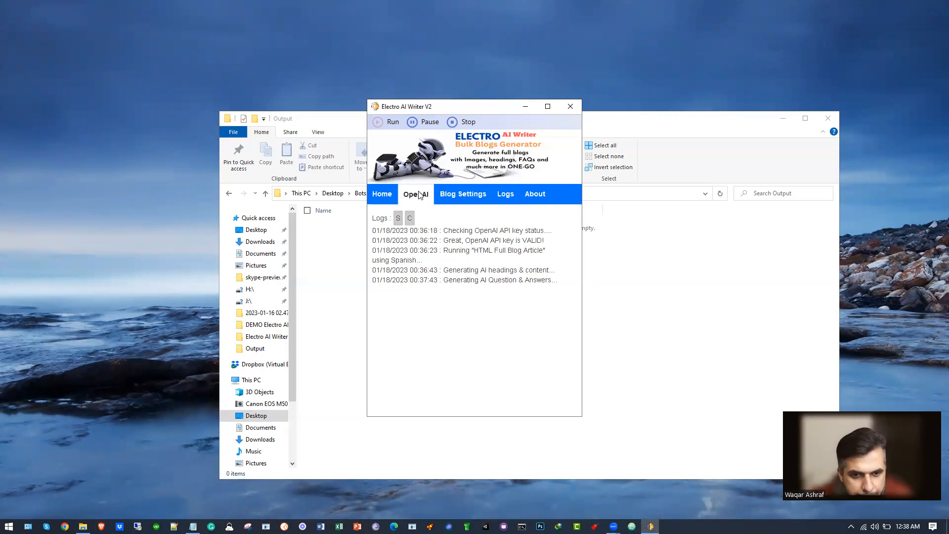
click(382, 195)
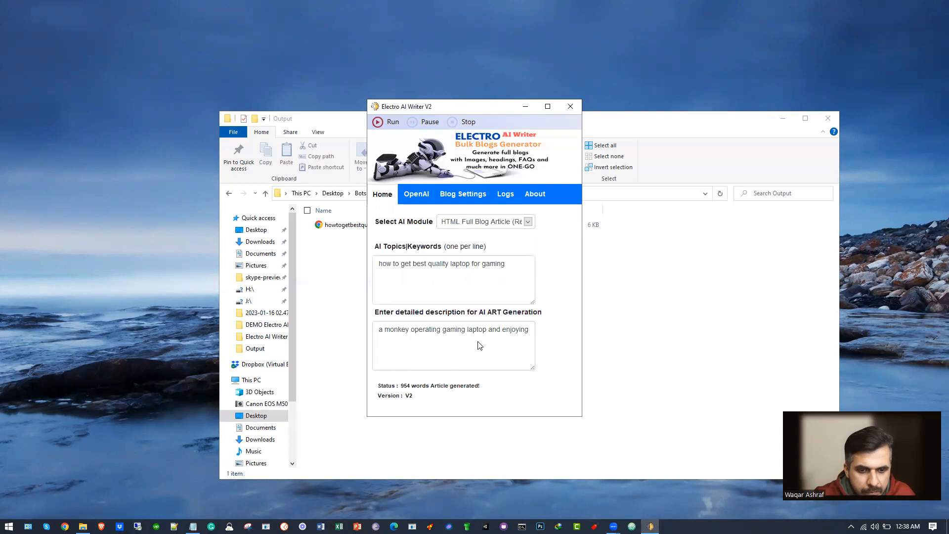
Check the full blog settings and open the generated Spanish HTML blog article from the Output folder in the browser.
click(467, 197)
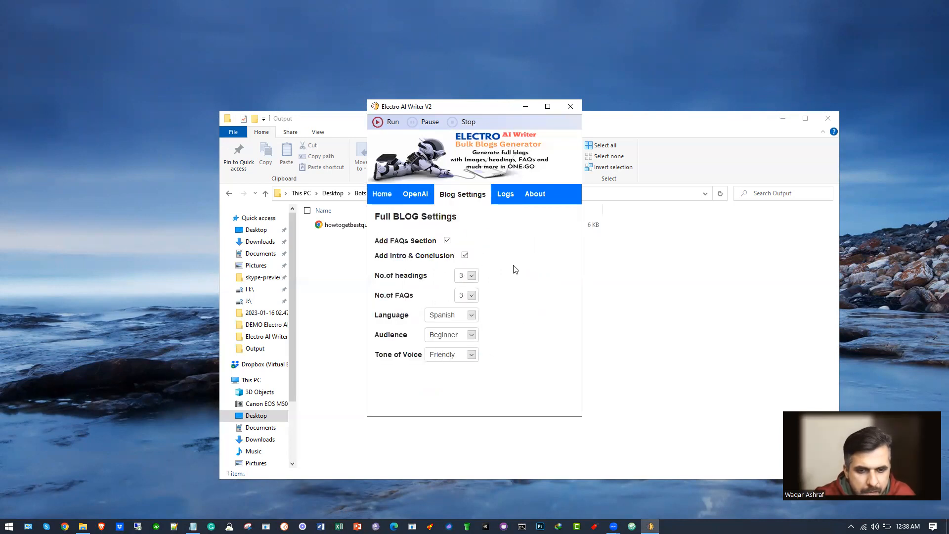
click(344, 245)
double_click(346, 224)
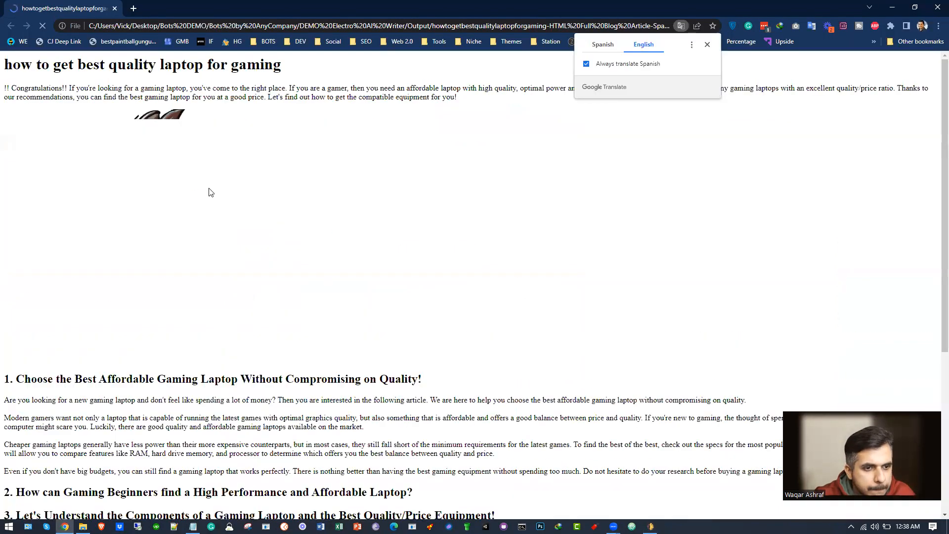
Highlight the article's title and look through its AI image, numbered headings, Frequently Asked Questions and Conclusion.
triple_click(99, 67)
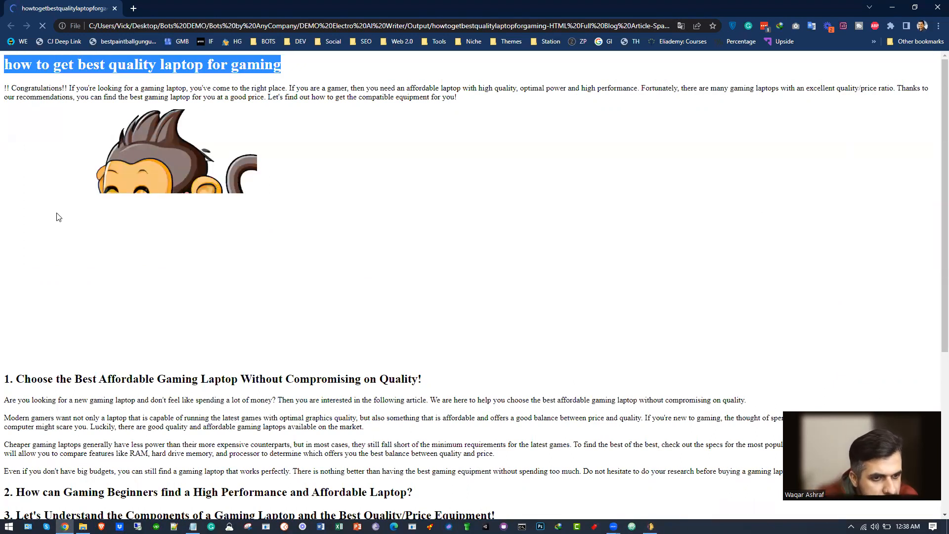
scroll(69, 240, down, 1)
scroll(68, 242, down, 3)
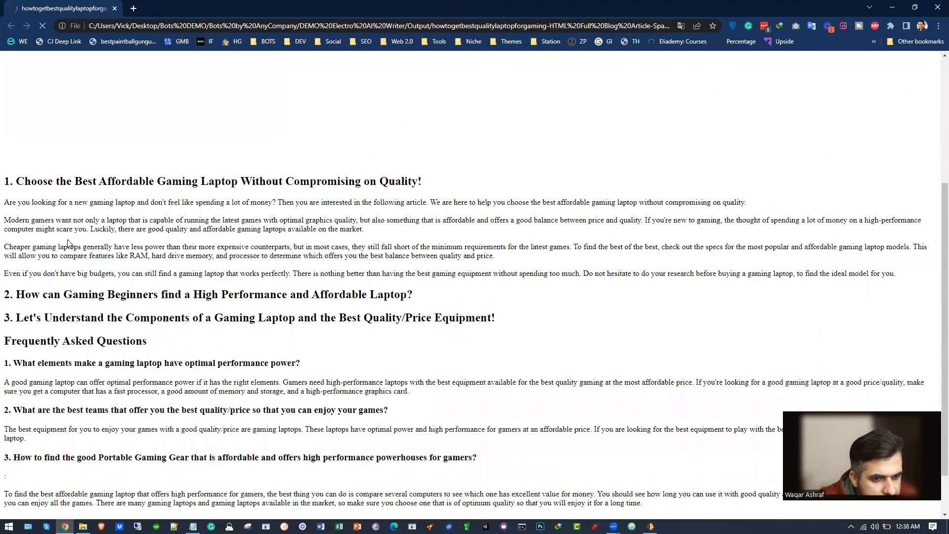
scroll(69, 244, up, 4)
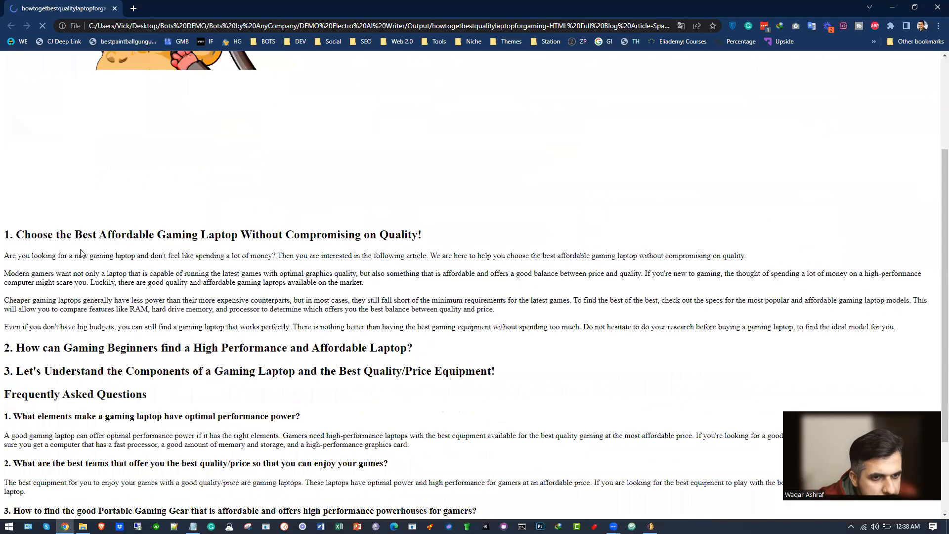
scroll(79, 252, down, 2)
scroll(82, 254, down, 3)
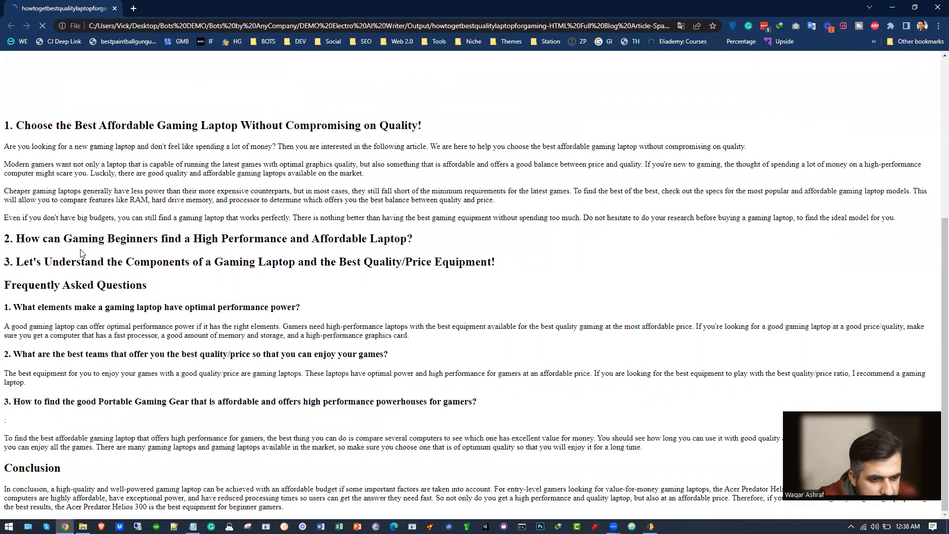
scroll(162, 398, up, 5)
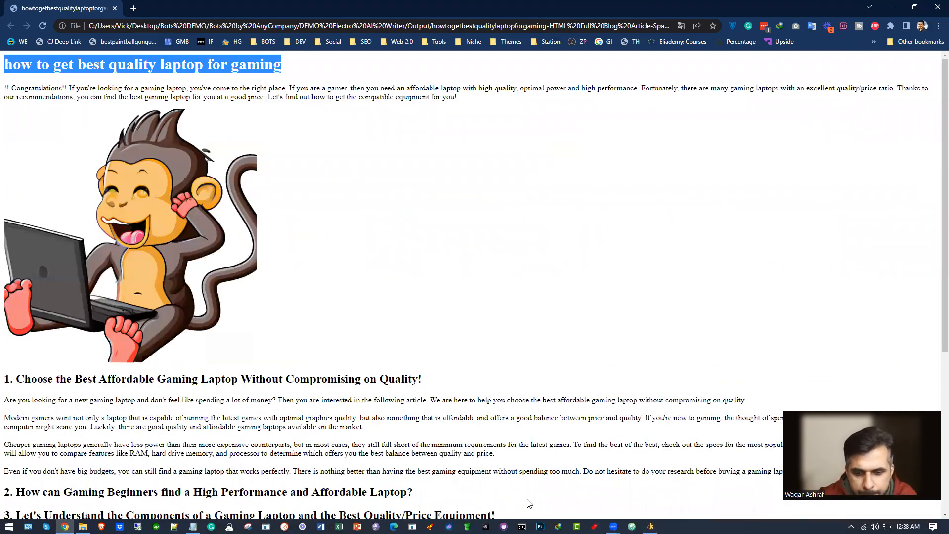
Bring back the AI writer and widen the Output folder's Name column to fit the article's full file name.
click(651, 526)
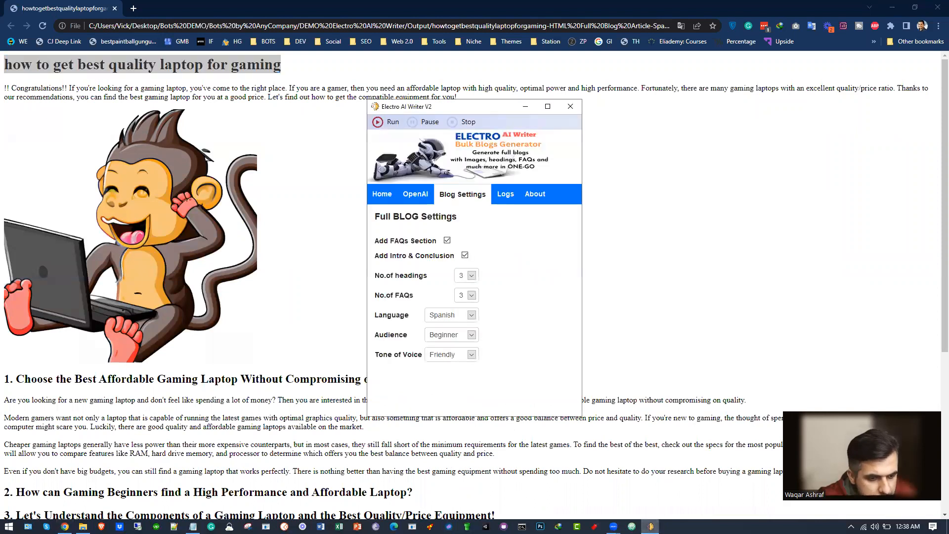
drag(433, 211, 559, 212)
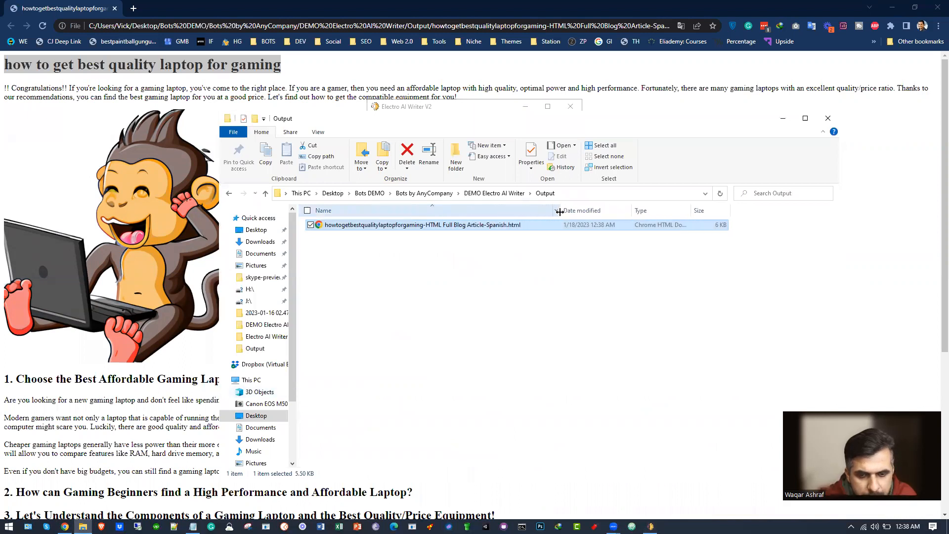
Return to the article in the browser, skim it down to the Conclusion, and minimize the browser and Output folder windows.
click(125, 418)
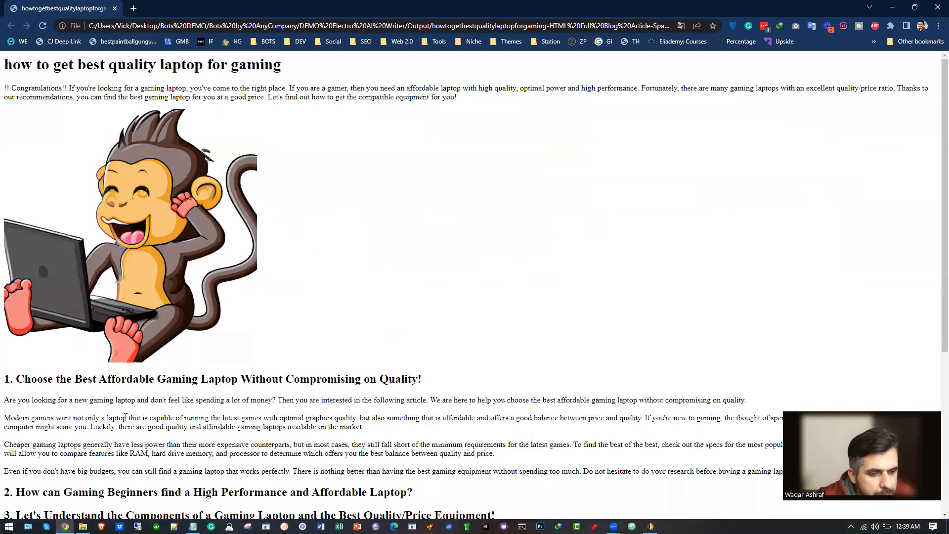
scroll(125, 417, down, 2)
scroll(135, 421, down, 4)
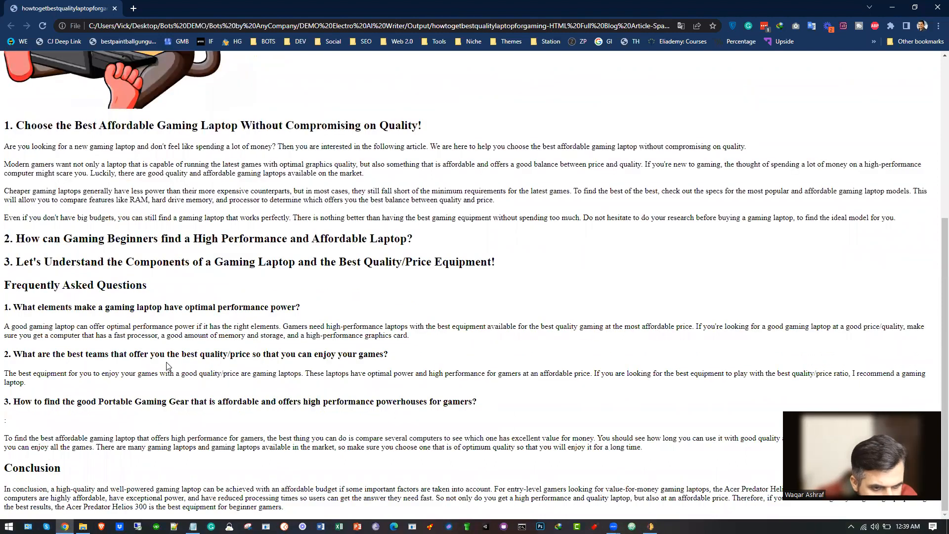
scroll(165, 380, up, 5)
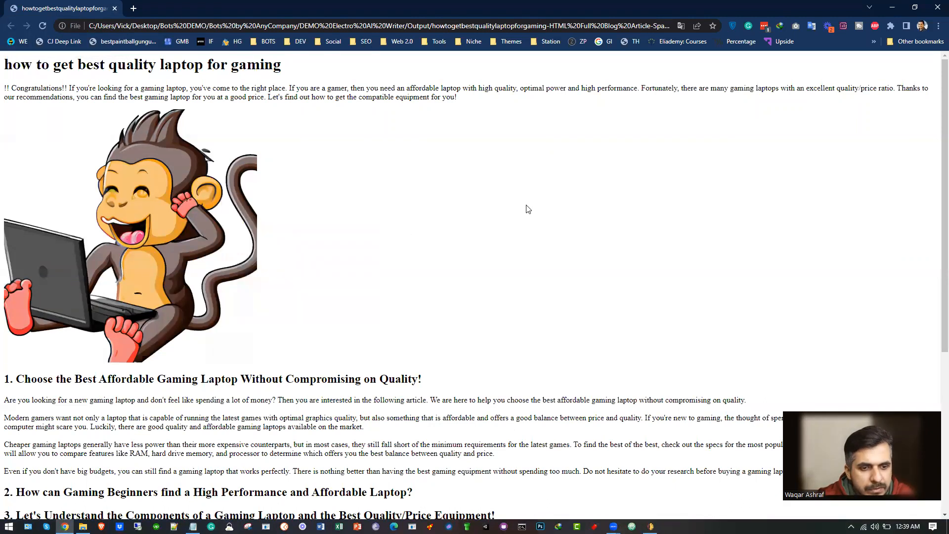
click(892, 7)
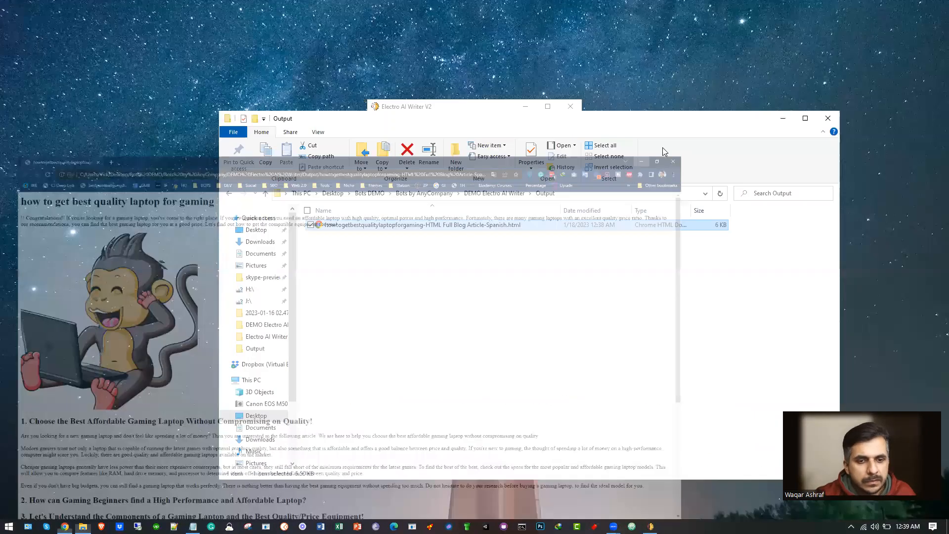
click(782, 118)
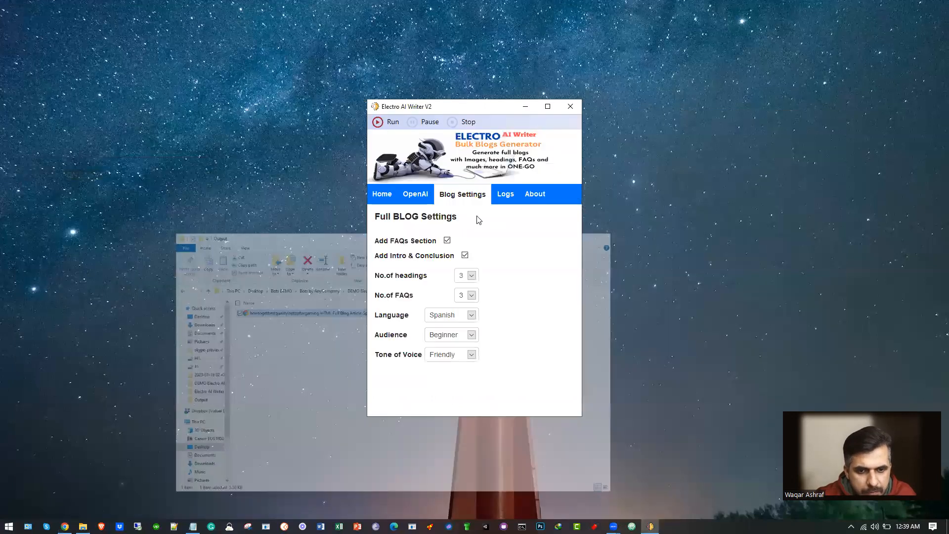
Choose the Short Blog Article module for the existing gaming laptop topic and run the generation.
click(382, 193)
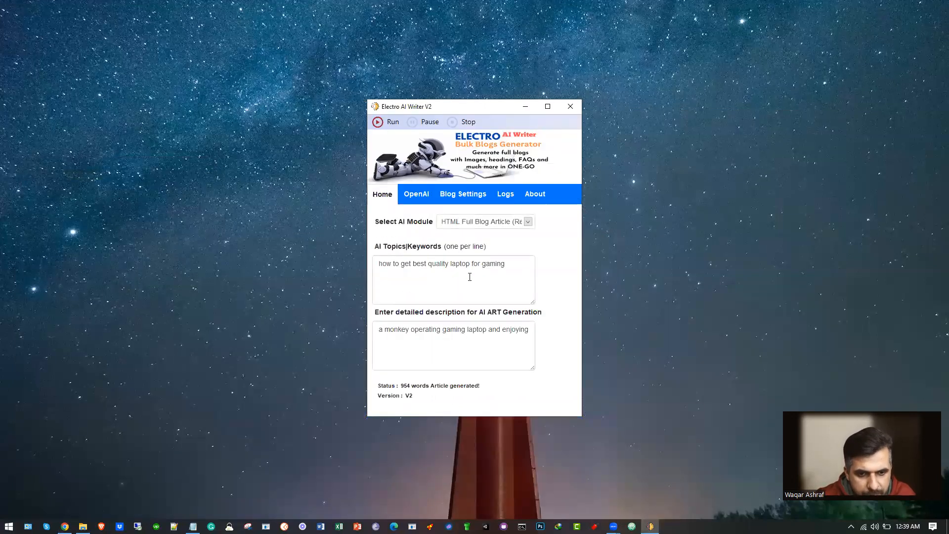
click(501, 225)
click(474, 293)
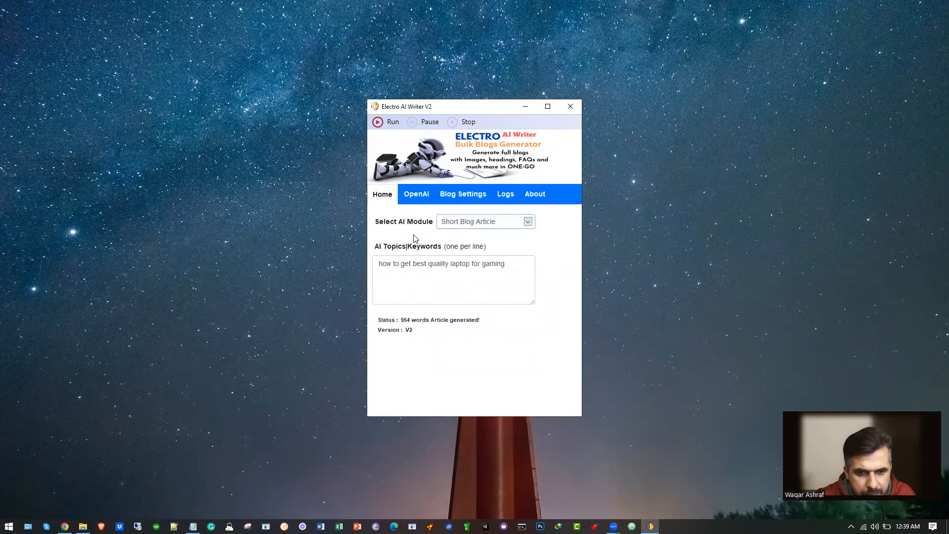
click(394, 125)
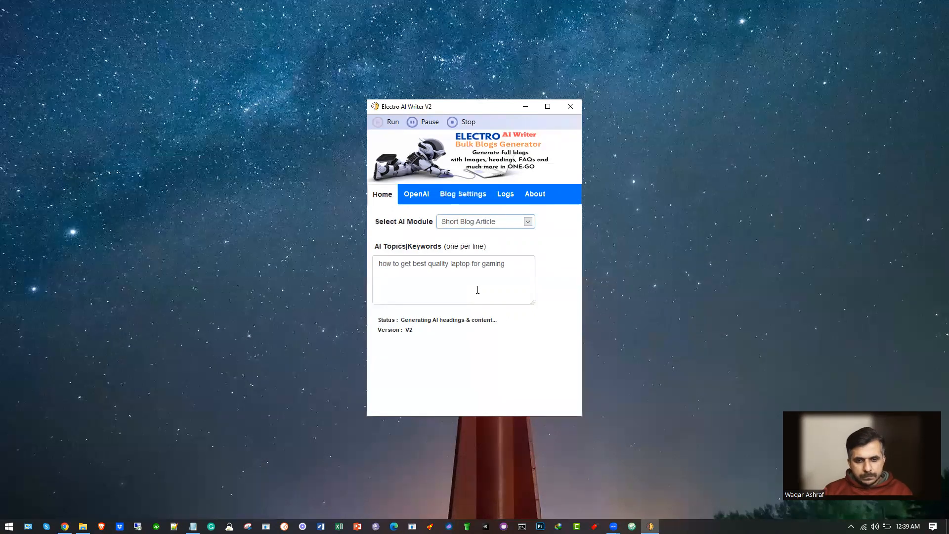
Check the log of the running Short Blog Article generation and return to the writer's home page.
click(505, 194)
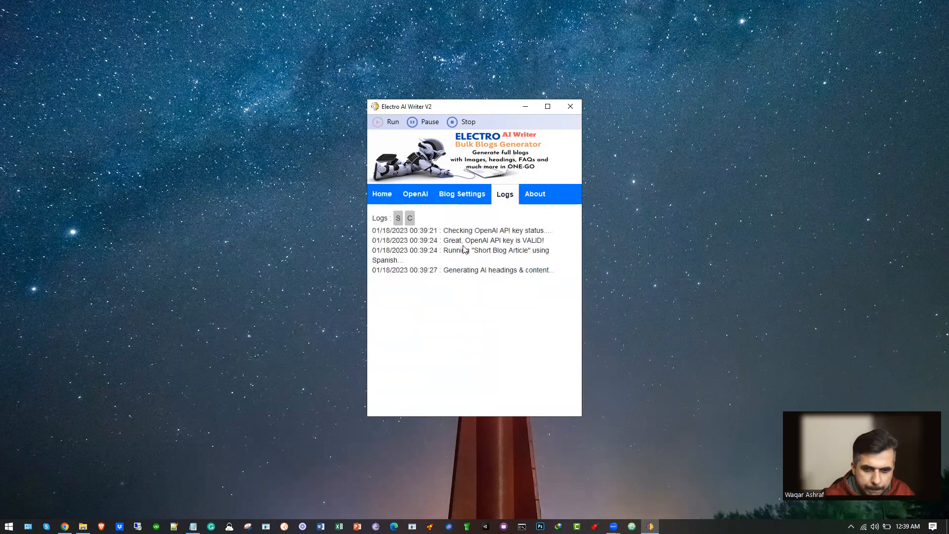
click(416, 195)
click(392, 195)
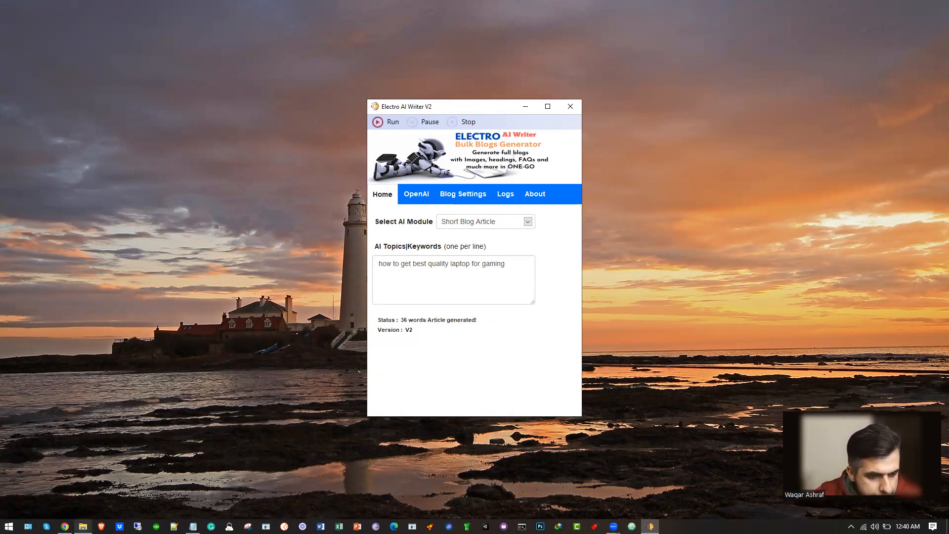
Open the Spanish short blog article's text file from the Output folder, highlight all its text, and close it.
click(82, 526)
double_click(413, 235)
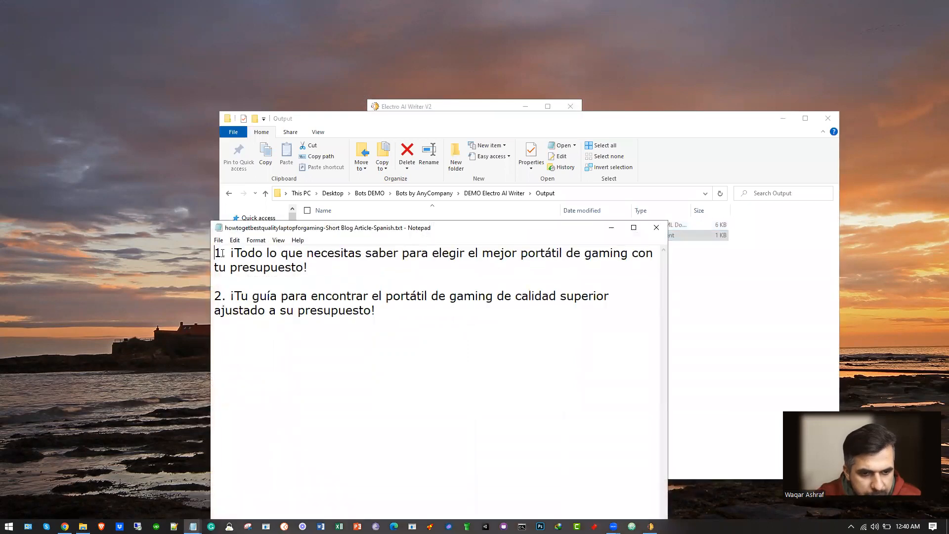
key(ctrl+a)
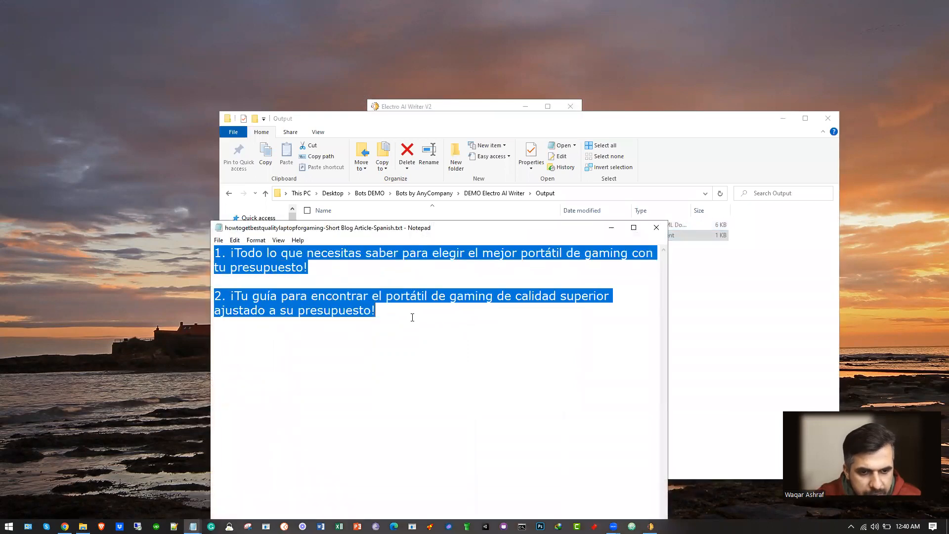
click(658, 228)
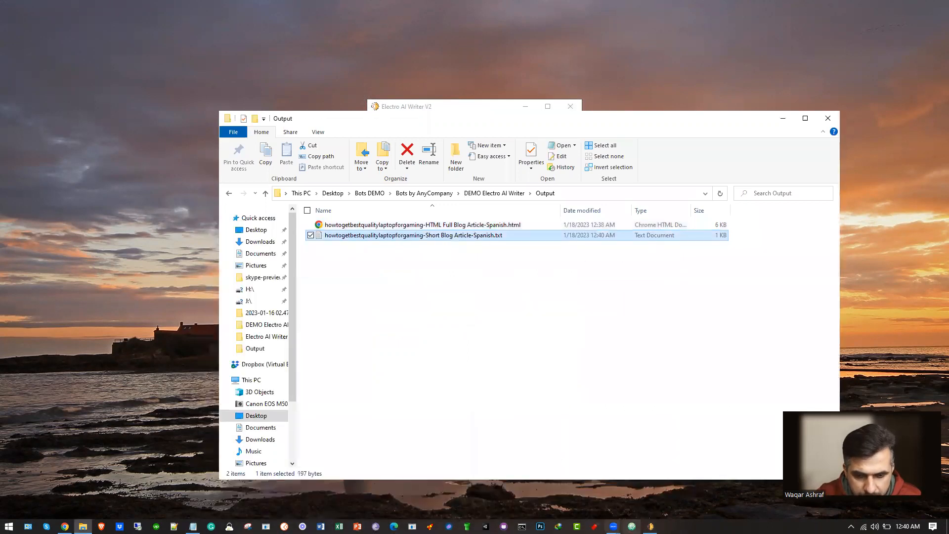
Bring back the AI writer, set the blog language to French, and run the Short Blog Article module again.
click(650, 526)
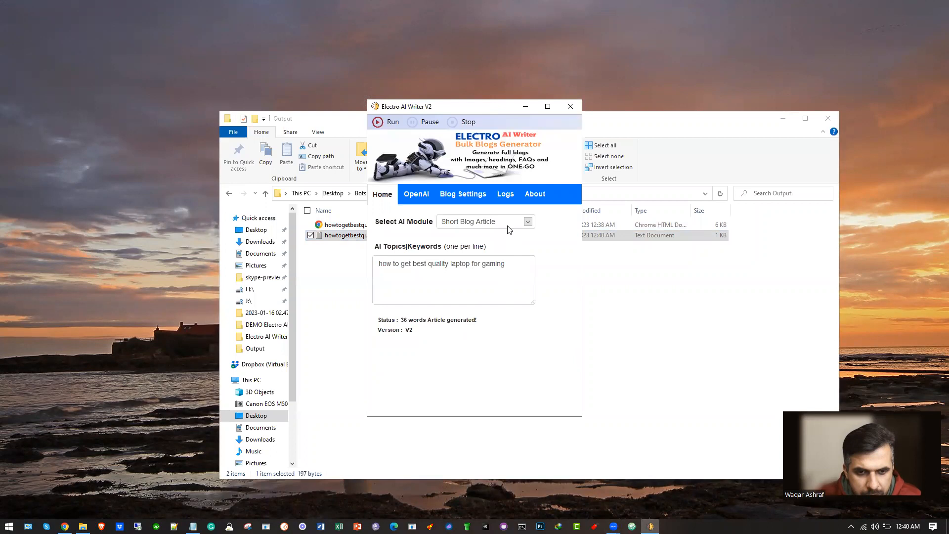
click(416, 195)
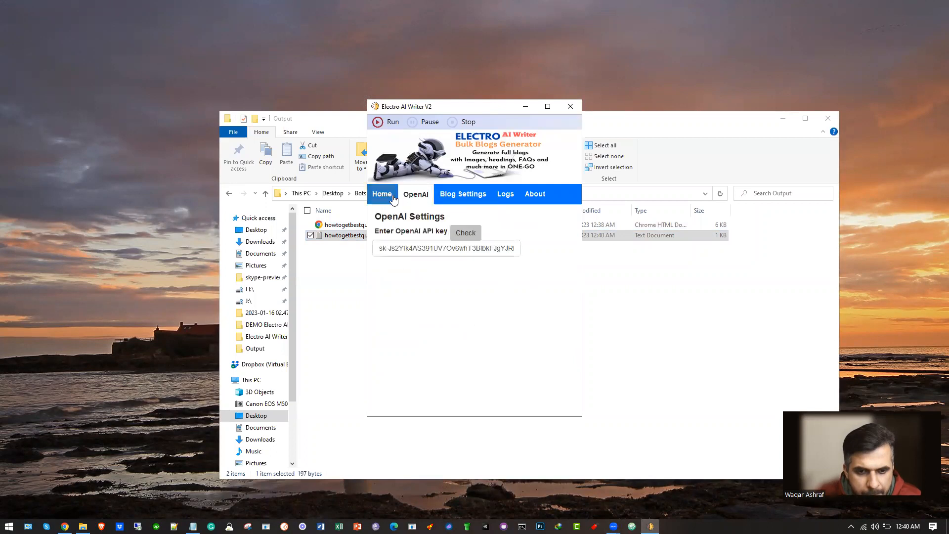
click(394, 199)
click(462, 195)
click(470, 316)
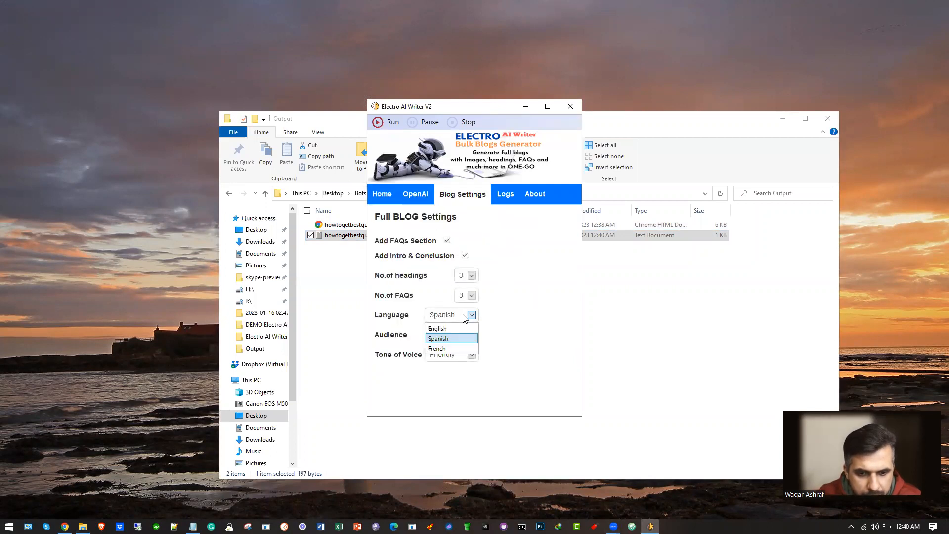
click(451, 347)
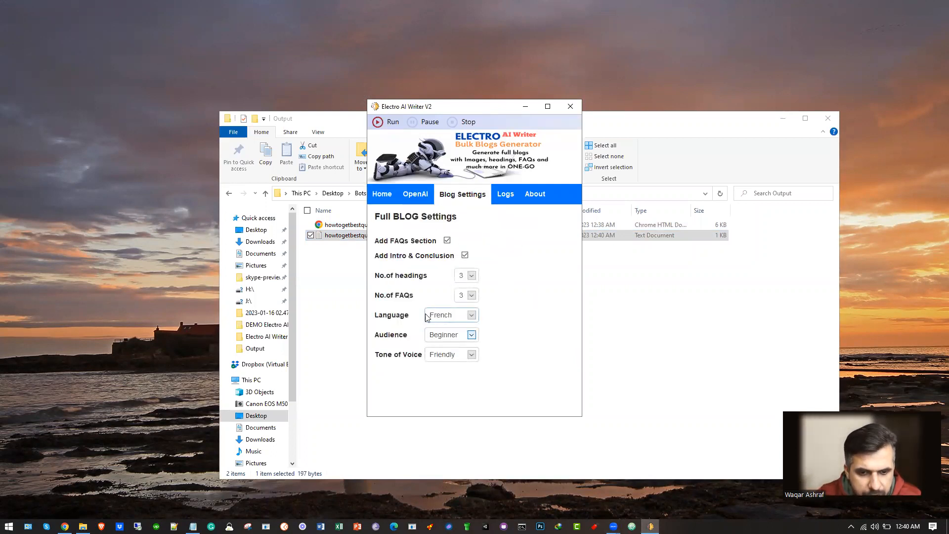
click(379, 198)
click(390, 121)
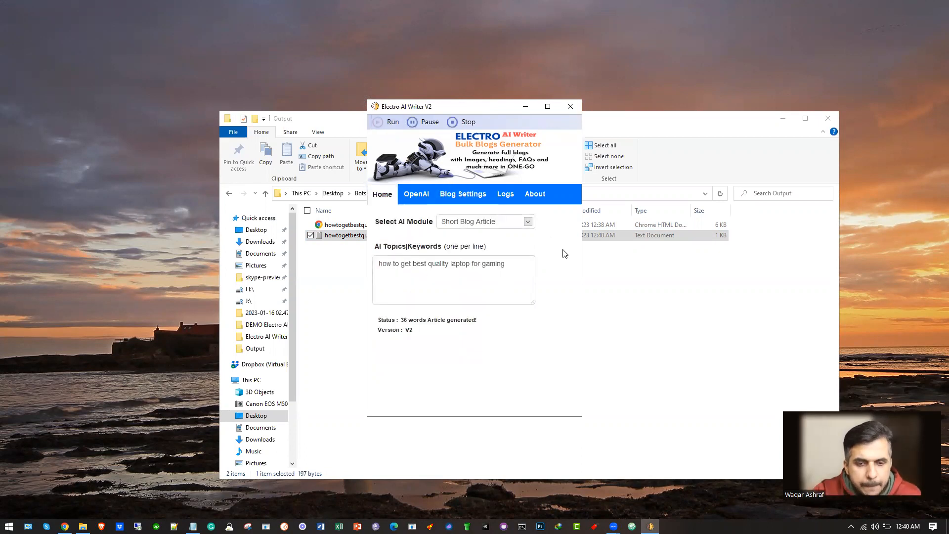
Minimize and restore the AI writer, and view the log of the French short article run.
click(524, 108)
click(650, 526)
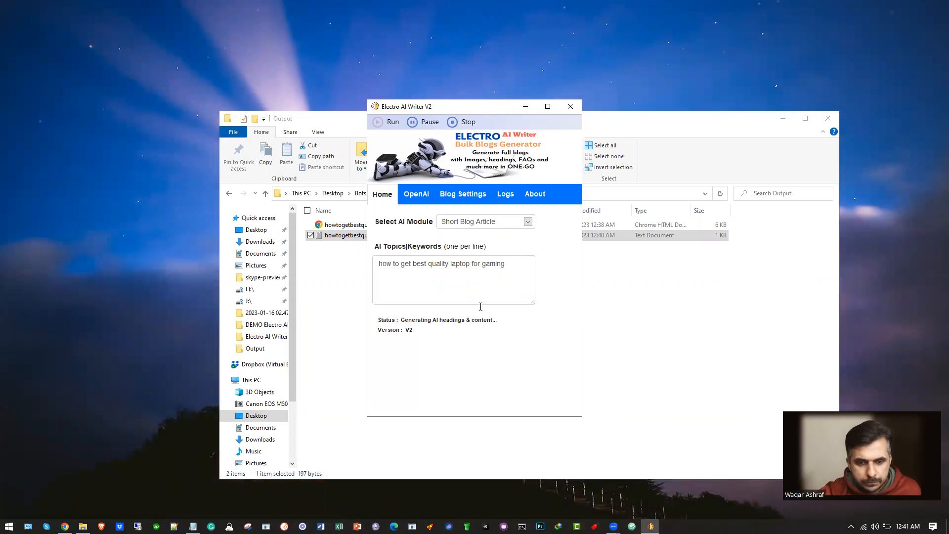
click(506, 198)
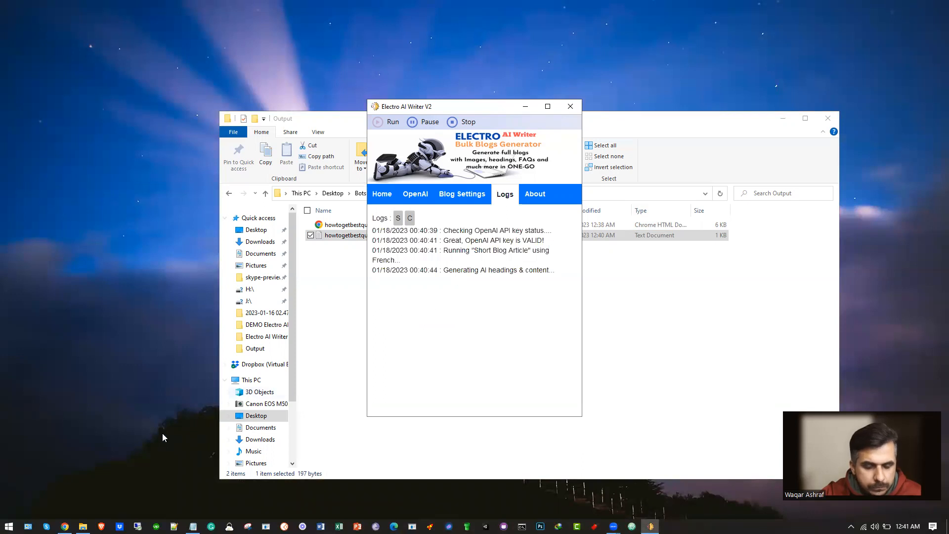
Close the UPDATES.txt notes and check the refreshed Output folder and the AI writer's log for the French article.
click(193, 526)
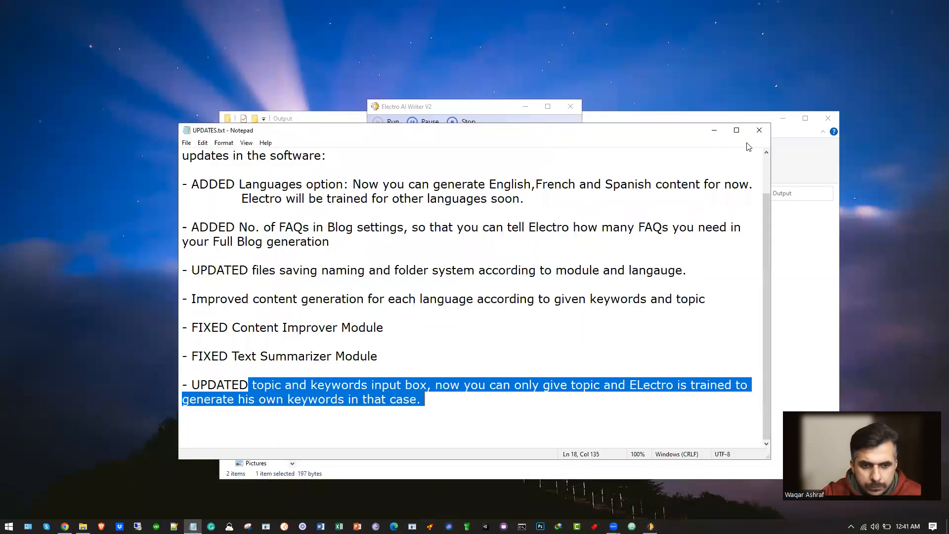
click(759, 130)
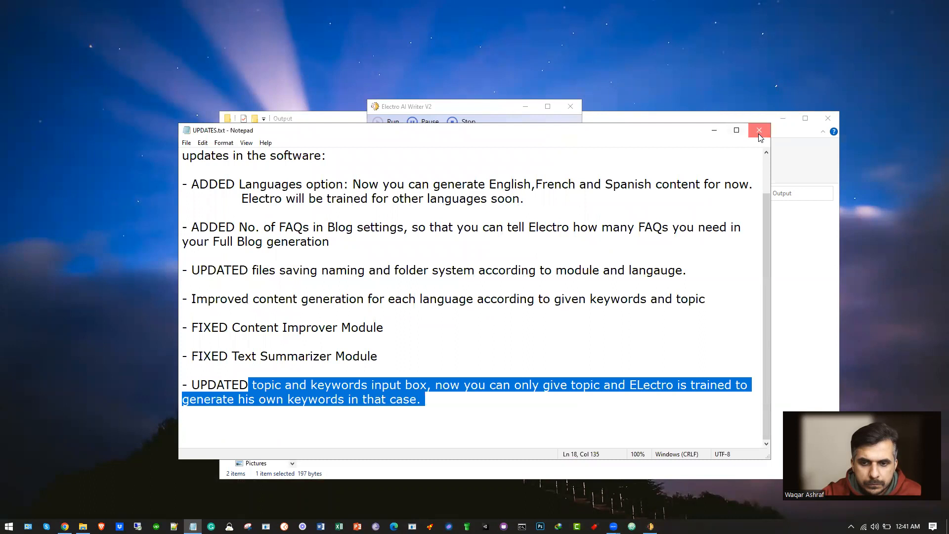
click(83, 527)
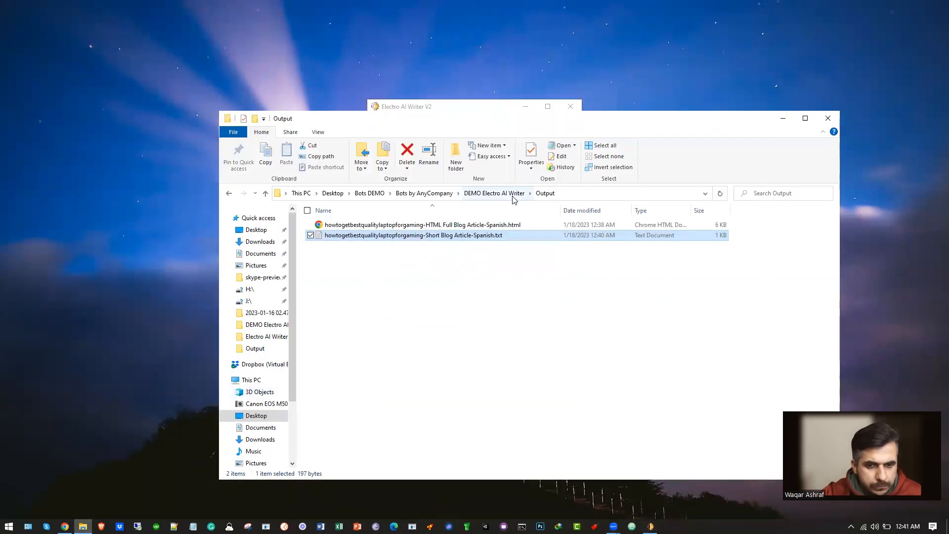
click(723, 194)
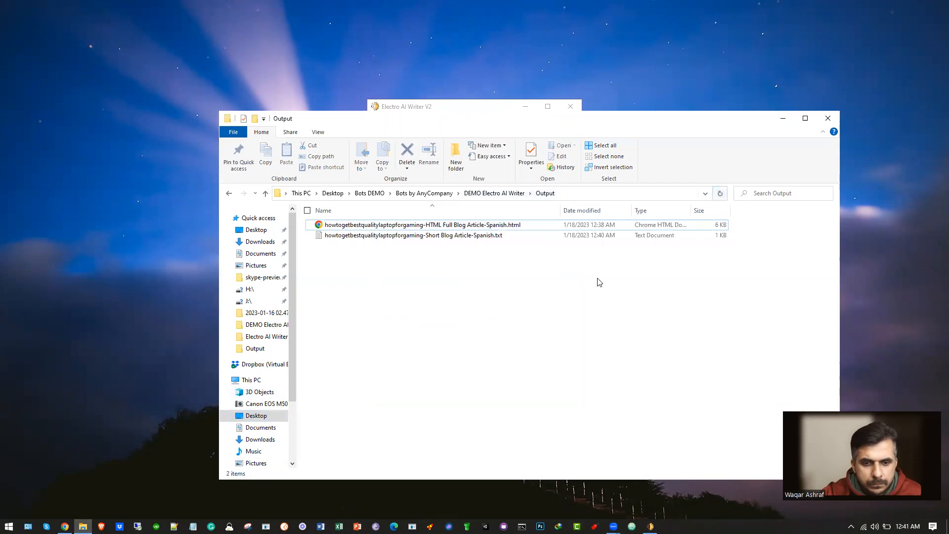
click(476, 107)
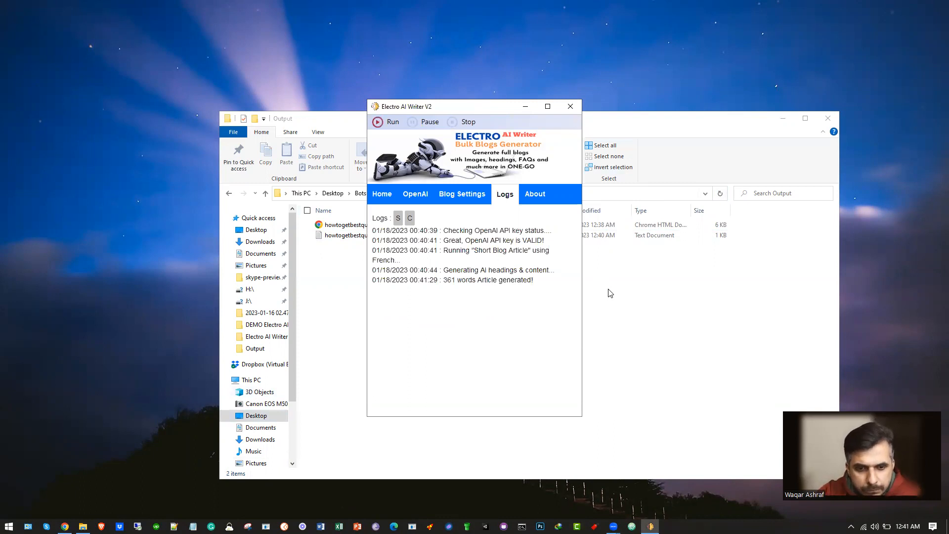
click(653, 298)
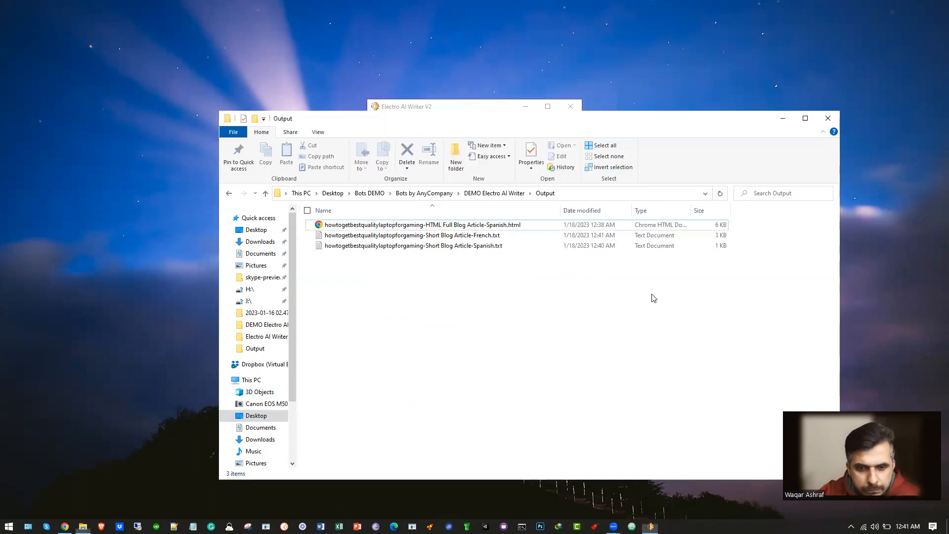
Open the French short blog article's text file, skim through it, close it, and minimize the Output folder.
double_click(420, 235)
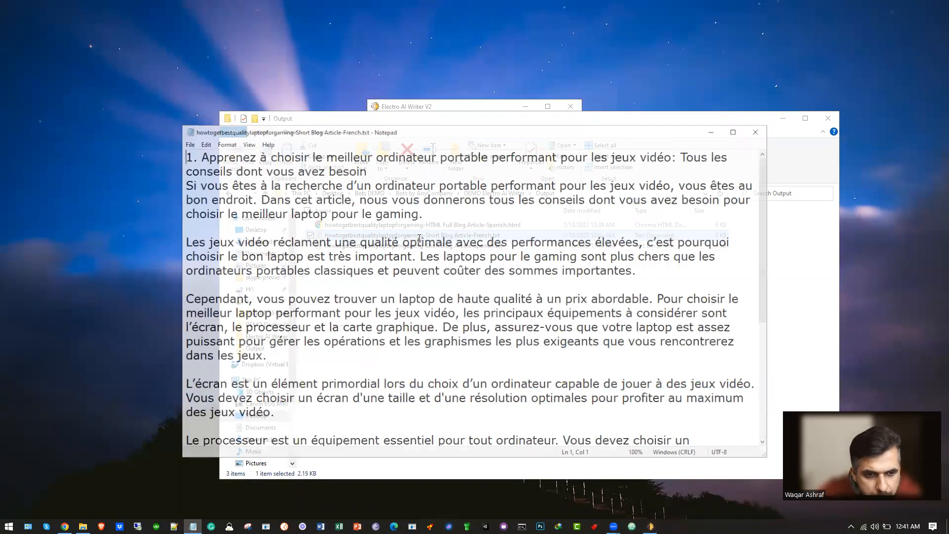
scroll(419, 238, down, 10)
scroll(375, 306, up, 10)
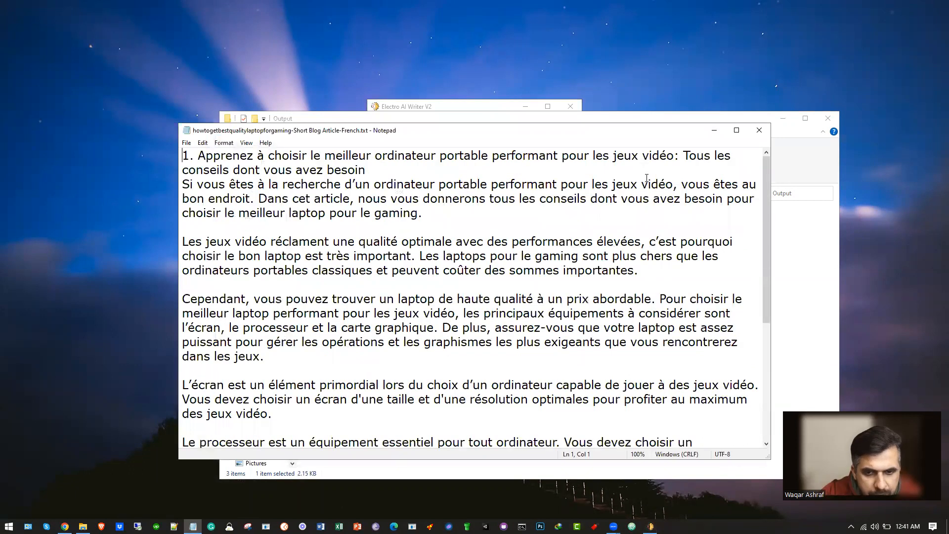
click(759, 130)
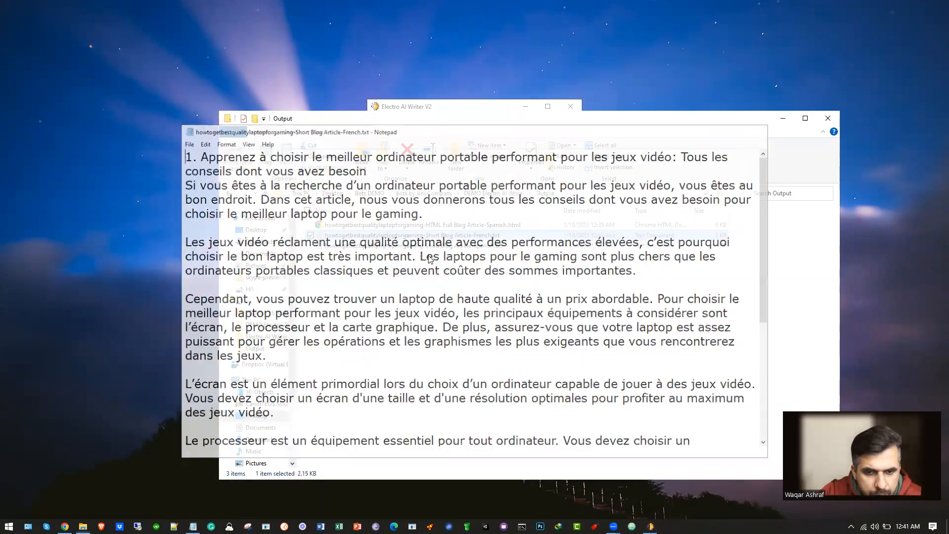
click(781, 121)
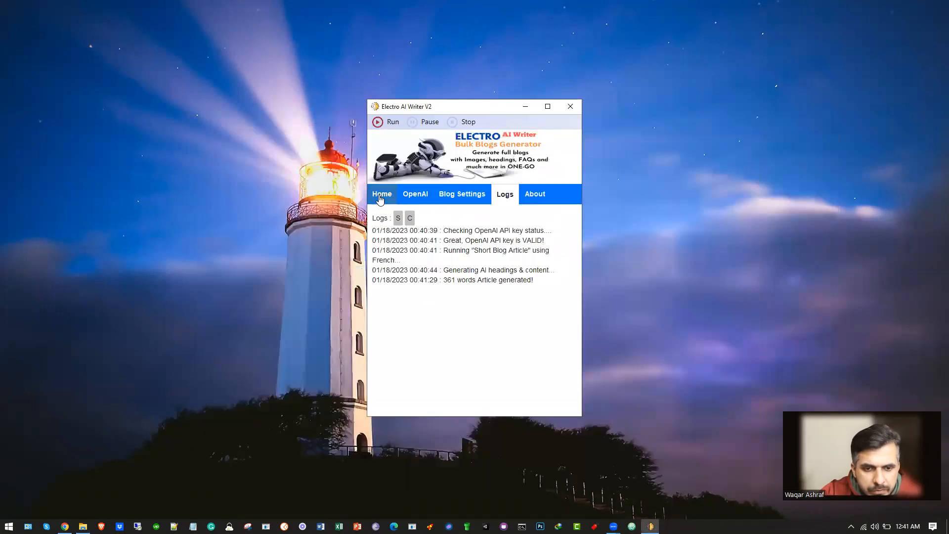
Choose the HTML Full Blog Article (Recommended) module and run it with the existing topic and AI art description.
click(463, 194)
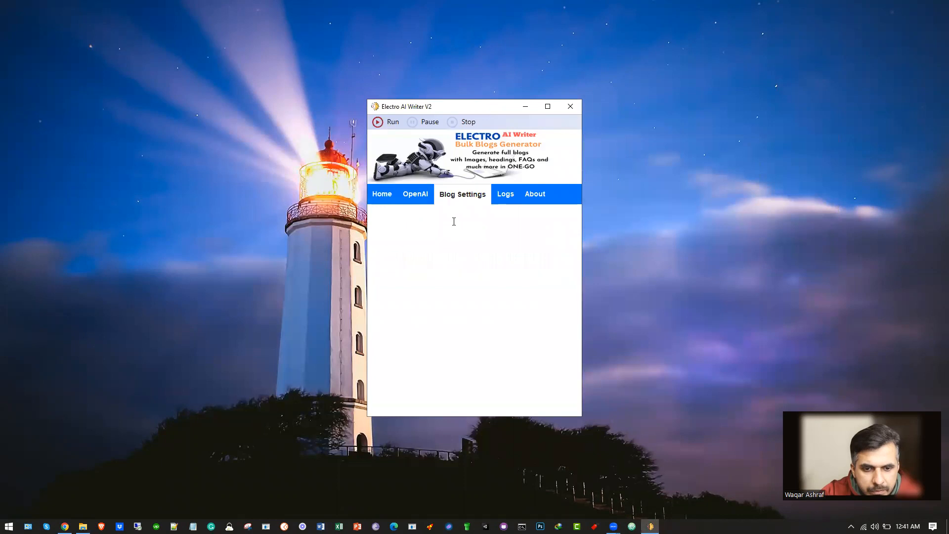
click(387, 200)
click(506, 223)
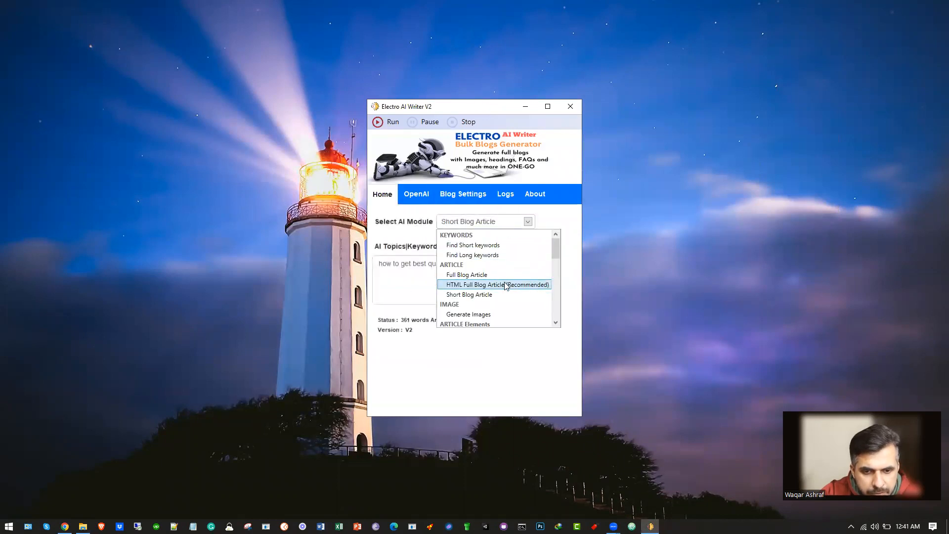
click(506, 285)
click(520, 260)
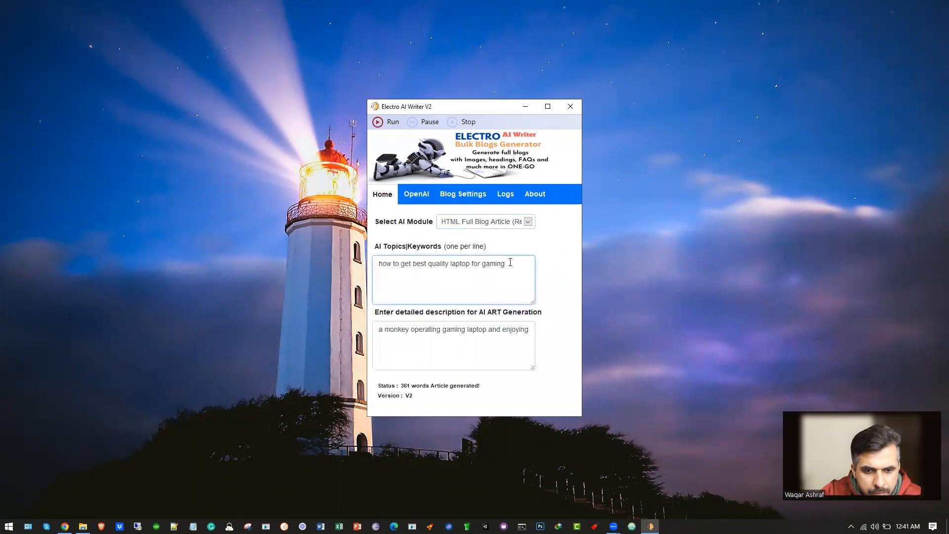
click(390, 123)
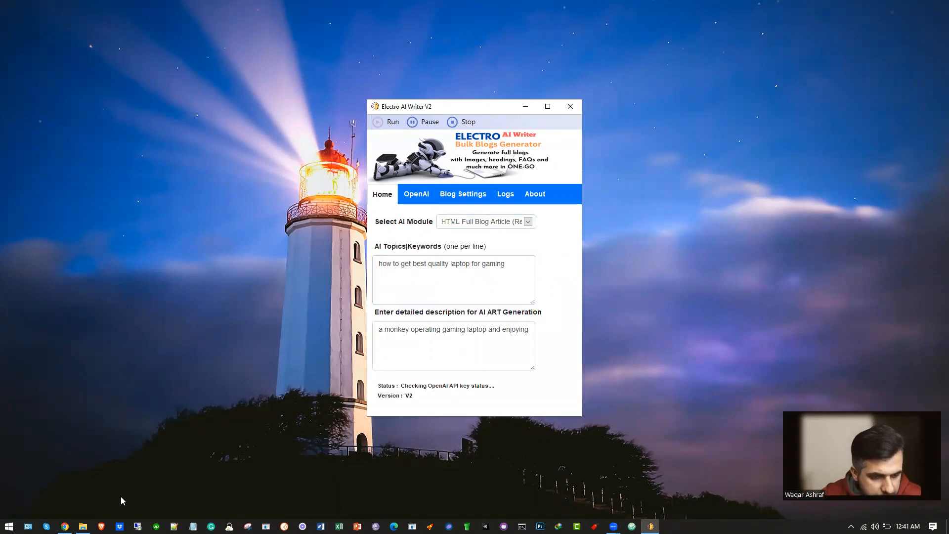
Switch to the browser and search Google for "translate" in a new tab.
click(64, 527)
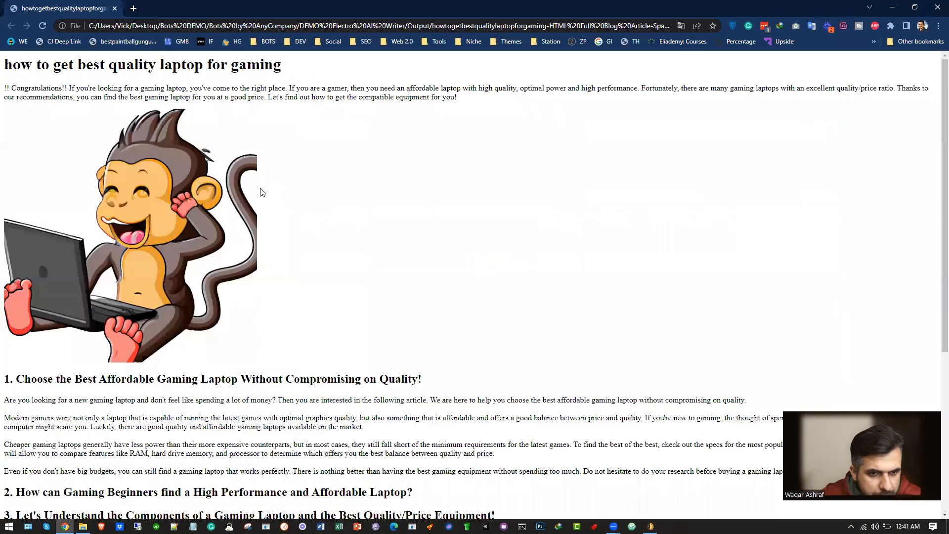
click(133, 8)
text(tra)
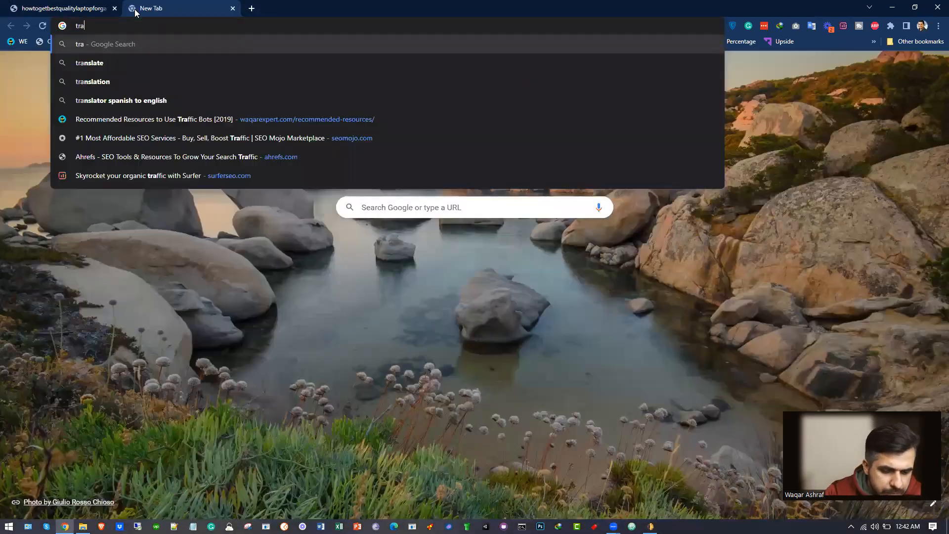
text(n)
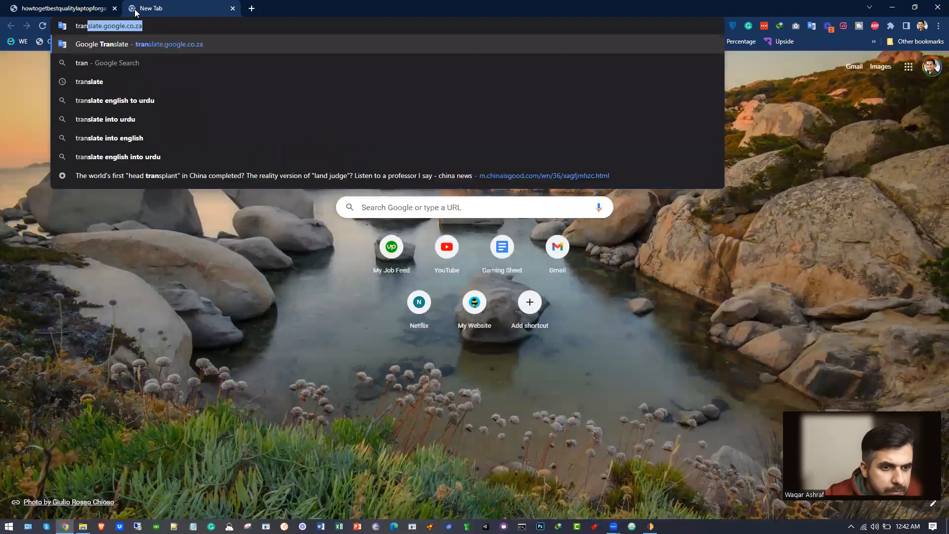
click(107, 81)
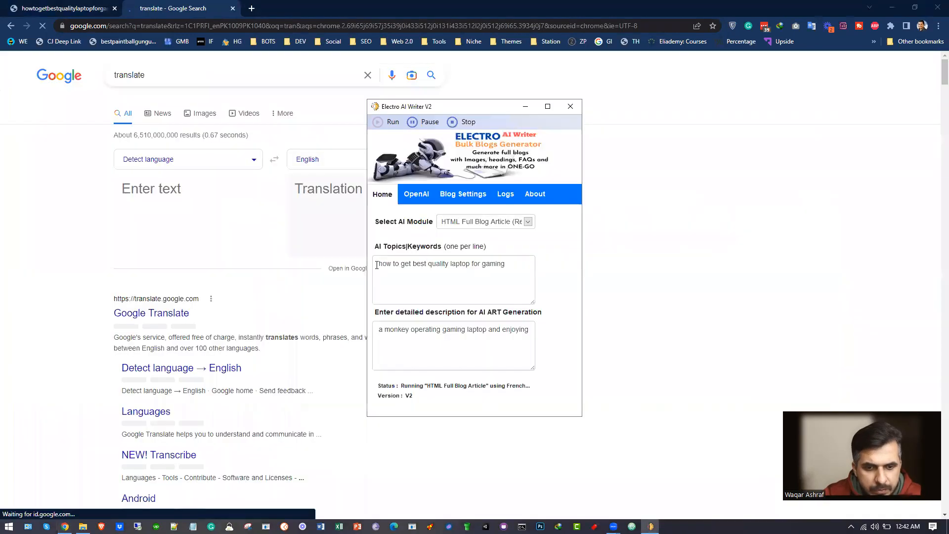
Copy the topic "how to get best quality laptop for gaming" from the AI writer and paste it into Google's translation box.
drag(378, 264, 504, 264)
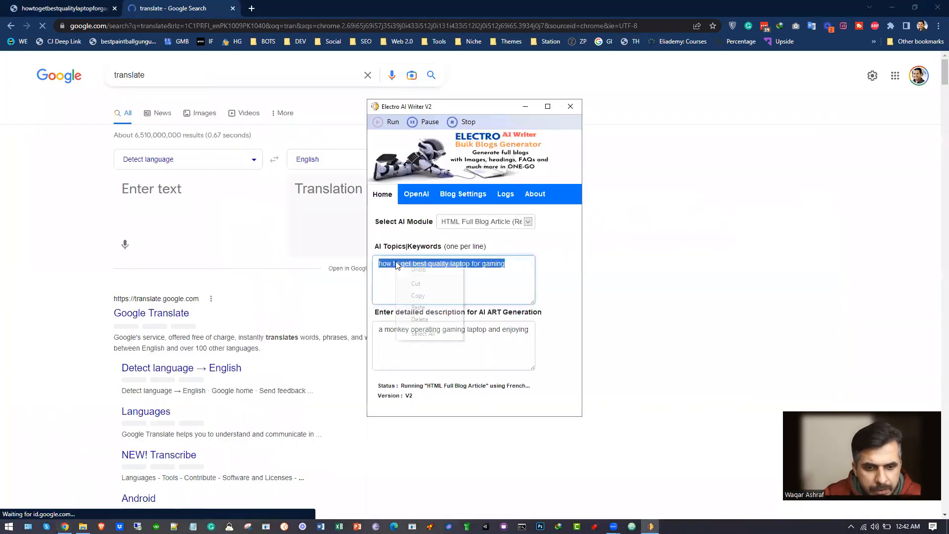
right_click(397, 264)
click(418, 296)
click(170, 196)
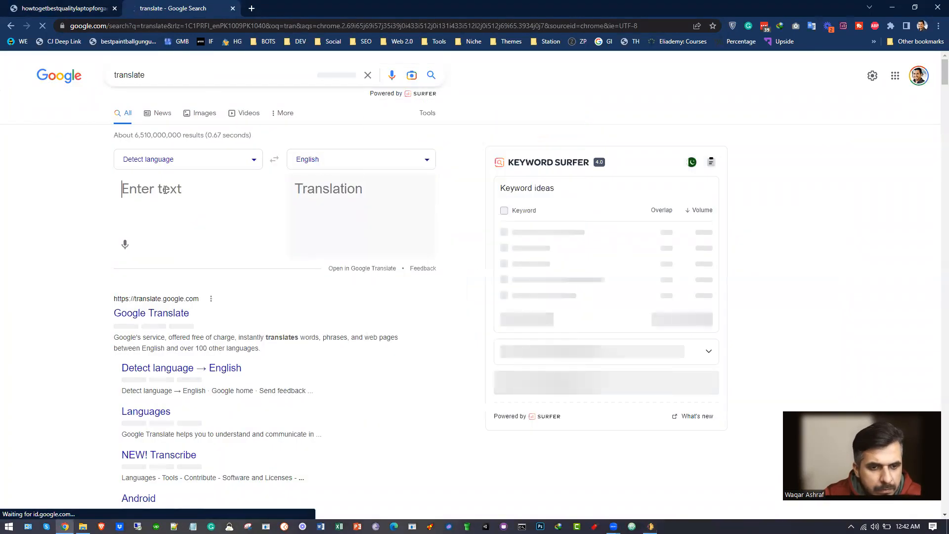
right_click(167, 194)
click(194, 266)
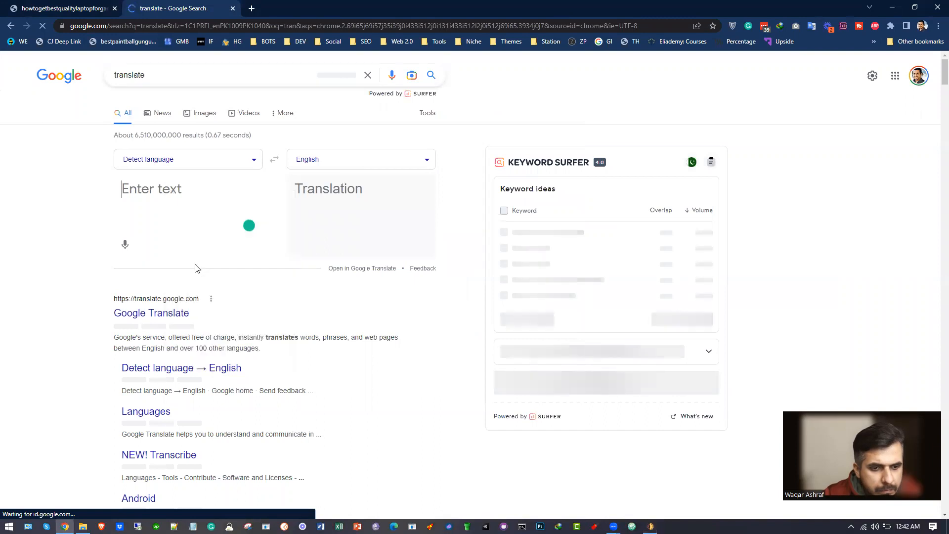
Set the translation's target language to Spanish.
click(339, 160)
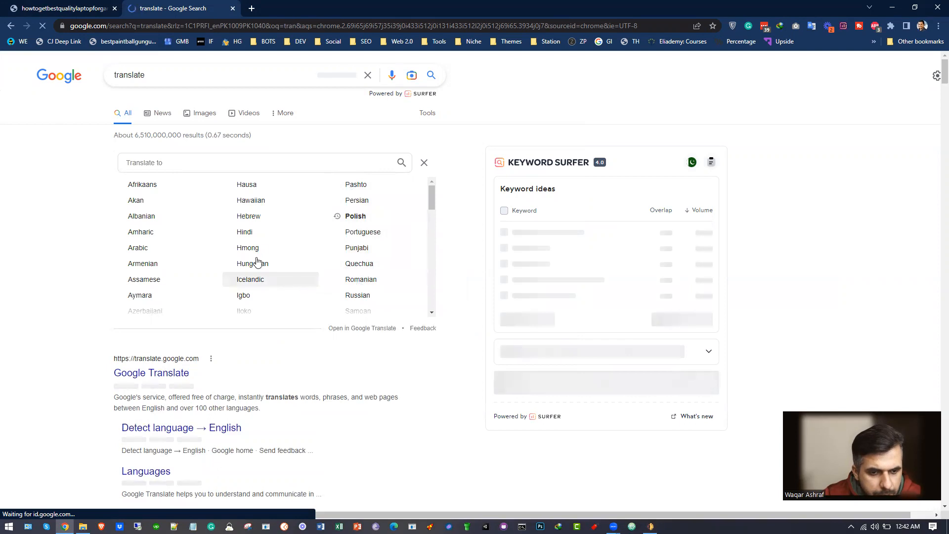
scroll(351, 242, down, 1)
scroll(356, 247, down, 3)
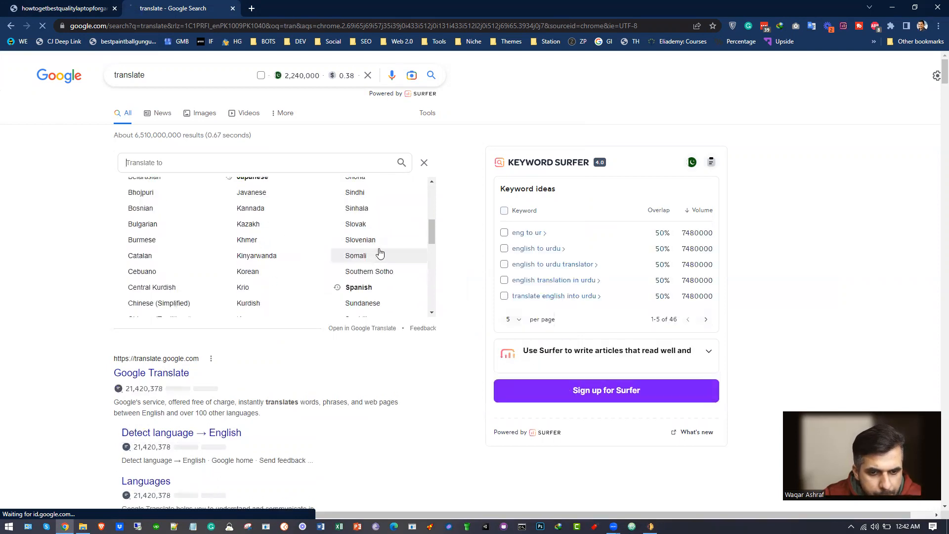
click(360, 288)
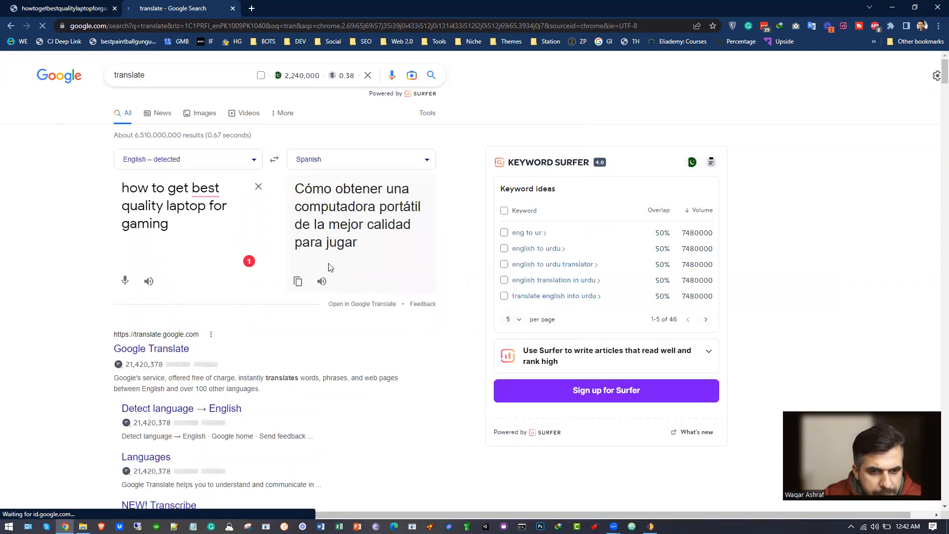
Copy the full Spanish translation of the topic and minimize the browser.
triple_click(313, 210)
right_click(337, 213)
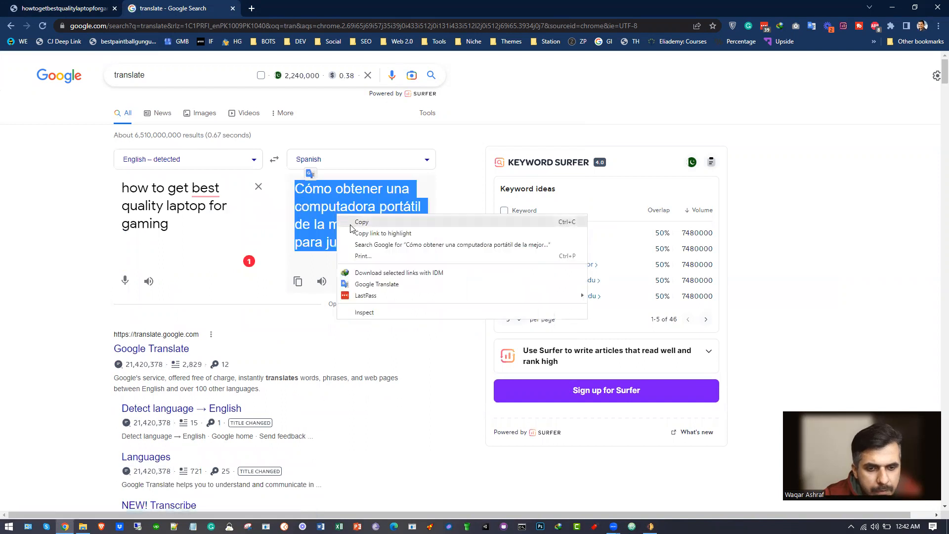
click(356, 221)
click(892, 7)
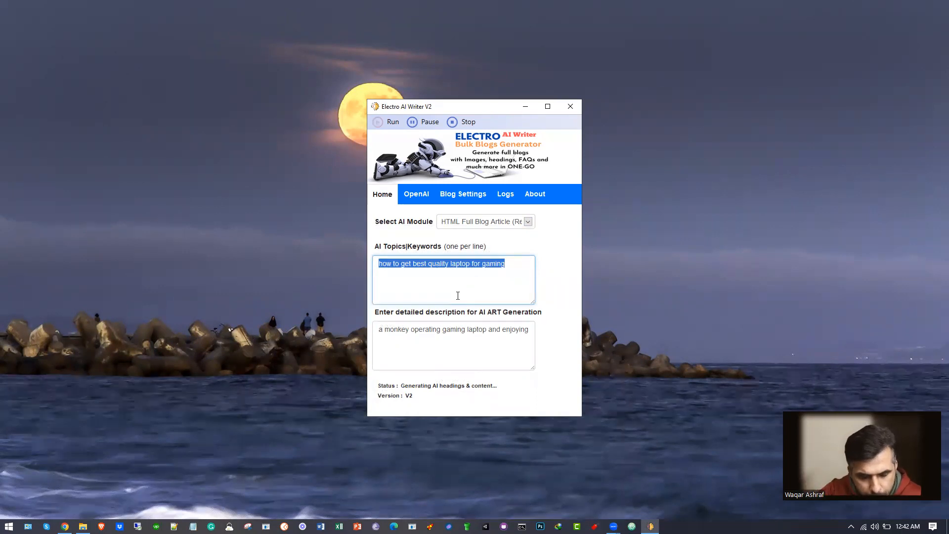
Check the AI writer's log and bring up the Output folder, sorted by date modified and moved below the log entries.
click(505, 193)
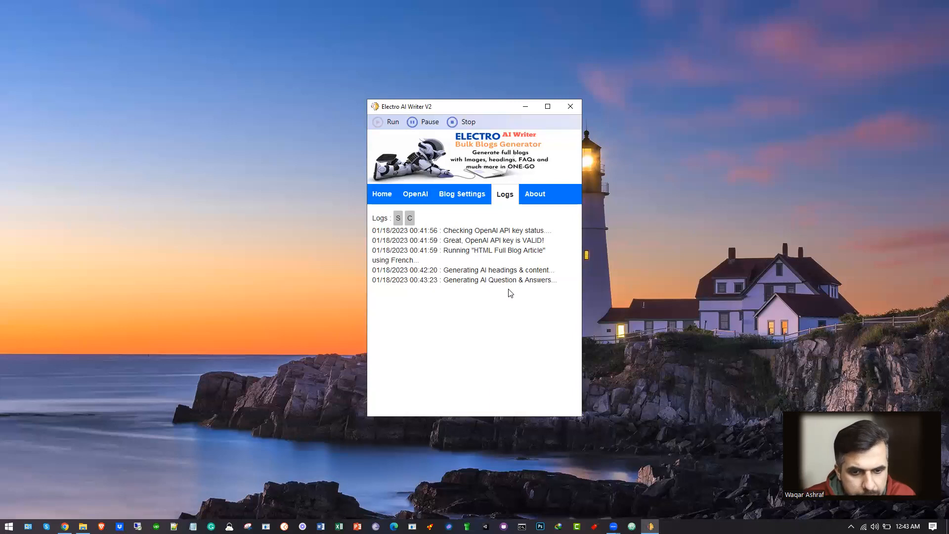
click(83, 526)
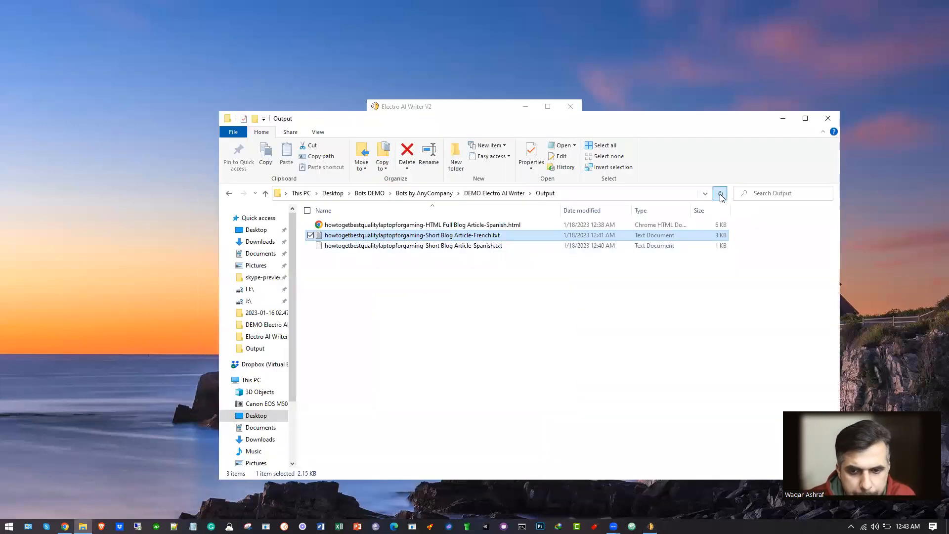
click(591, 212)
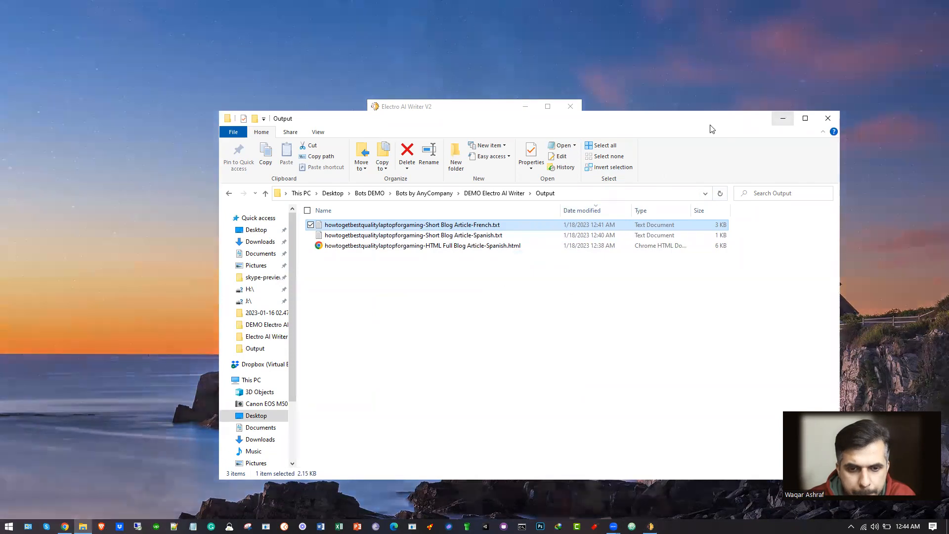
drag(618, 128, 619, 350)
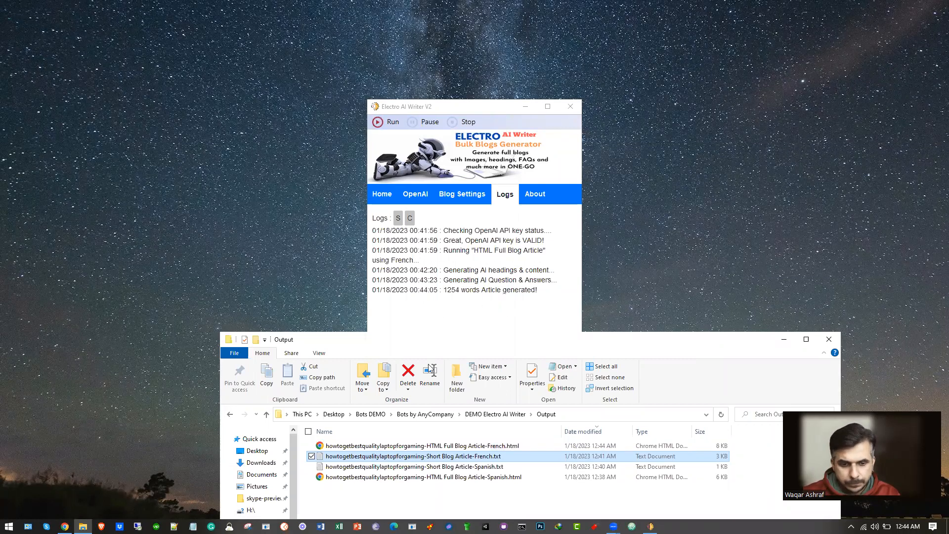
Open the French HTML full blog article and highlight its title and introduction paragraph.
double_click(472, 446)
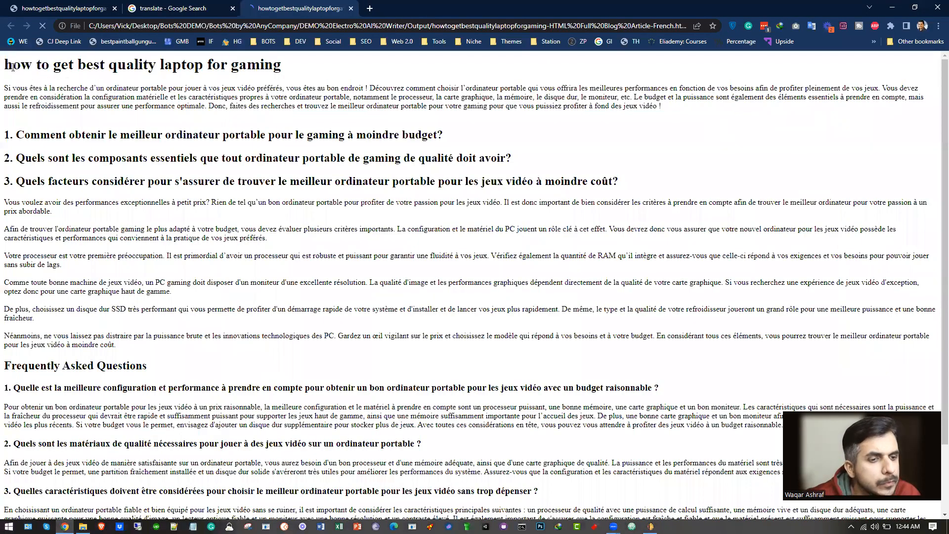
triple_click(13, 67)
triple_click(41, 92)
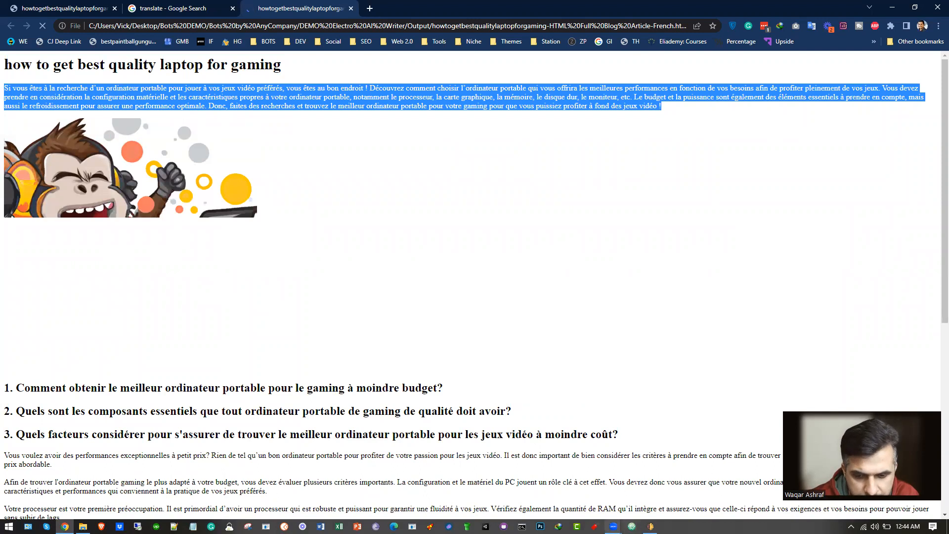
Bring up the AI writer over the French article and compare its AI art description with the article's image and sections.
click(650, 526)
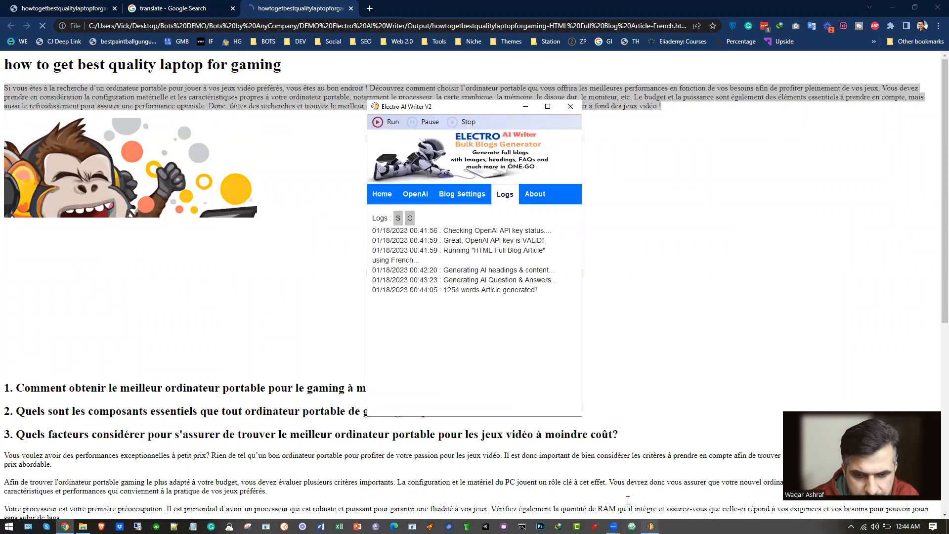
click(460, 194)
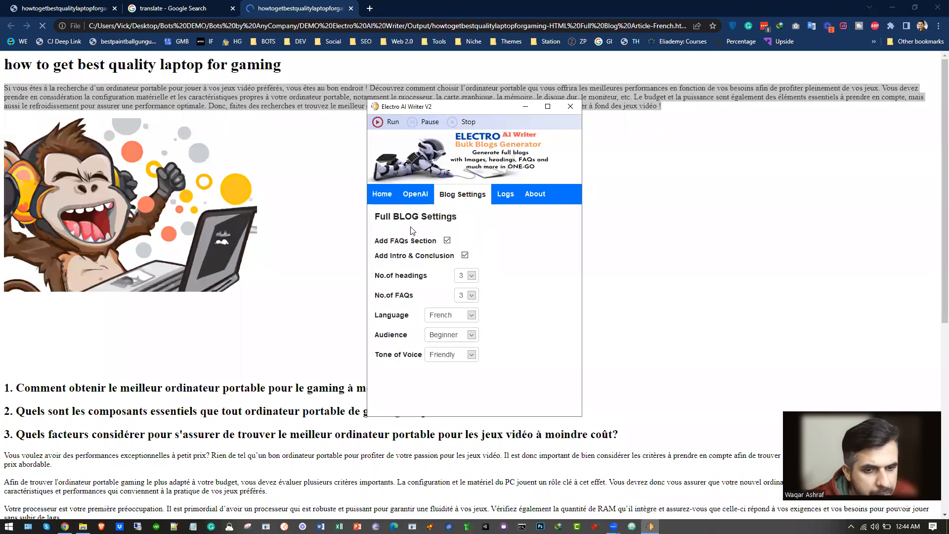
click(379, 196)
drag(407, 329, 495, 331)
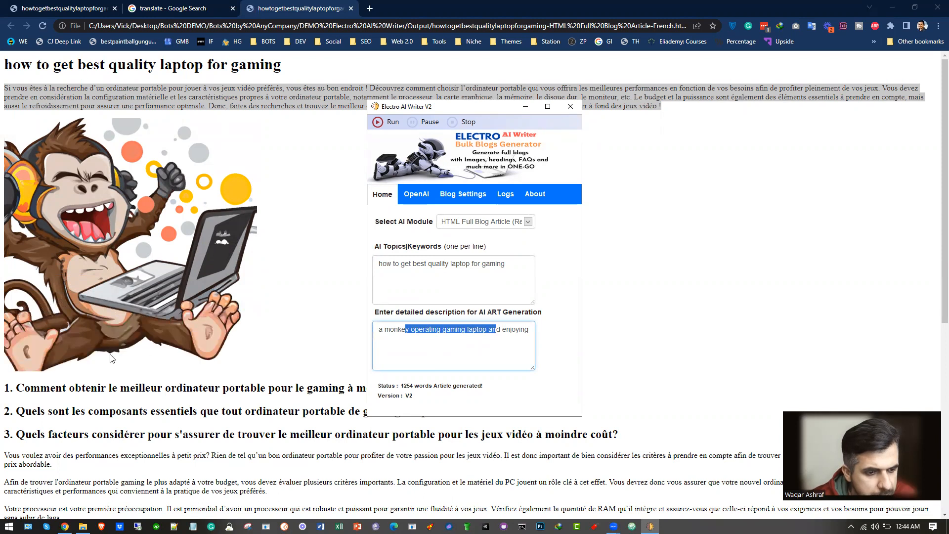
scroll(135, 336, down, 7)
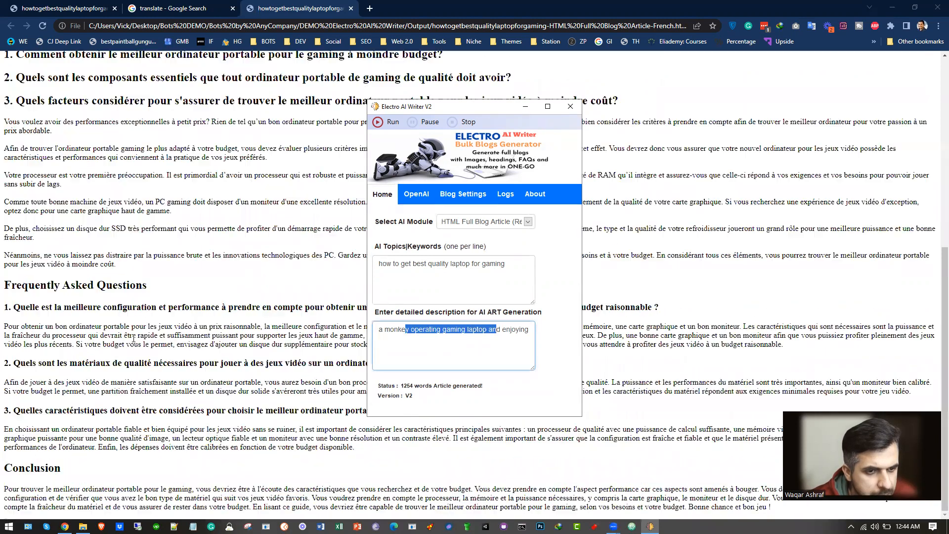
scroll(11, 314, up, 5)
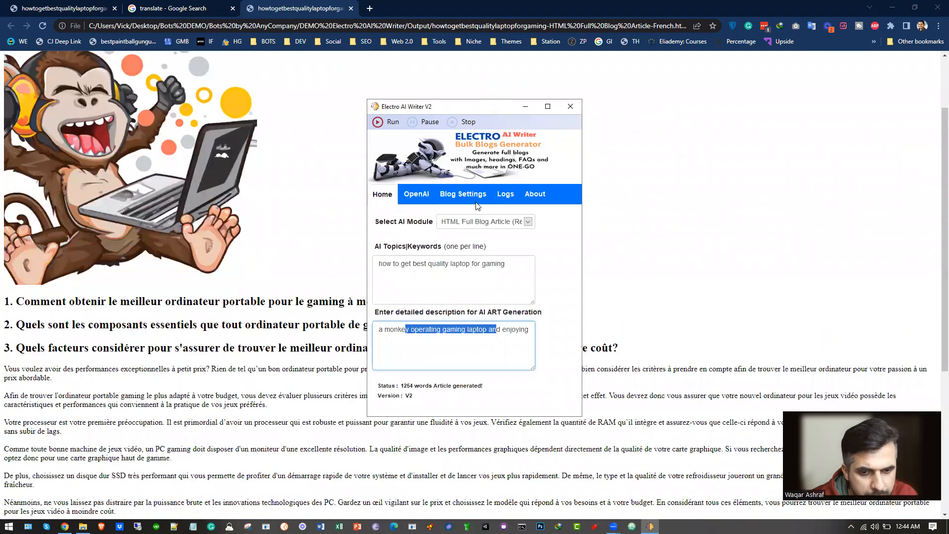
Compare the full blog settings with the French article's headings, body text and FAQs, and minimize the browser.
click(483, 198)
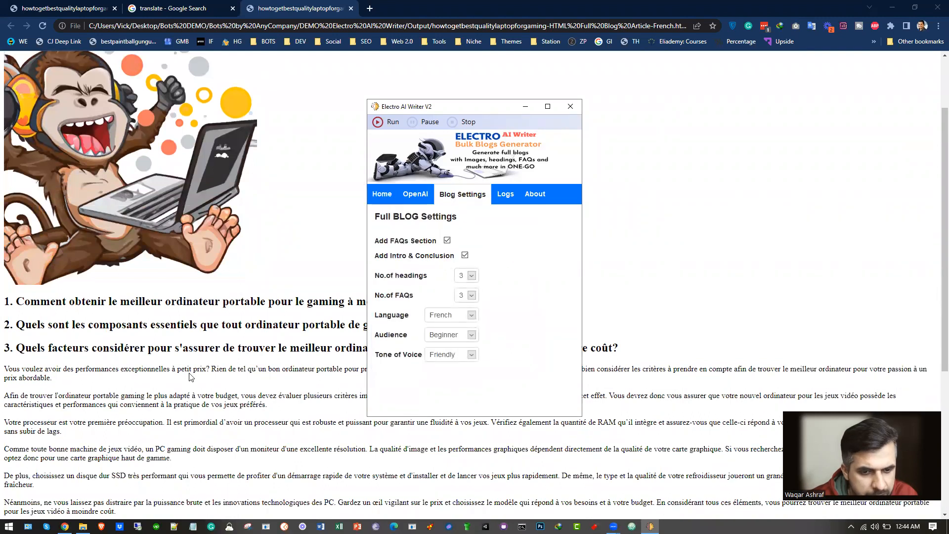
scroll(65, 354, down, 3)
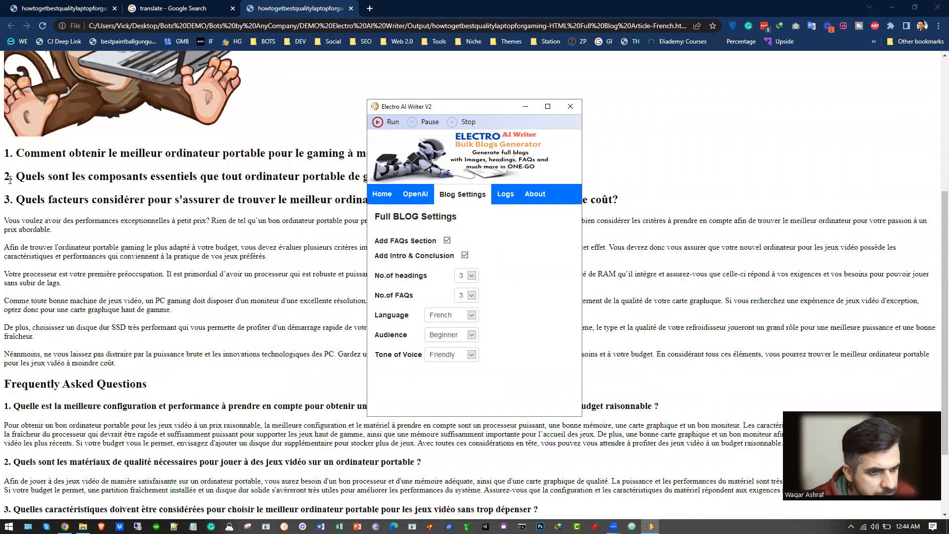
click(29, 214)
drag(28, 214, 188, 365)
scroll(170, 331, down, 2)
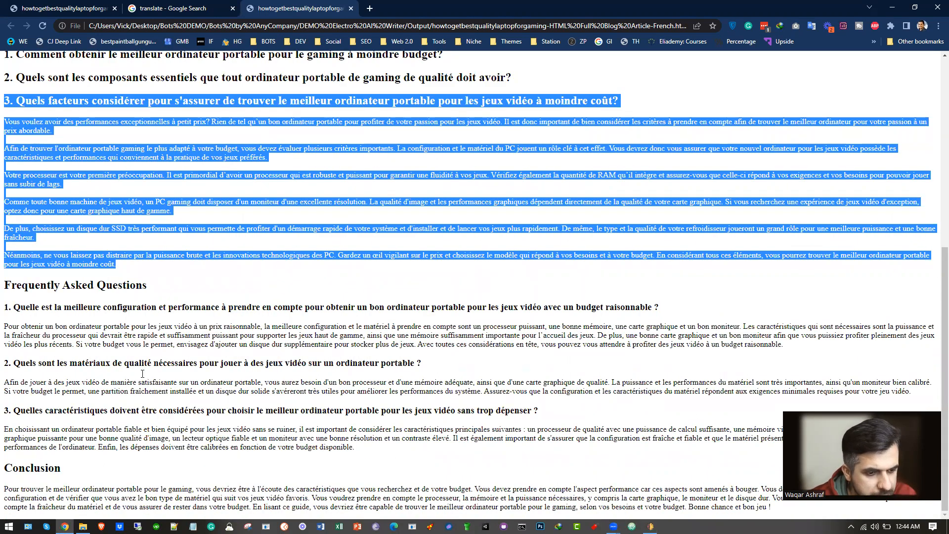
scroll(354, 258, up, 6)
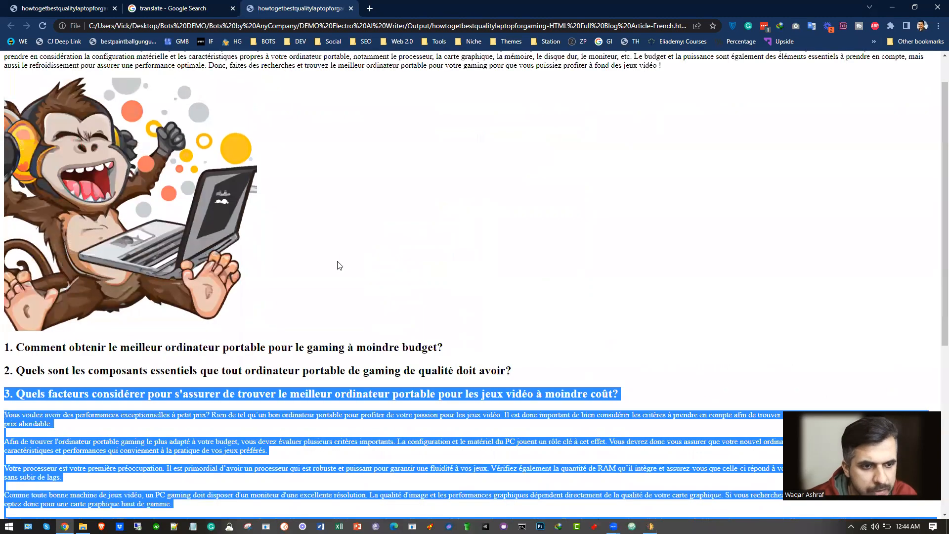
scroll(343, 134, up, 1)
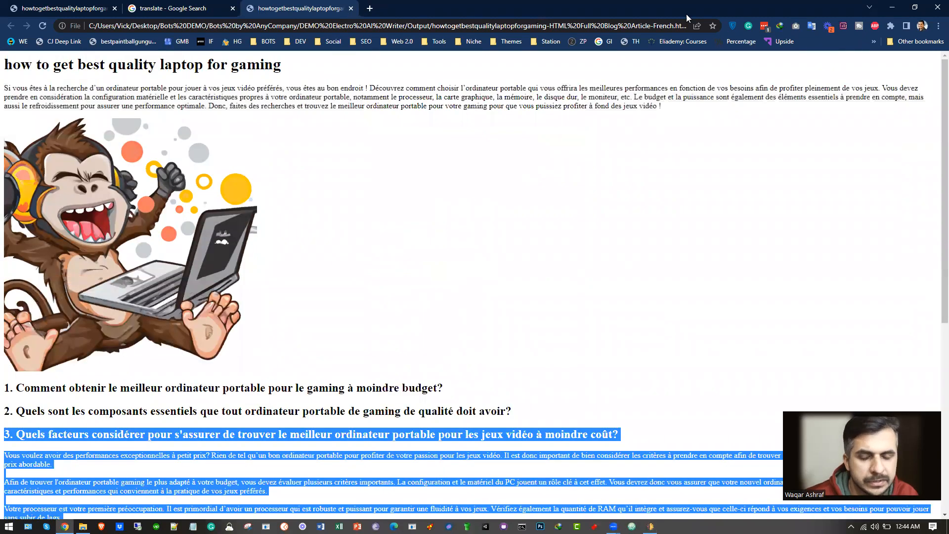
click(892, 8)
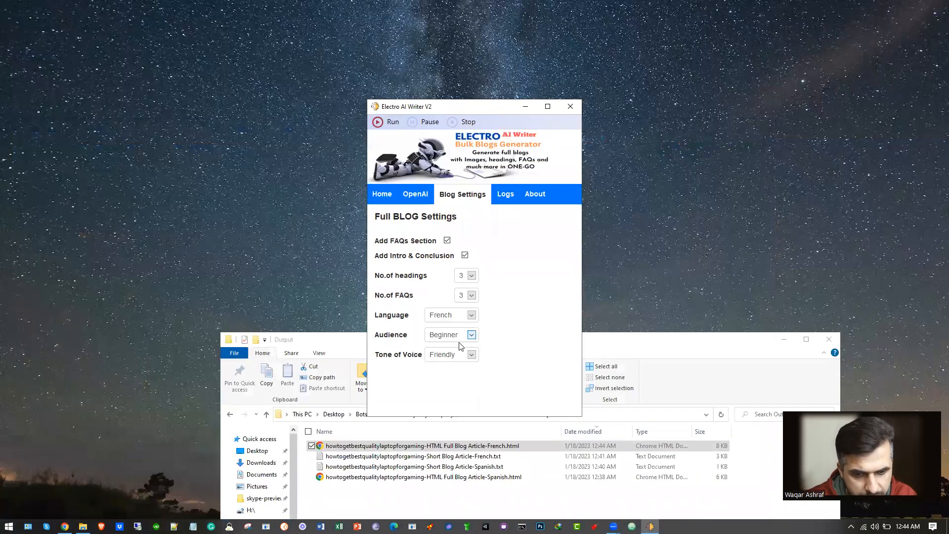
Choose the article language in the full blog settings and return to the AI writer's home page.
click(449, 315)
click(455, 337)
key(ctrl+shift+Tab)
key(ctrl+shift+Tab)
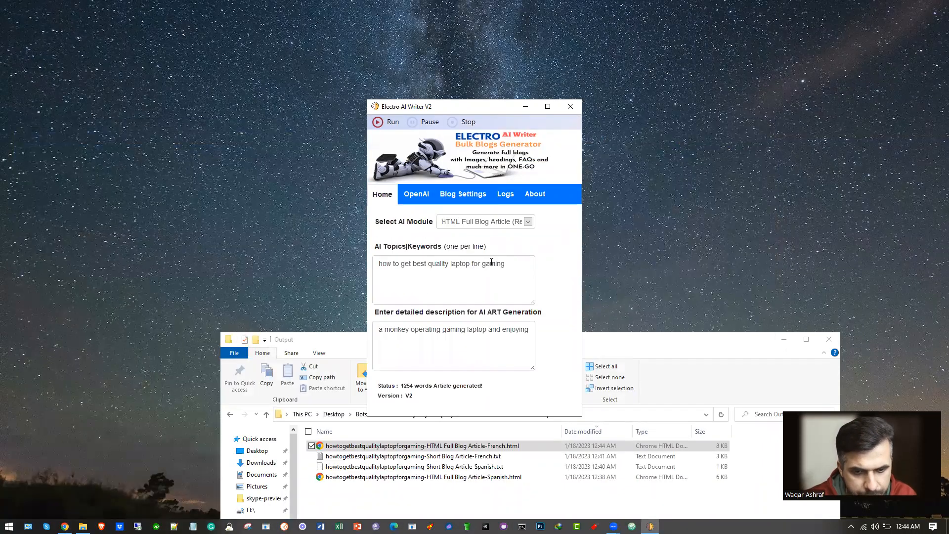
Replace the topic with the copied "Cómo obtener una computadora portátil de la mejor calidad para jugar" and run the HTML full blog module.
key(ctrl+a)
right_click(414, 261)
click(440, 309)
key(BackSpace)
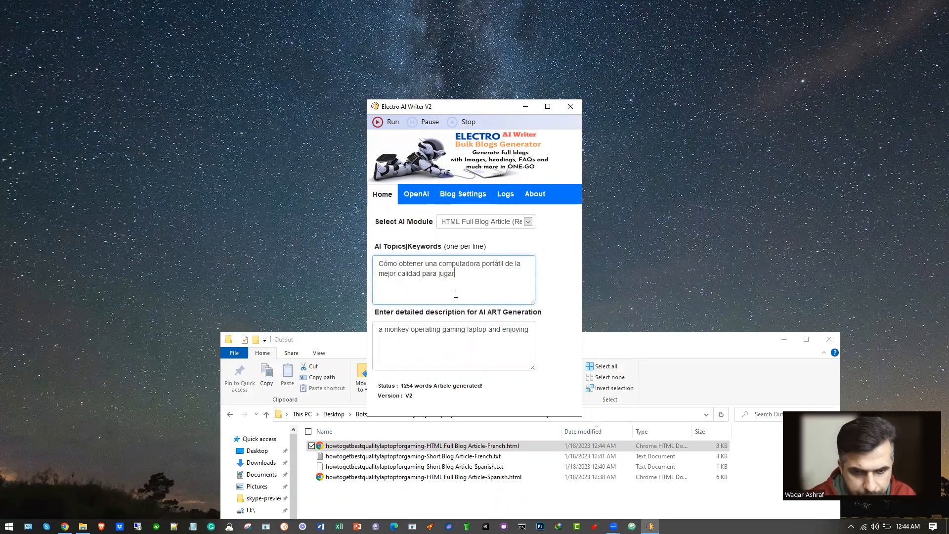
click(390, 122)
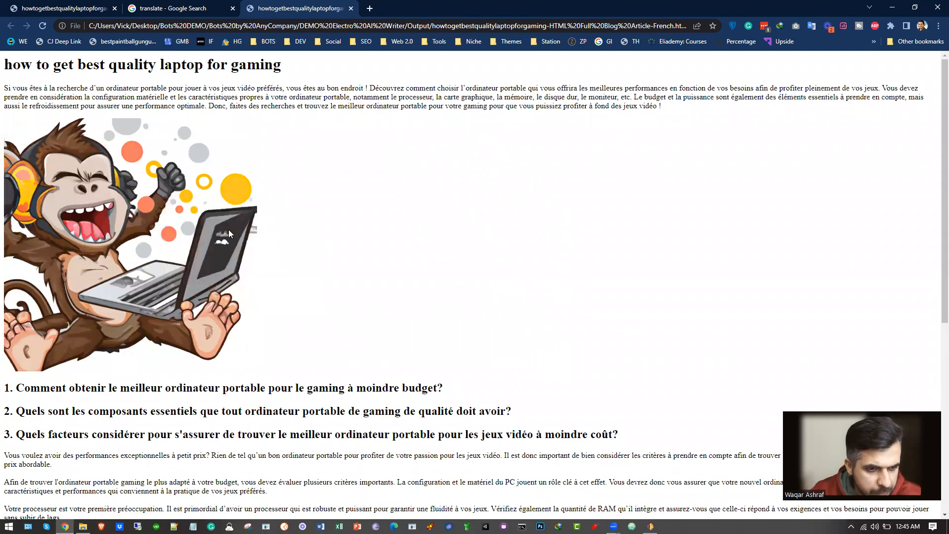
Review the French HTML article again from its title and image through the FAQs and conclusion, and minimize the browser.
scroll(121, 193, down, 6)
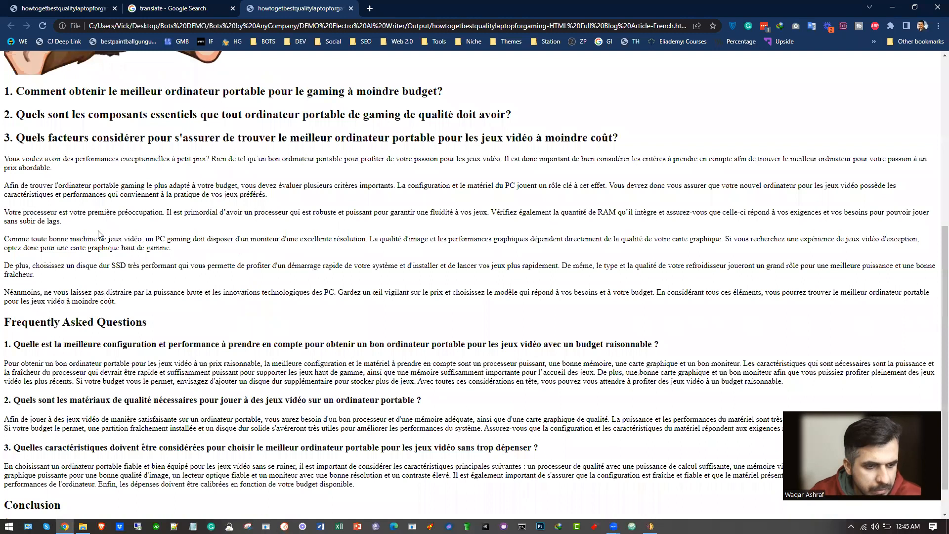
scroll(198, 257, up, 2)
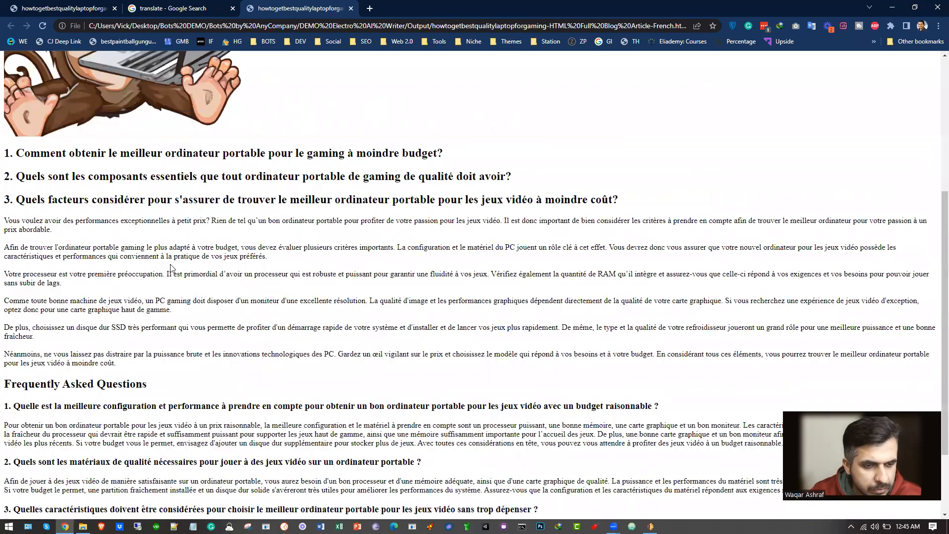
scroll(353, 261, up, 5)
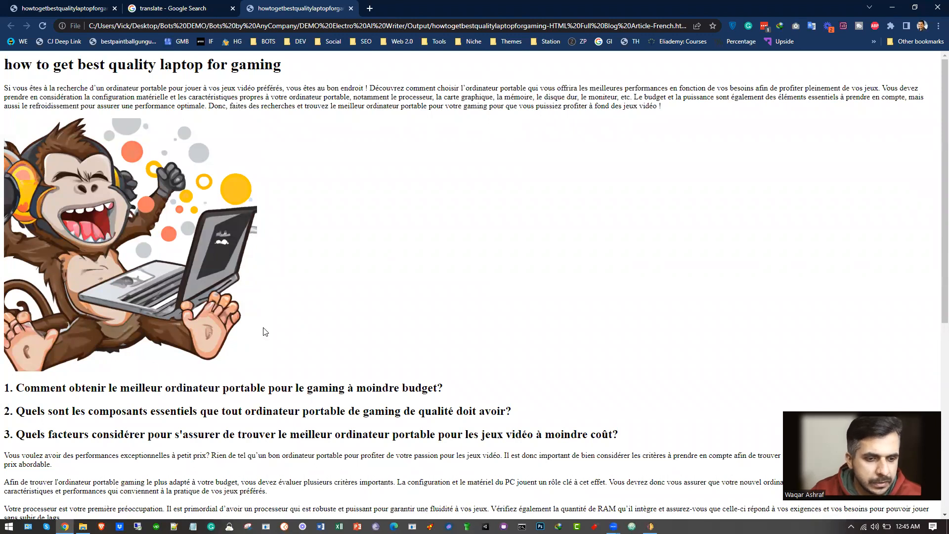
scroll(262, 330, down, 6)
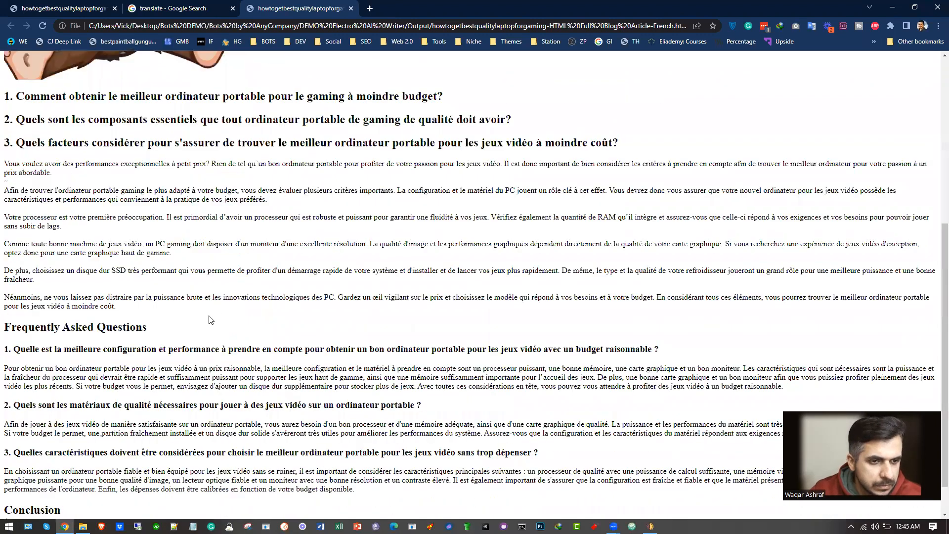
scroll(225, 295, up, 6)
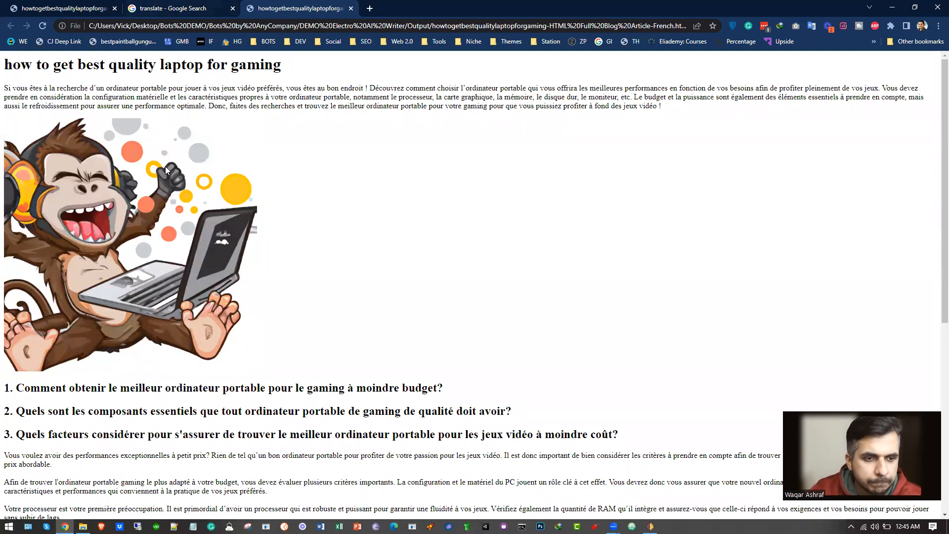
scroll(249, 198, down, 4)
scroll(321, 228, down, 3)
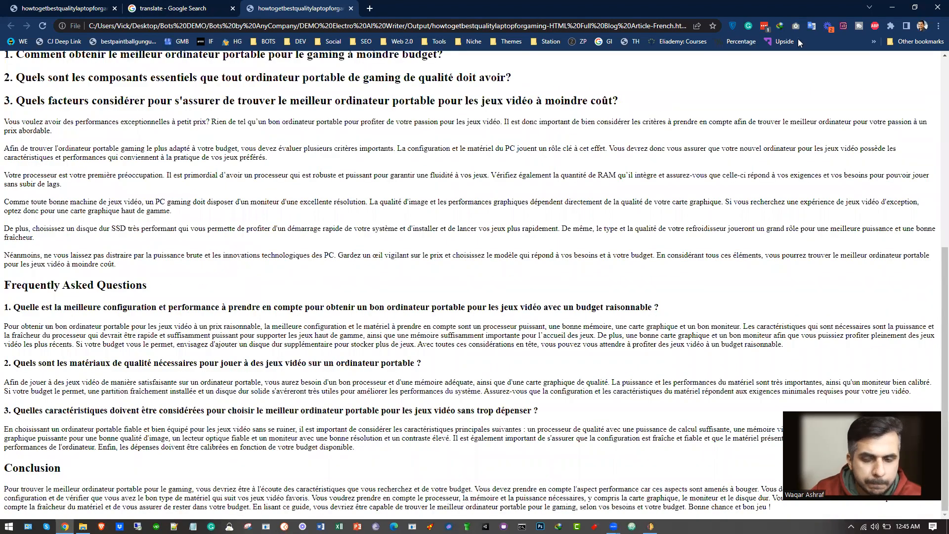
click(892, 7)
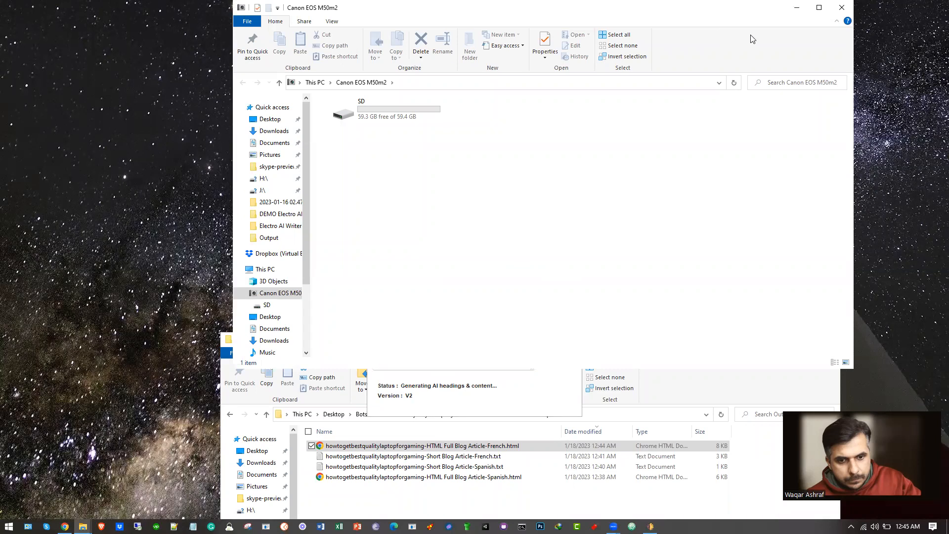
Minimize the camera's folder window and check the running Spanish article's progress in the logs, along with its blog settings and topic.
click(800, 10)
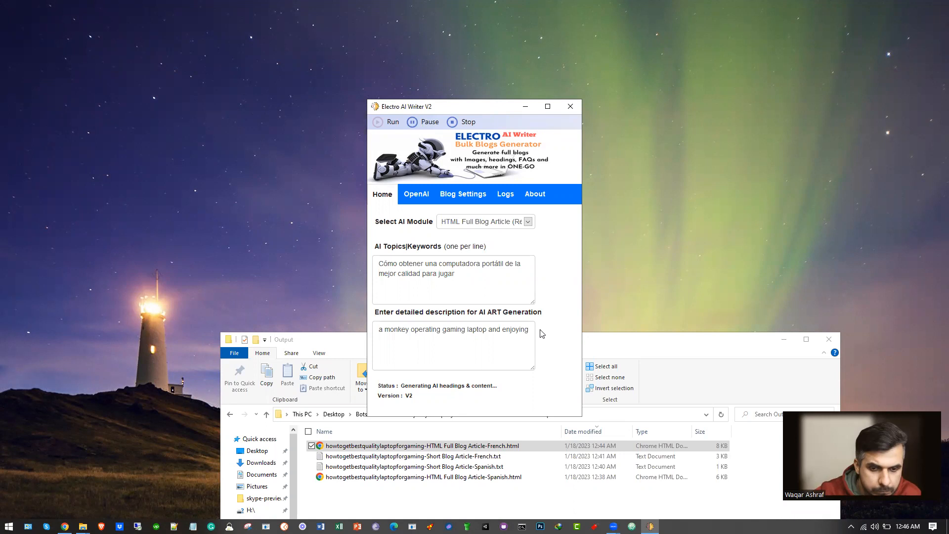
click(505, 196)
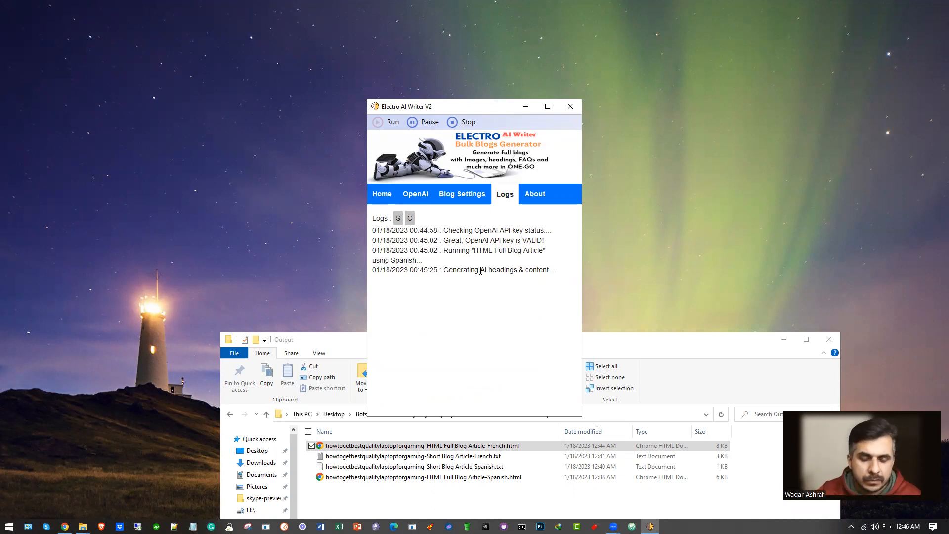
triple_click(445, 271)
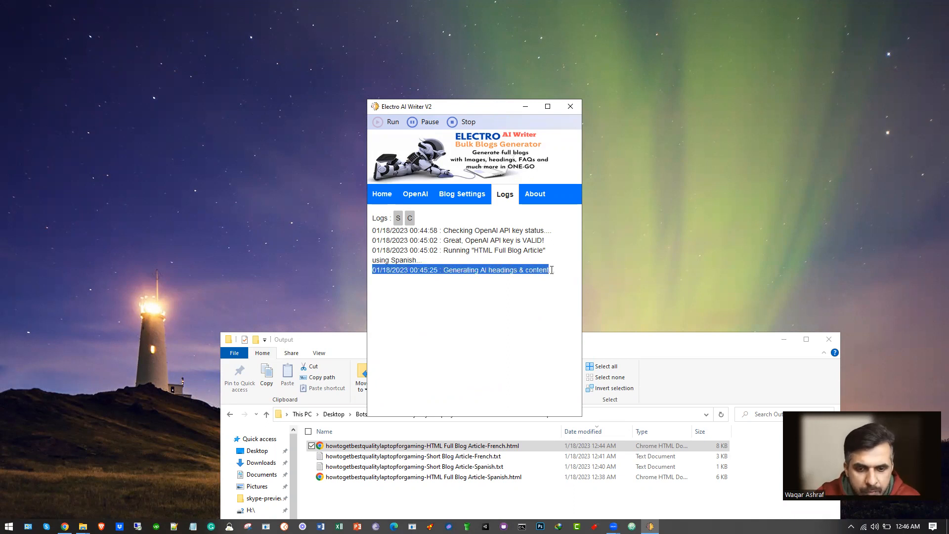
click(516, 272)
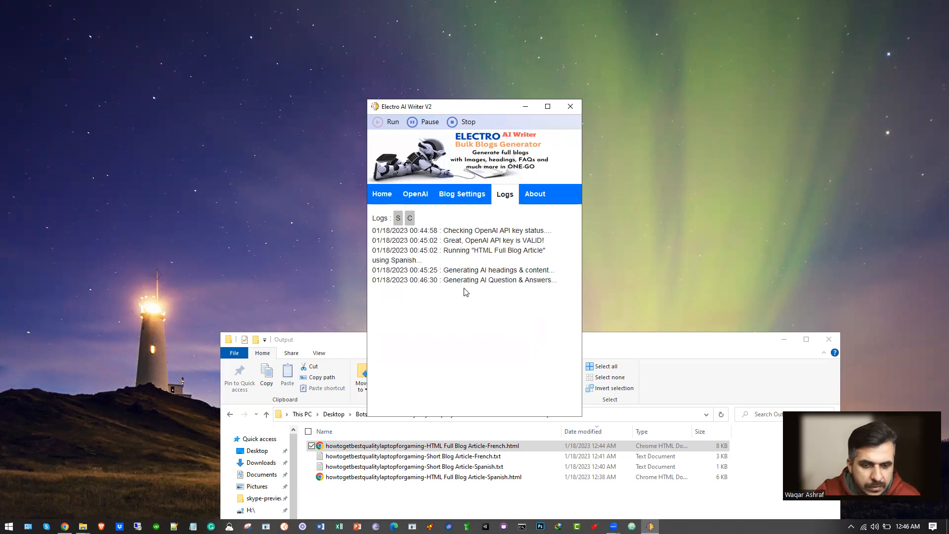
click(461, 196)
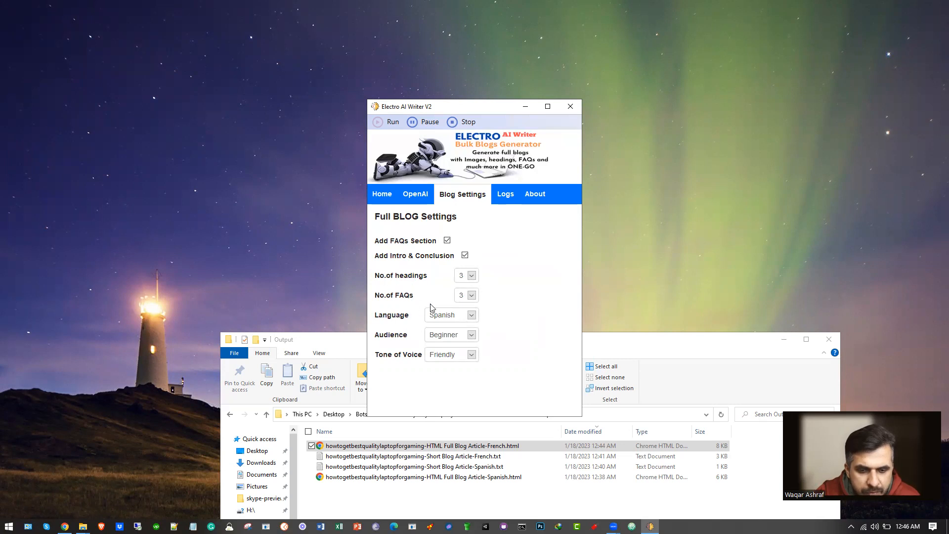
click(391, 200)
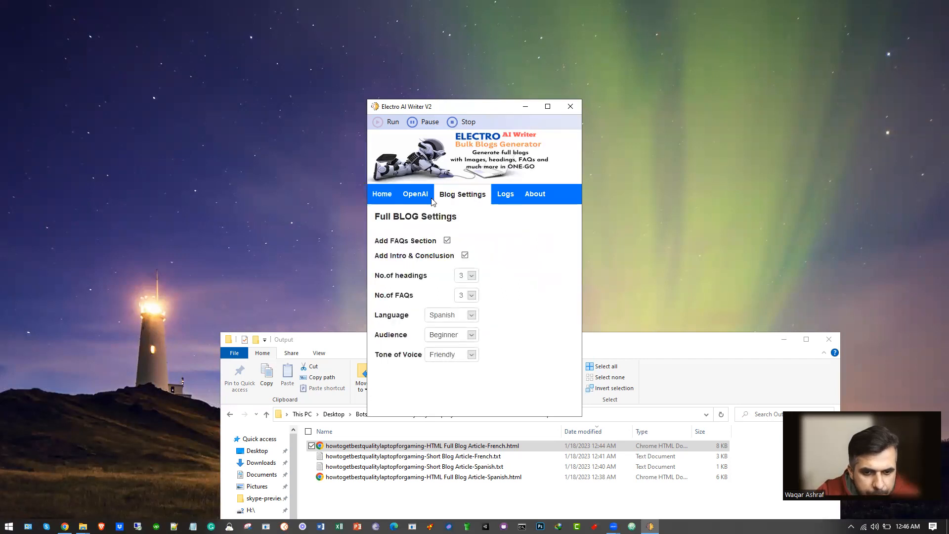
click(384, 195)
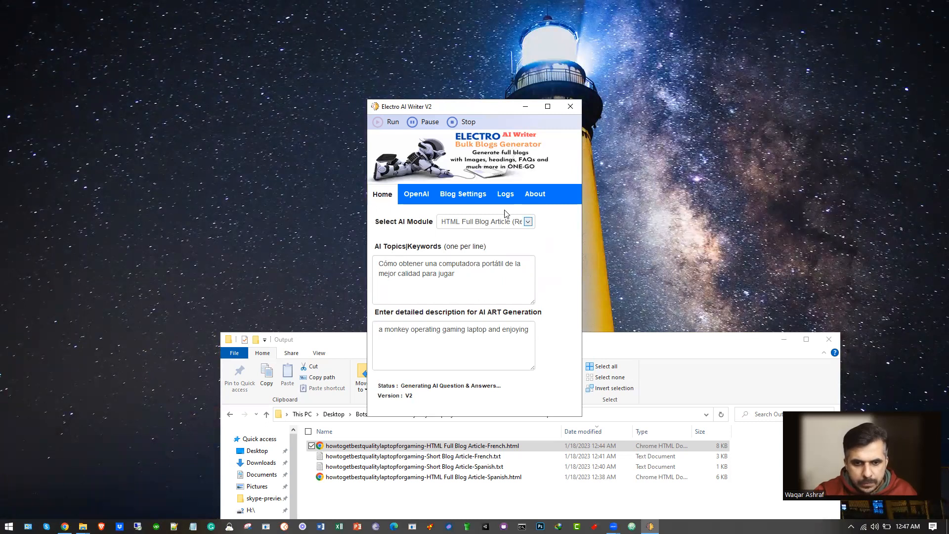
click(509, 196)
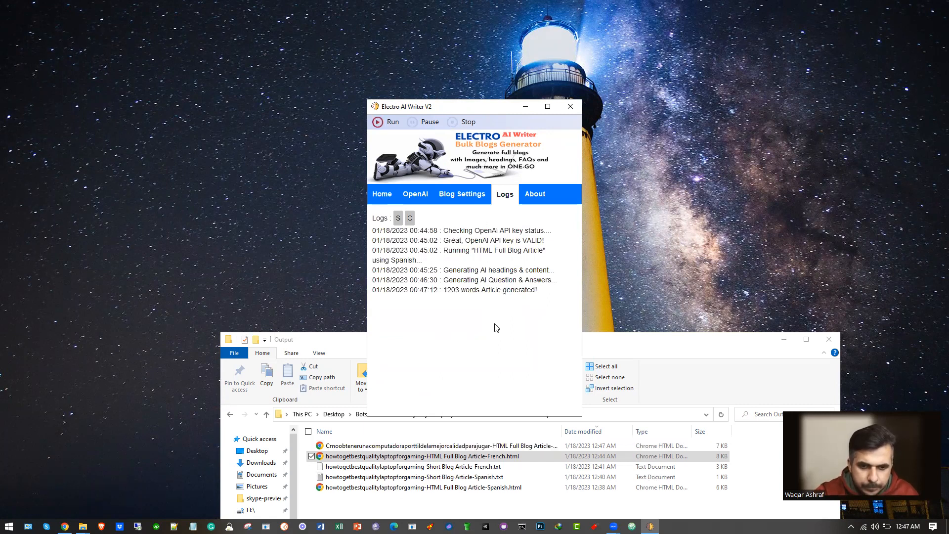
Open the newly generated HTML article for the Spanish topic from the Output folder and skim its title, image, headings and FAQs.
click(355, 446)
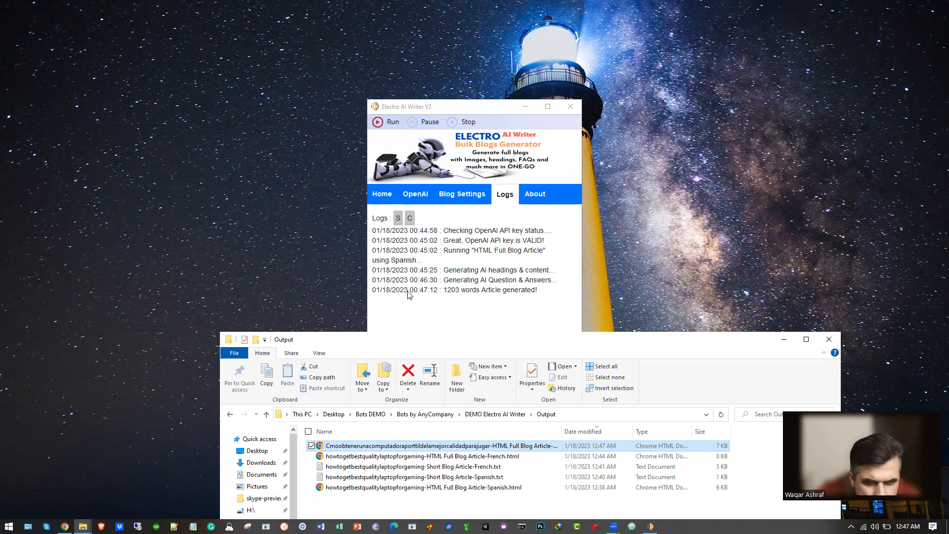
double_click(401, 450)
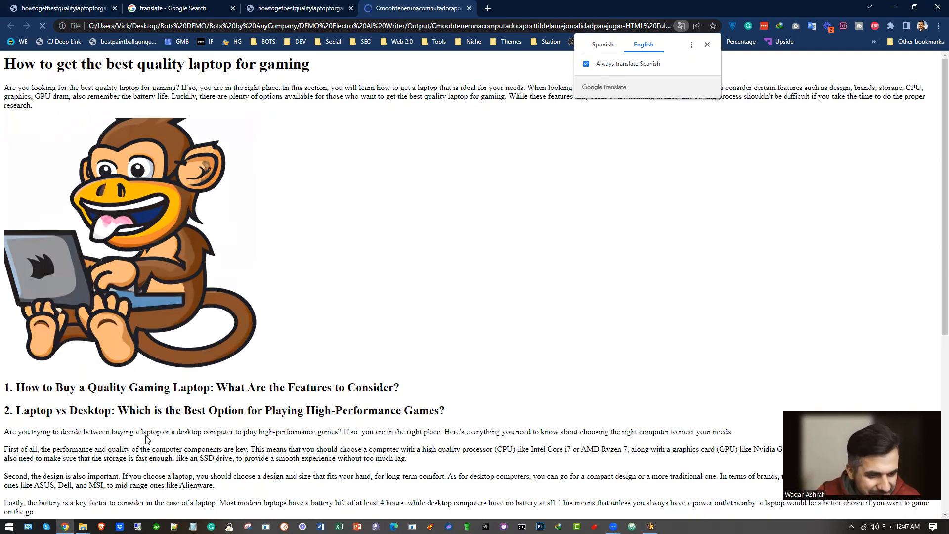
scroll(147, 433, down, 3)
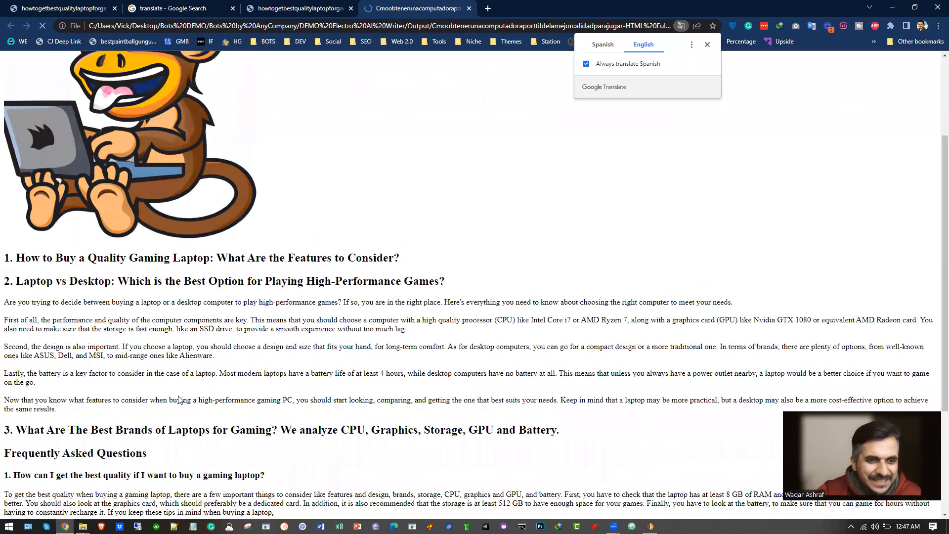
scroll(179, 399, up, 3)
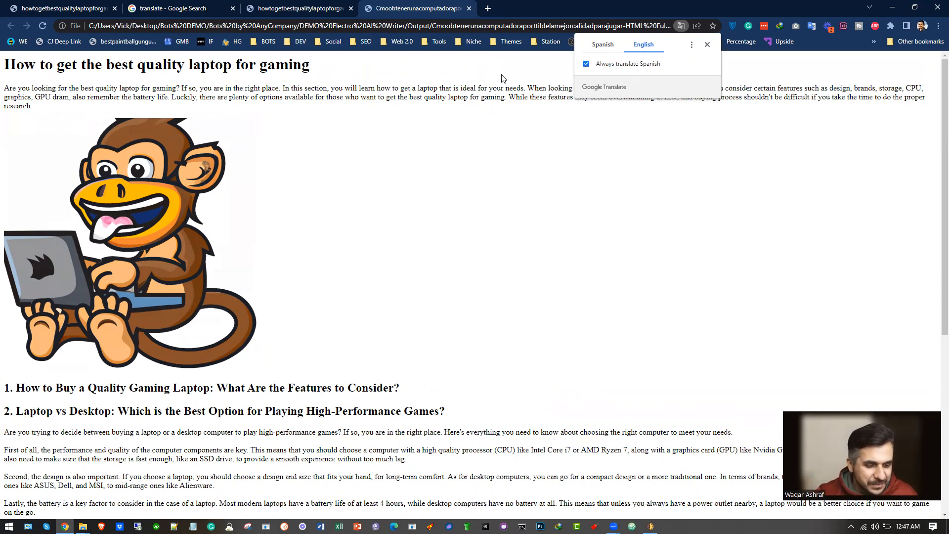
Show the earlier Spanish HTML article and compare it with the AI writer's current topic and full blog settings.
click(52, 8)
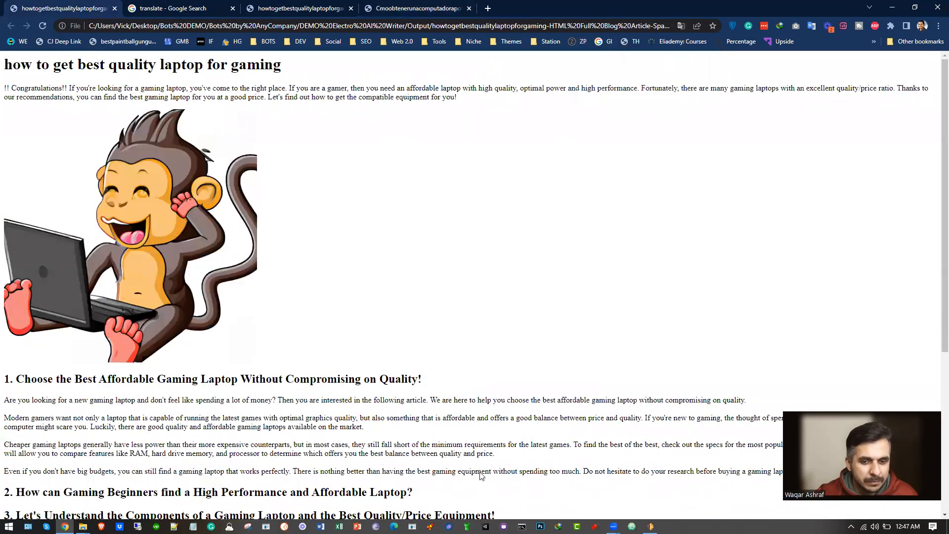
click(651, 526)
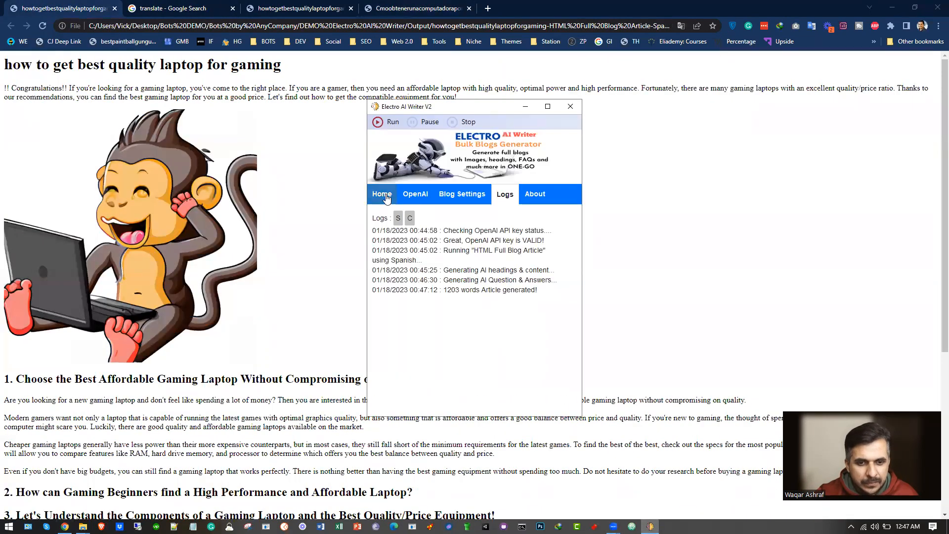
click(382, 194)
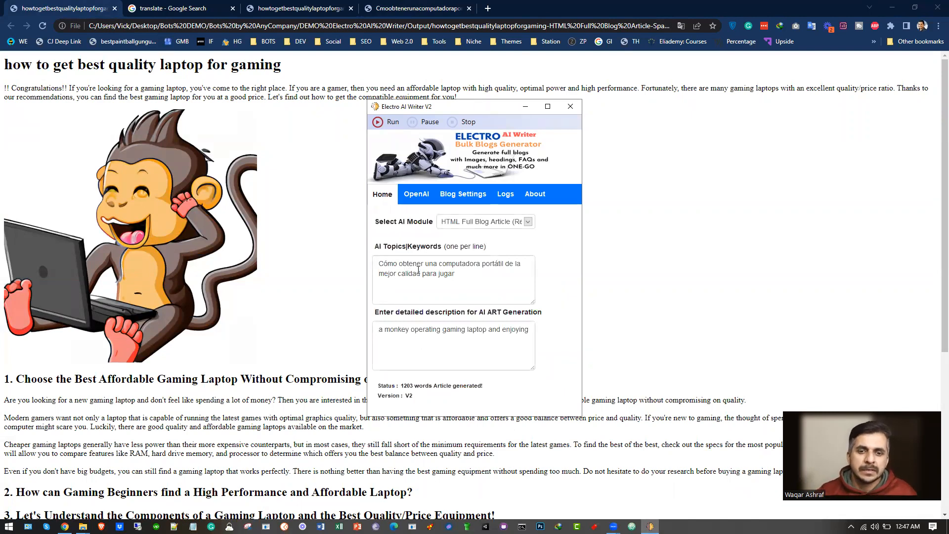
click(463, 193)
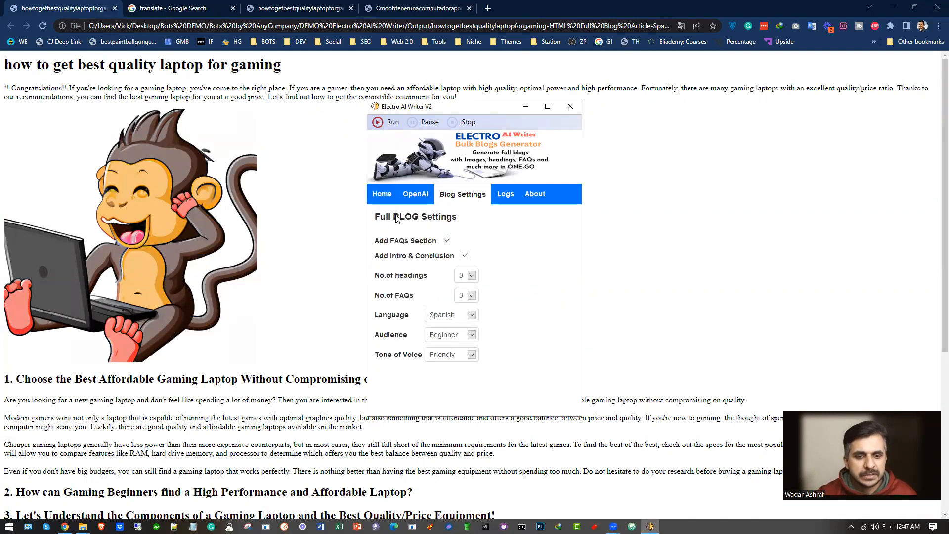
click(382, 194)
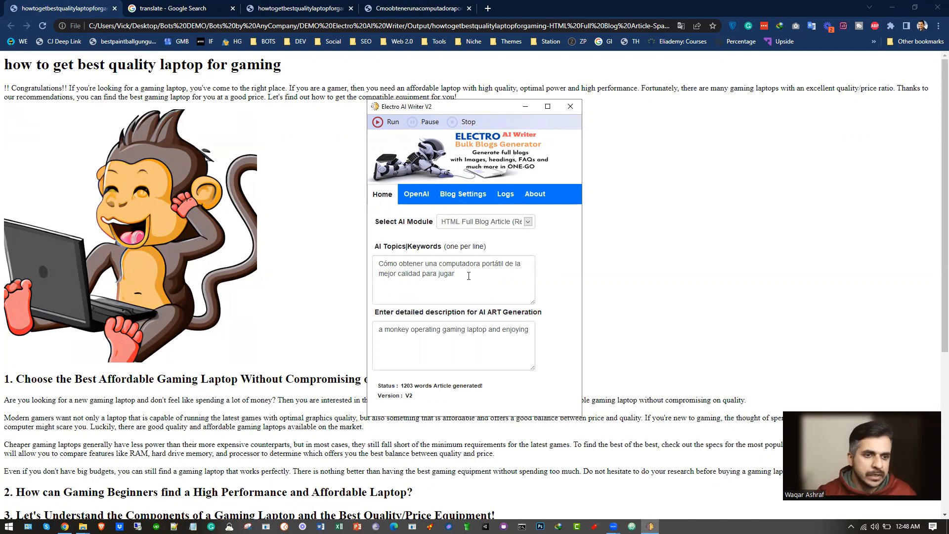
click(472, 195)
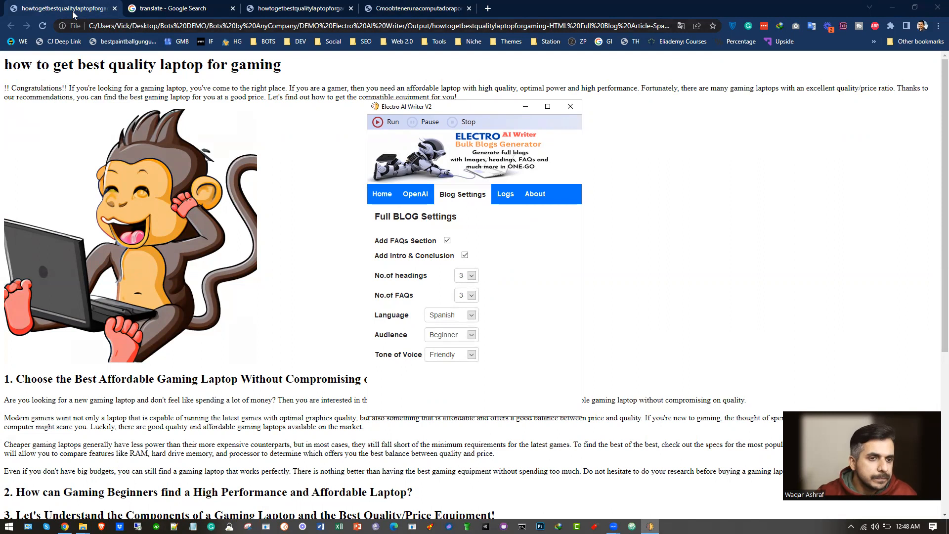
Display the earlier HTML article in its original Spanish and look through it from the title to the conclusion.
click(105, 23)
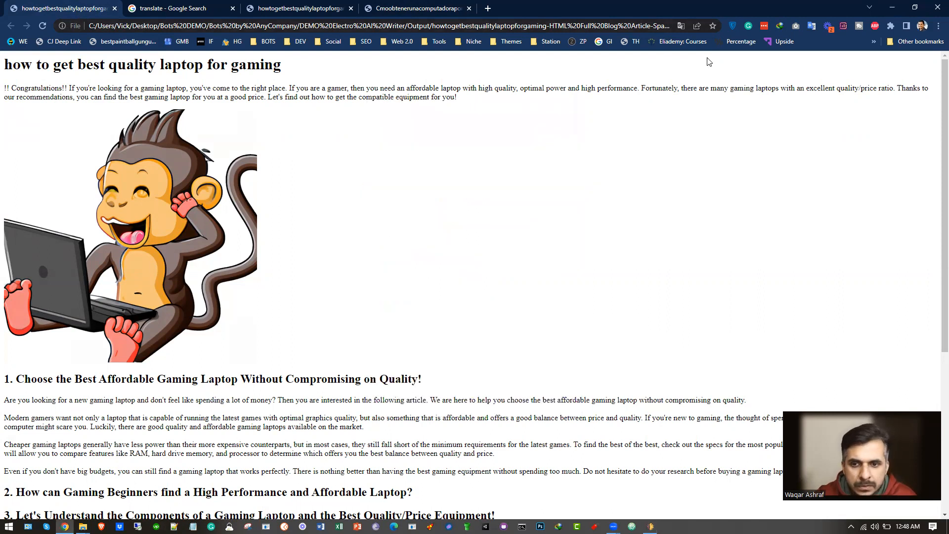
click(680, 26)
click(602, 46)
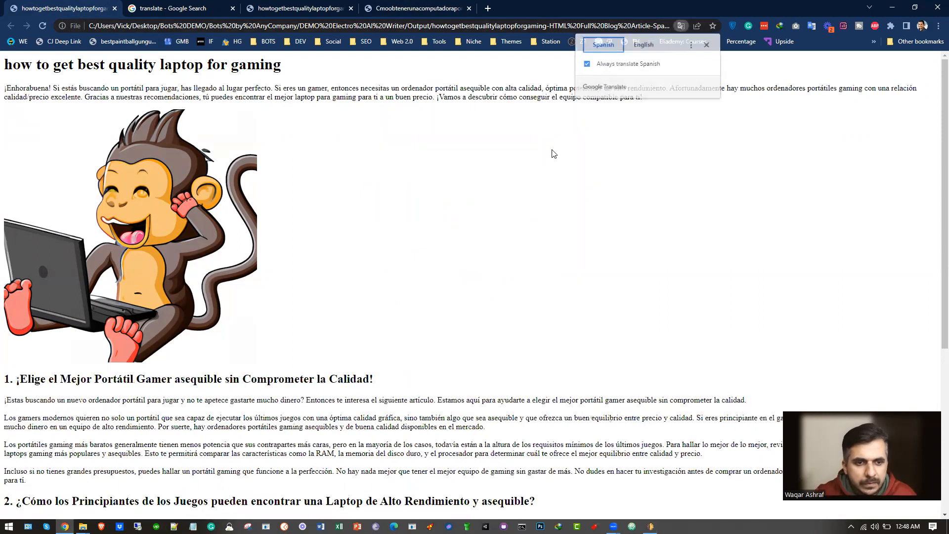
drag(5, 67, 318, 228)
scroll(267, 250, down, 3)
scroll(318, 228, down, 4)
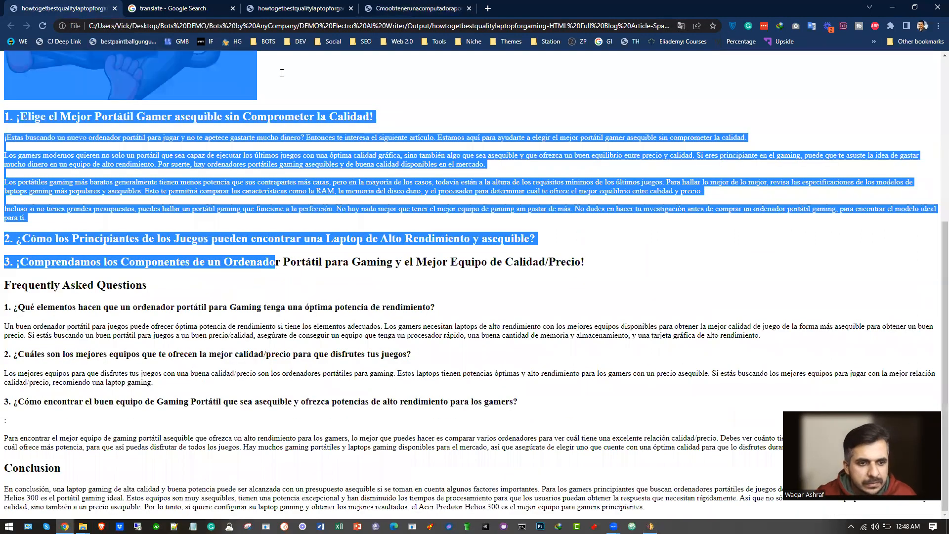
Display the new article in its original Spanish and review its title, headings and FAQs.
click(403, 8)
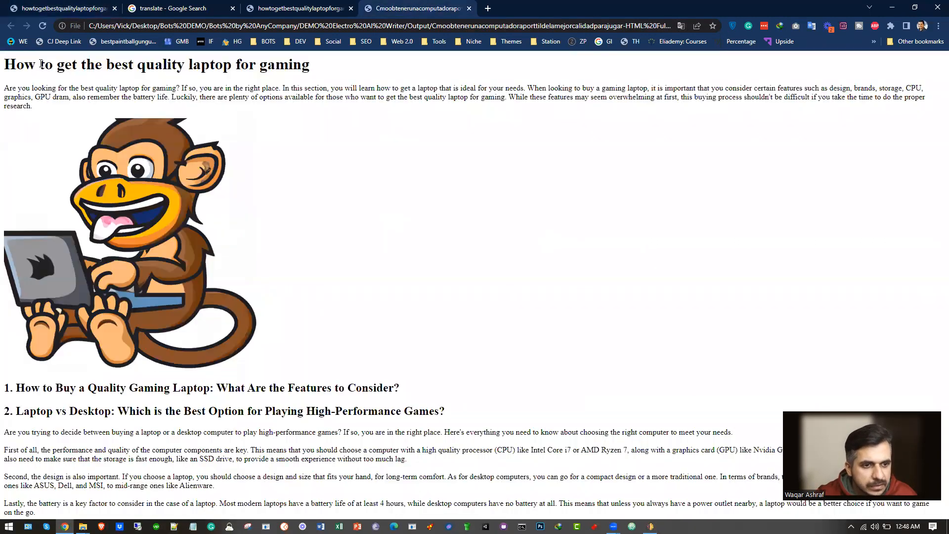
click(681, 25)
click(613, 49)
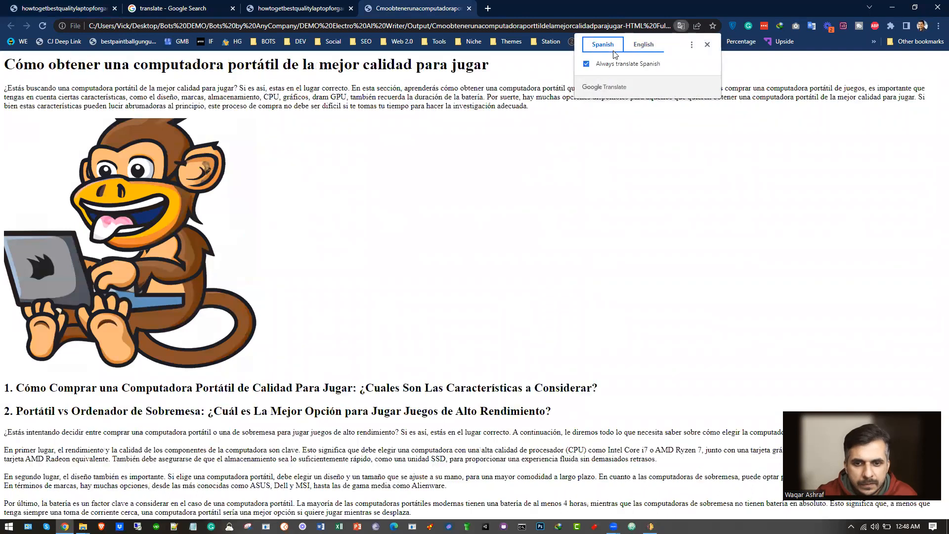
double_click(106, 67)
triple_click(106, 67)
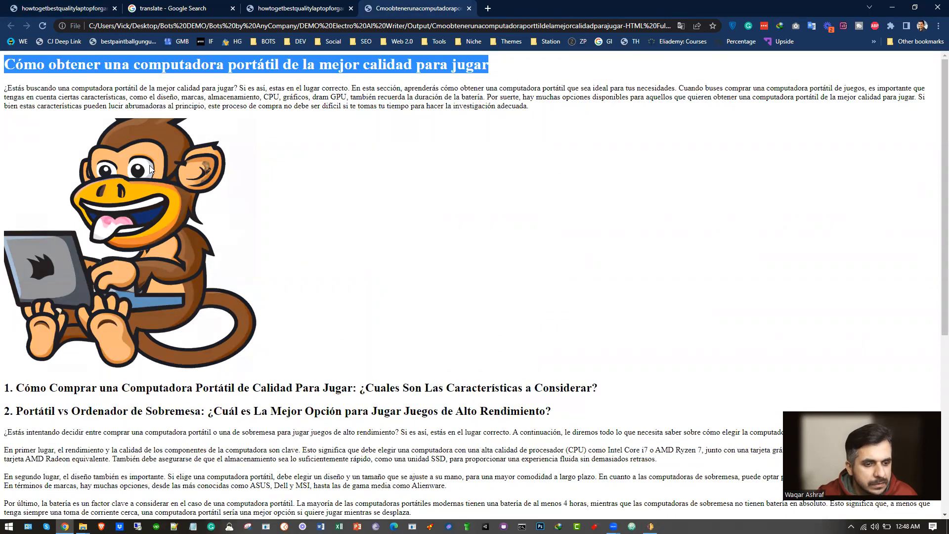
scroll(157, 208, down, 5)
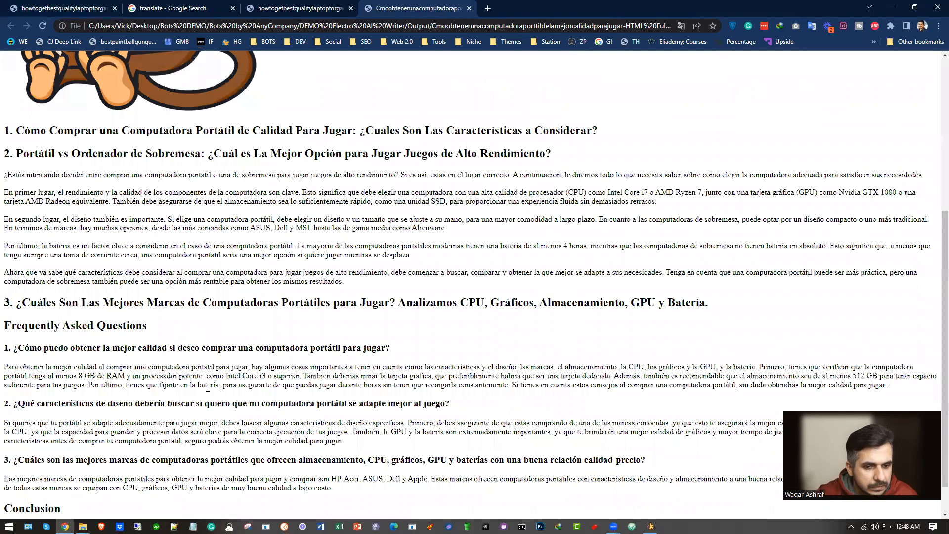
scroll(210, 375, up, 5)
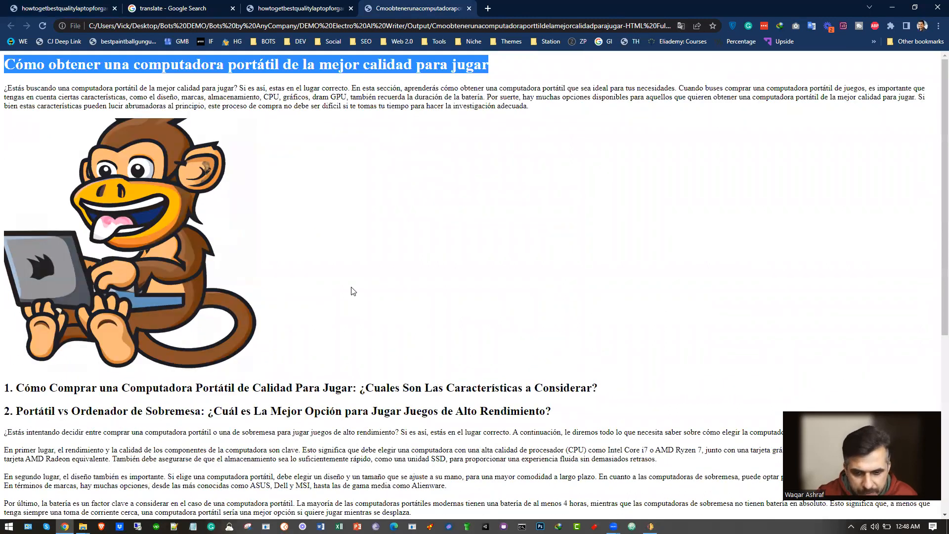
scroll(469, 284, down, 4)
Replace the Spanish topic on the AI writer's home page with "how to feed your cat".
click(651, 526)
click(379, 194)
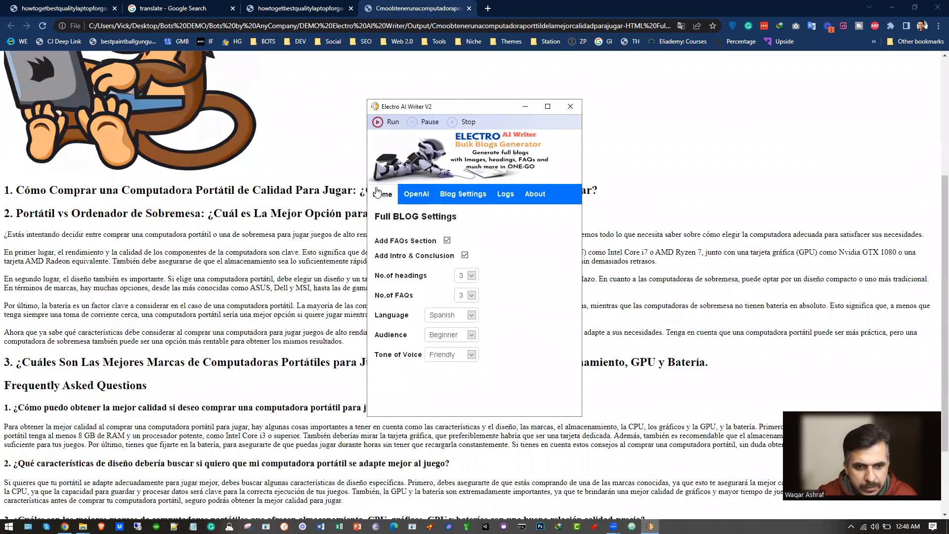
click(461, 272)
key(ctrl+a)
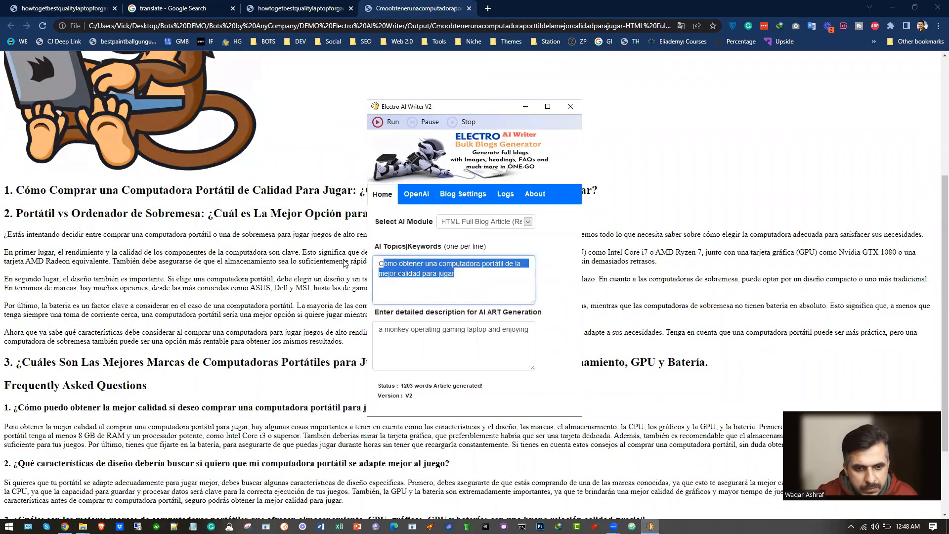
key(BackSpace)
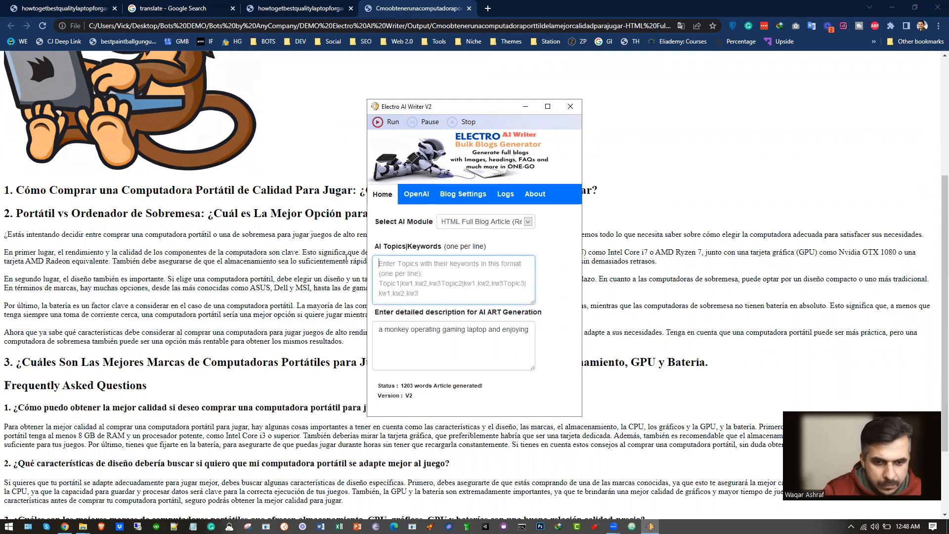
text(o)
key(ctrl+a)
key(BackSpace)
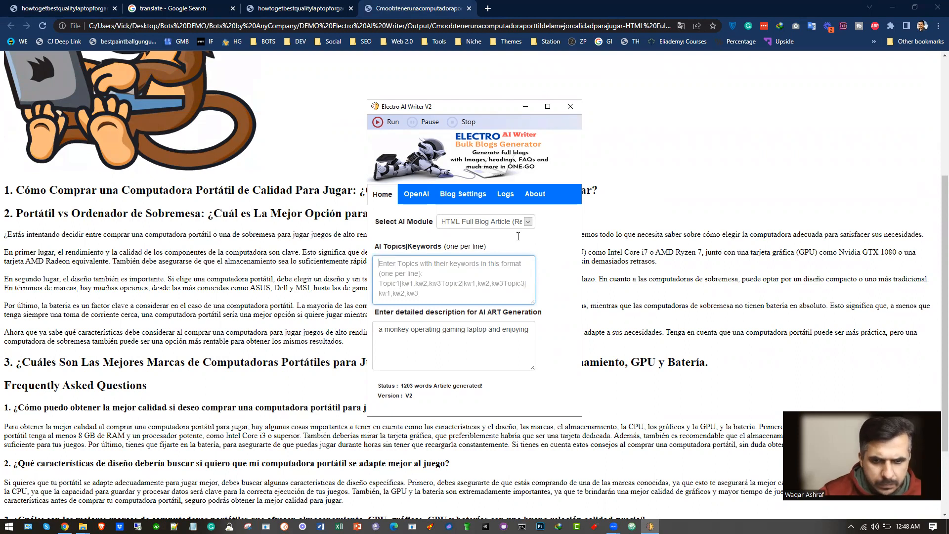
click(510, 340)
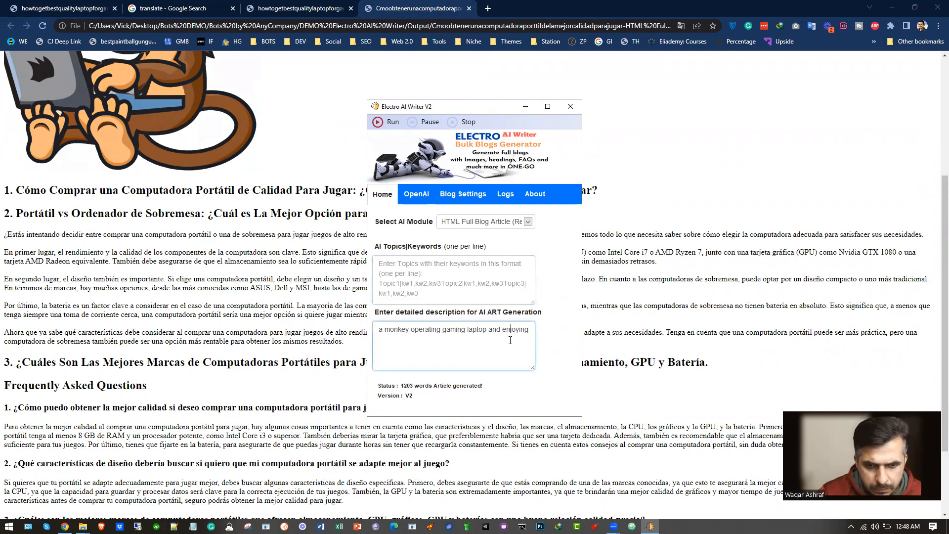
click(436, 272)
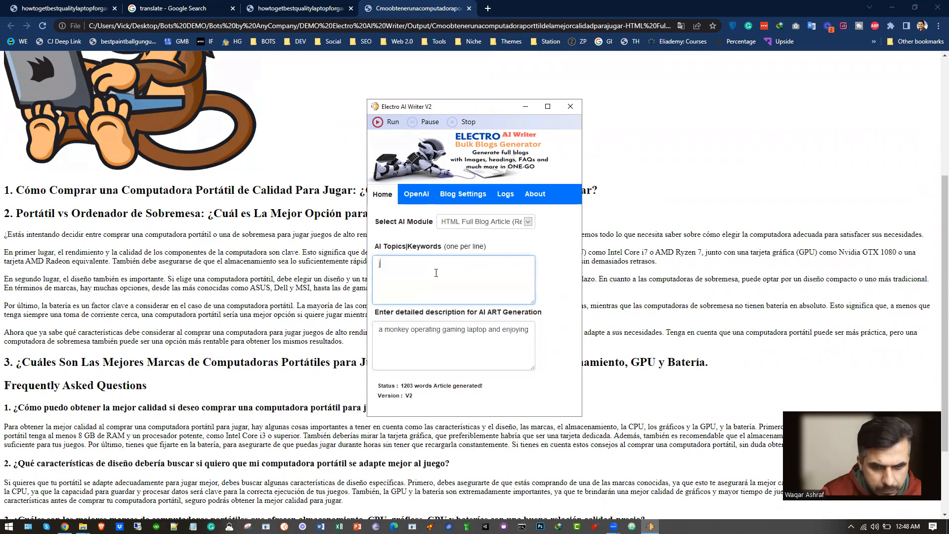
text(j)
key(BackSpace)
text(ho)
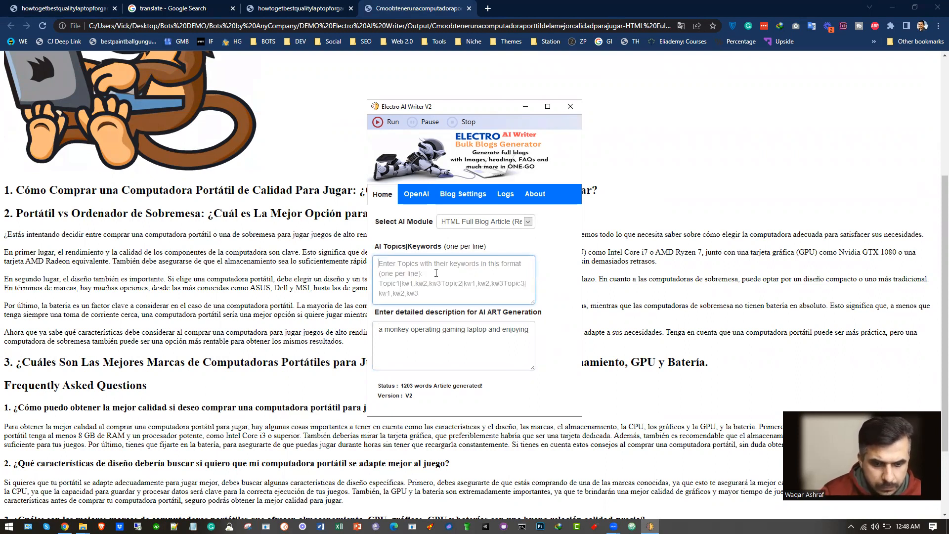
text(w to)
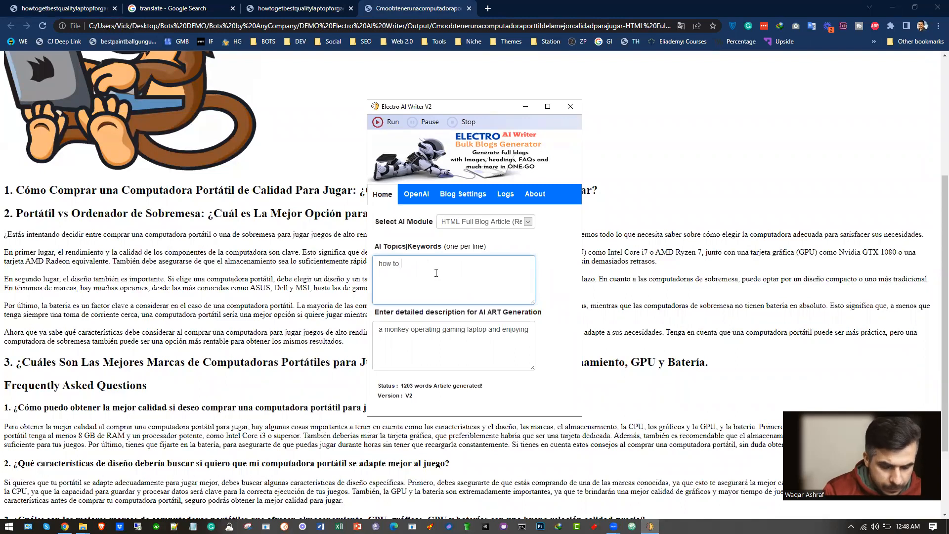
text( feed your cat)
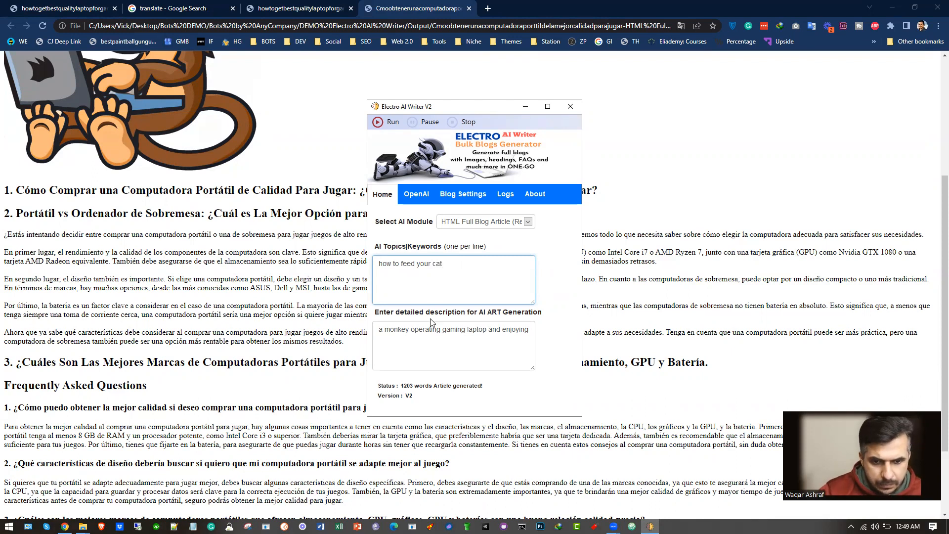
Set the AI art description to "a monkey feeding cat in a bowl" and check the full blog settings.
double_click(401, 329)
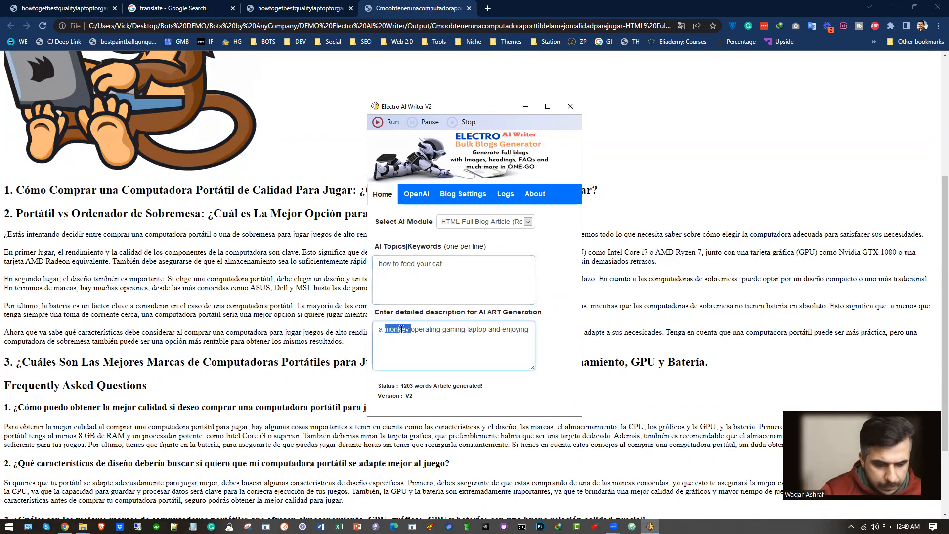
text(ca)
key(BackSpace)
key(BackSpace)
text(monkey)
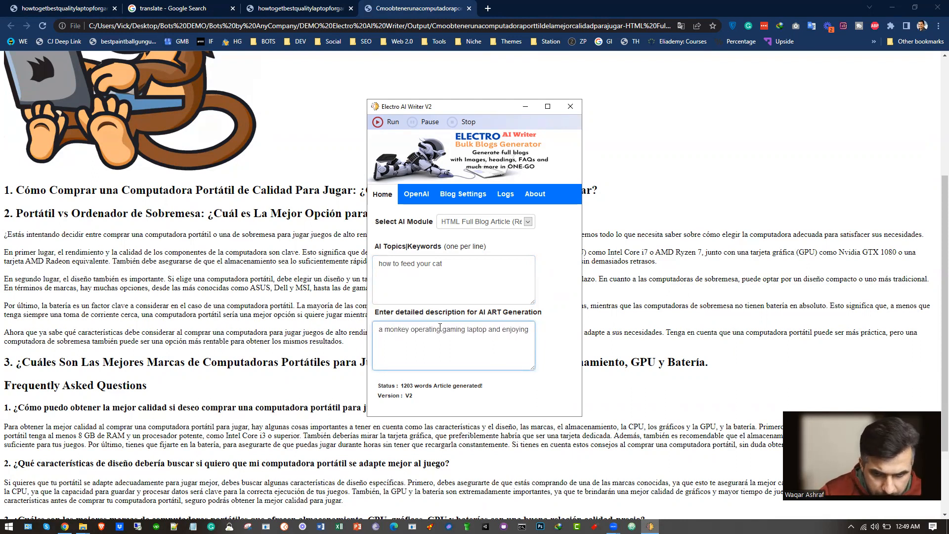
drag(412, 330, 536, 336)
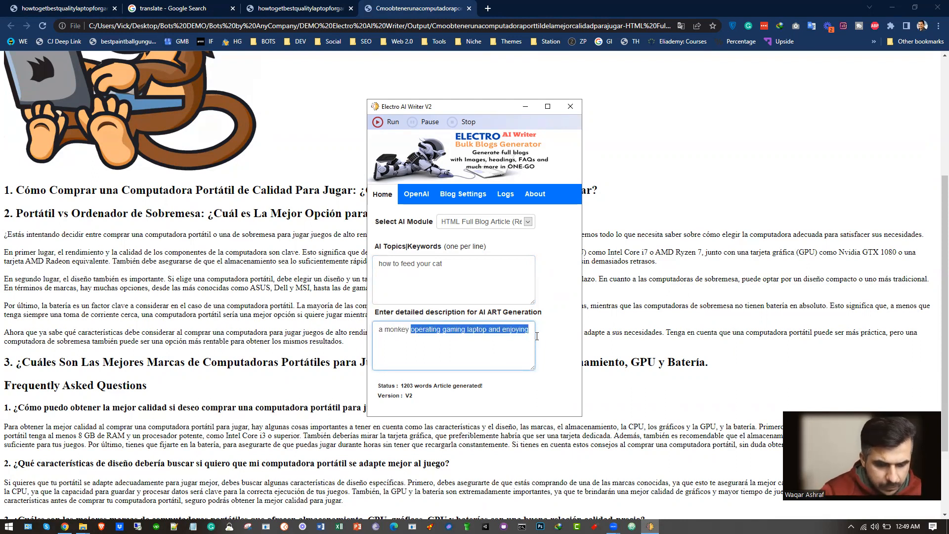
text(feeding)
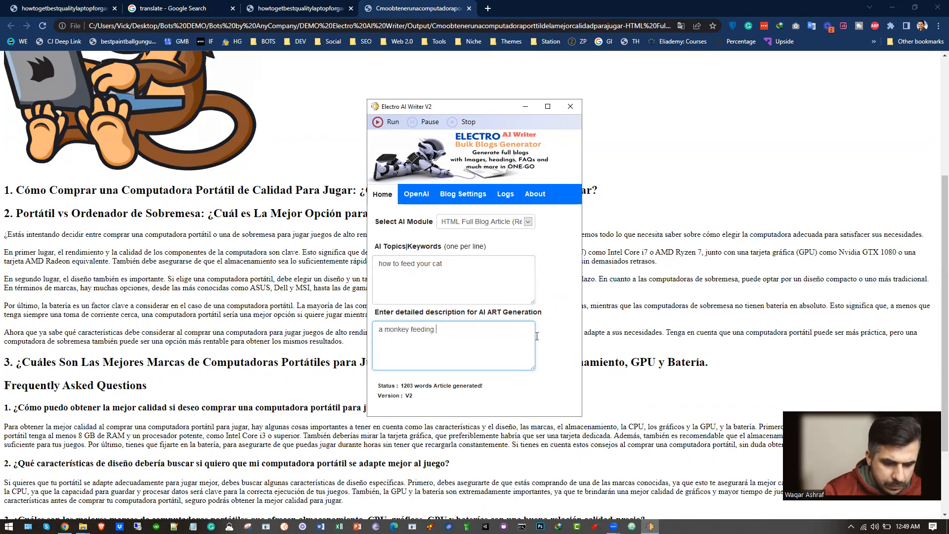
text( cat in a bv)
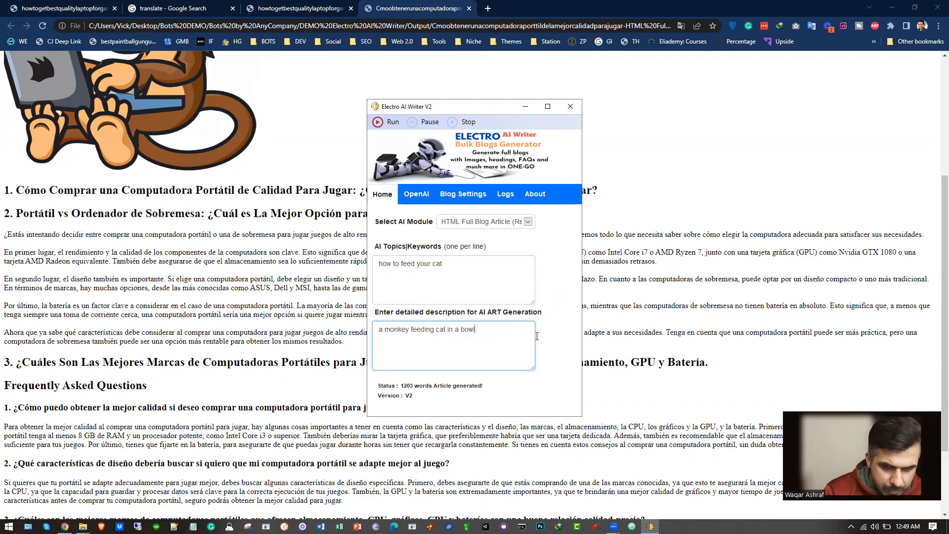
click(574, 292)
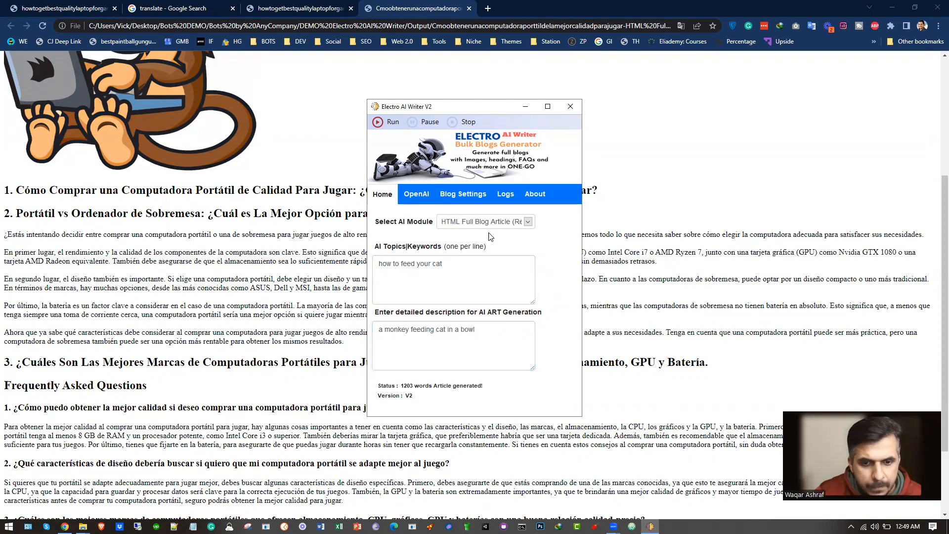
click(463, 194)
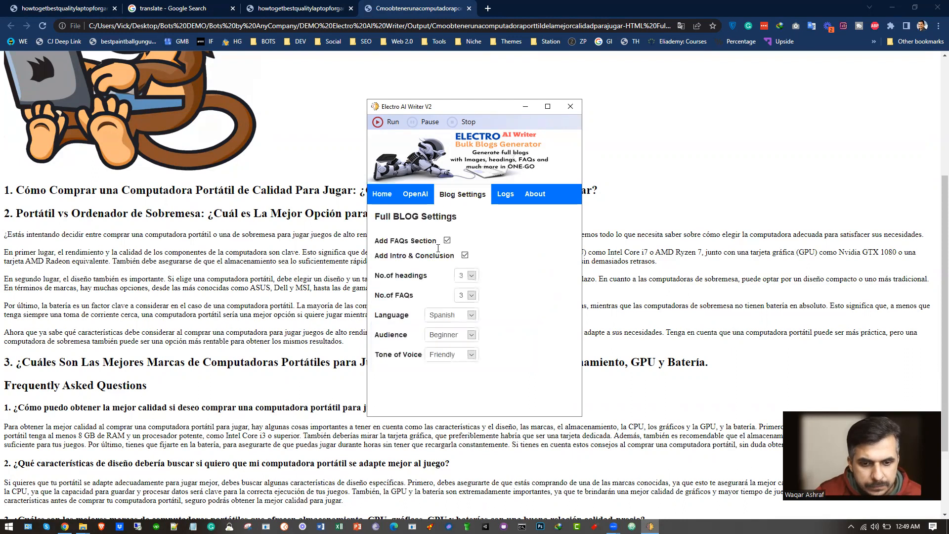
click(383, 195)
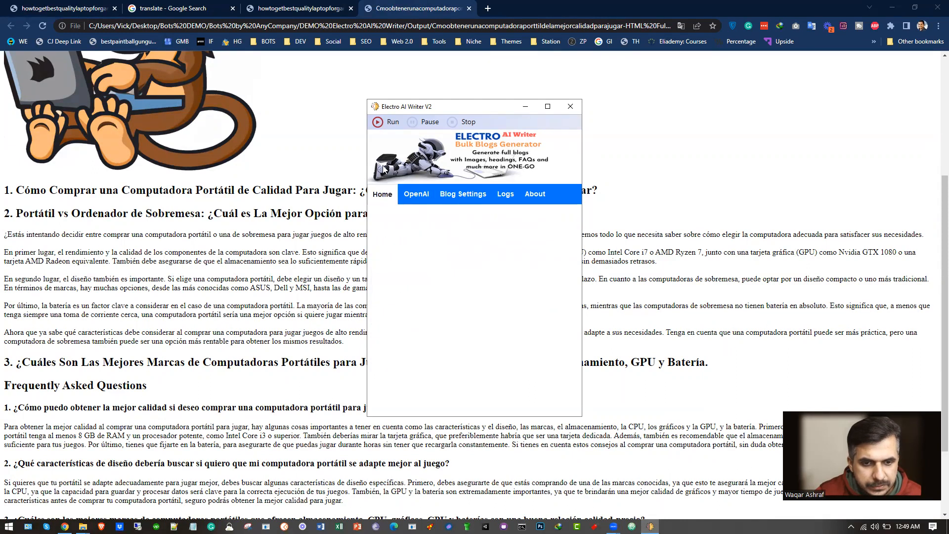
Close the earlier Spanish gaming laptop article and the translate search in the browser, and reopen the French article.
click(102, 8)
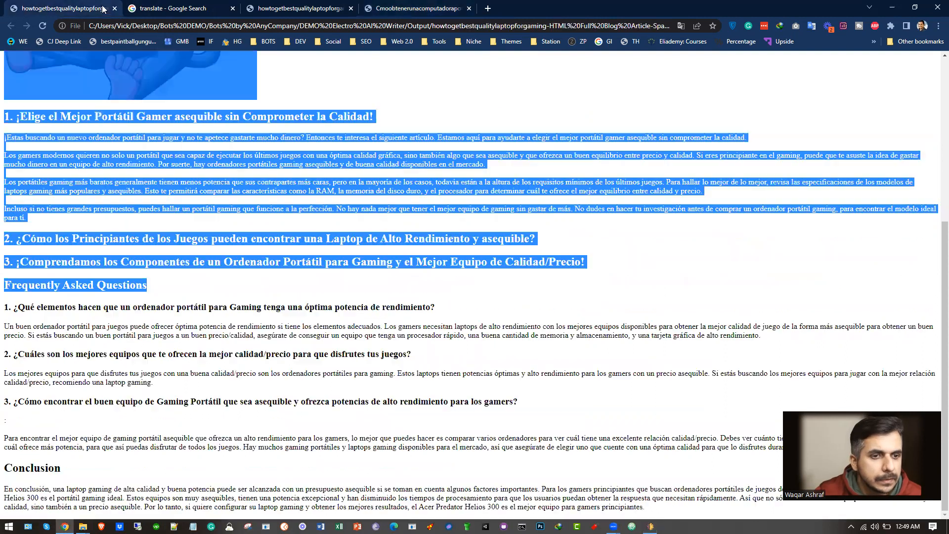
click(115, 9)
click(115, 8)
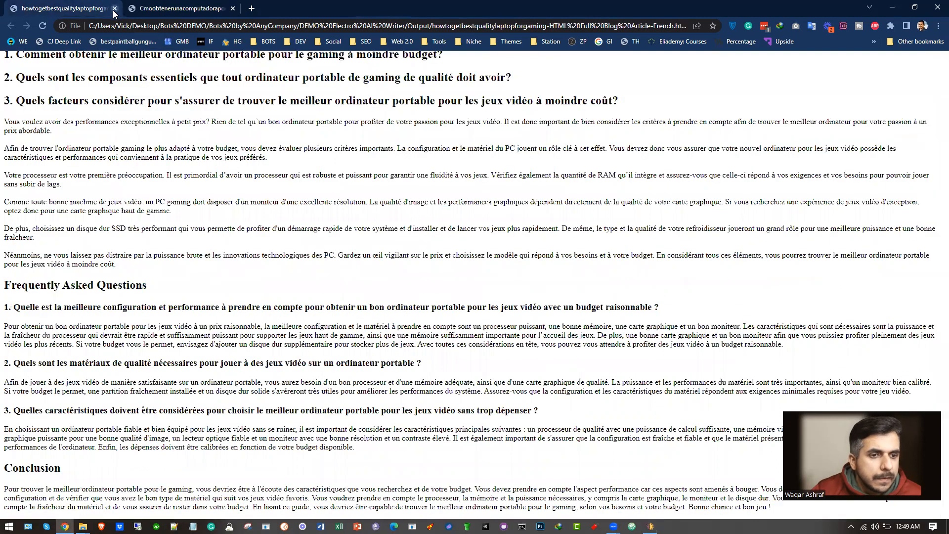
key(ctrl+w)
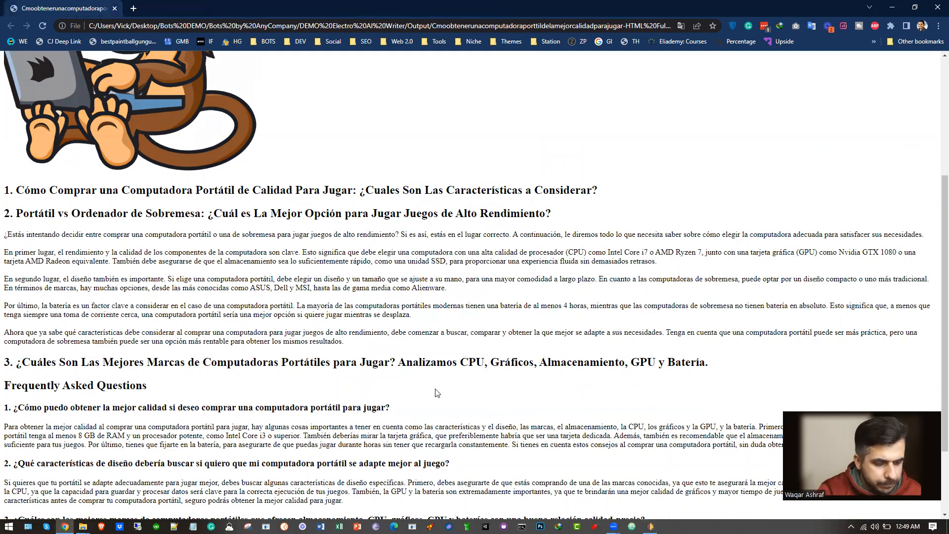
key(ctrl+shift+t)
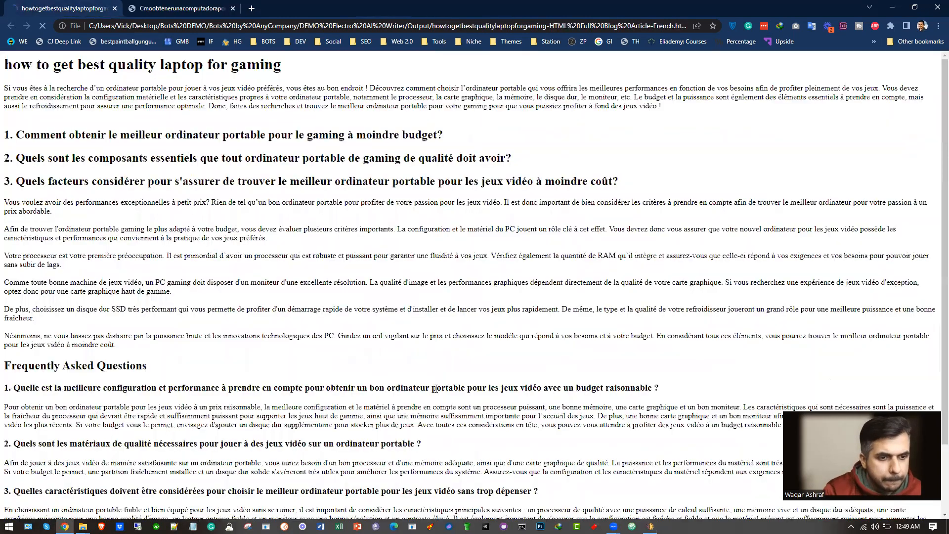
scroll(289, 250, up, 7)
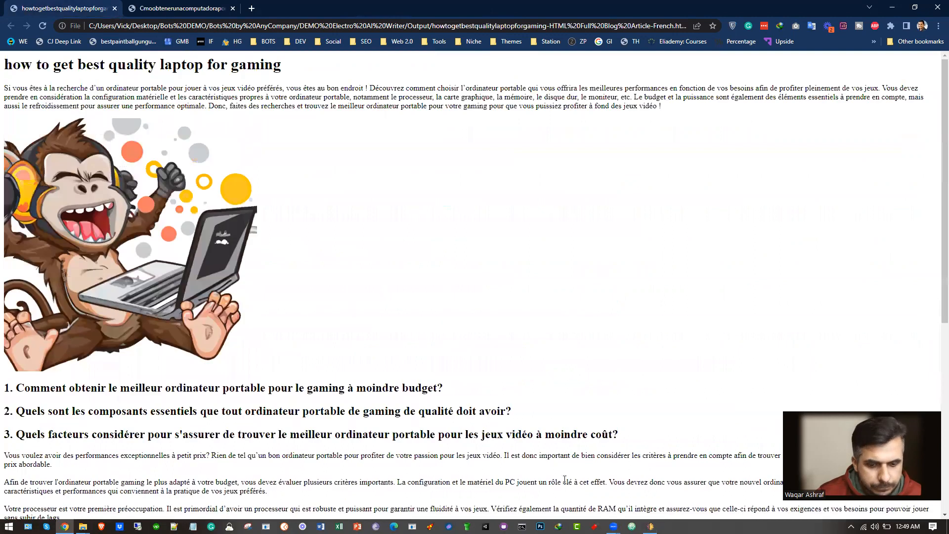
Switch to Electro AI Writer, set both the number of headings and the number of FAQs to 1, and run the cat article generation.
click(650, 527)
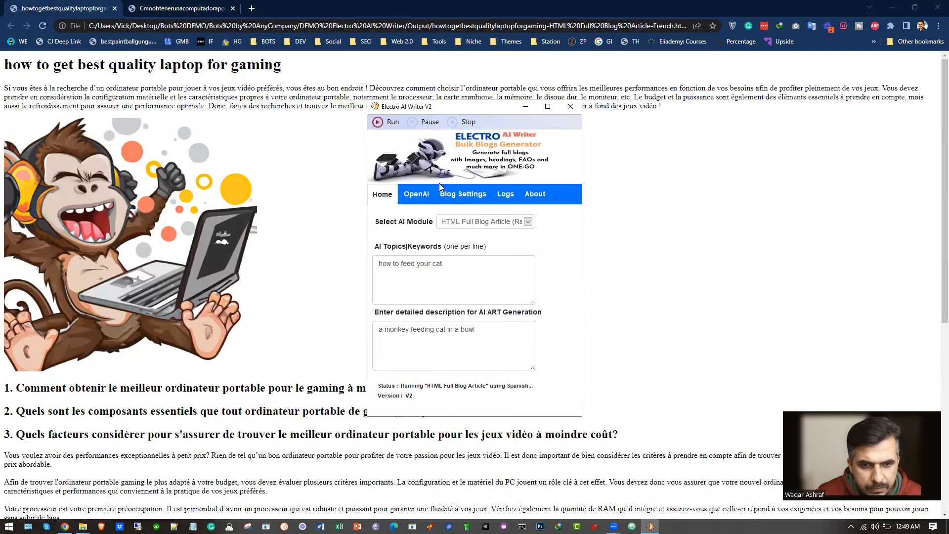
click(458, 194)
click(472, 276)
click(467, 289)
click(472, 295)
click(467, 308)
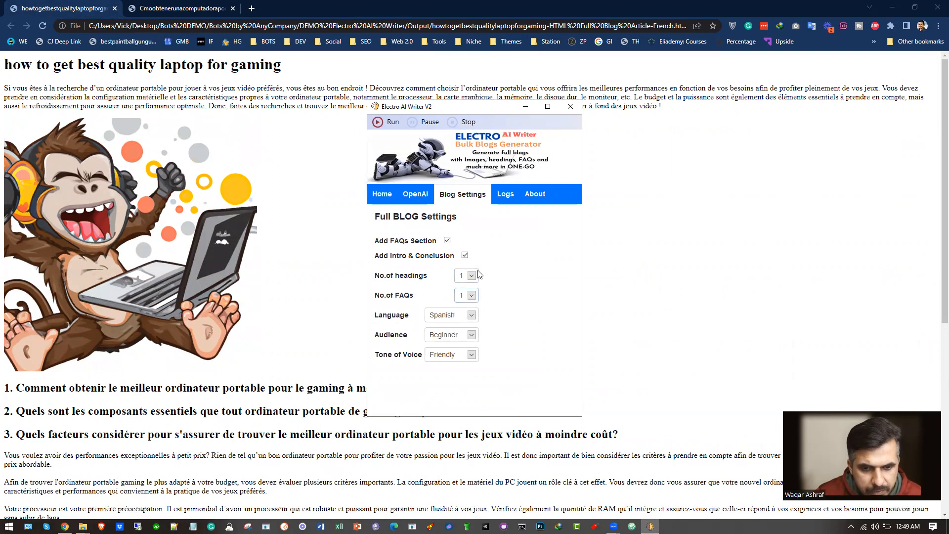
click(384, 197)
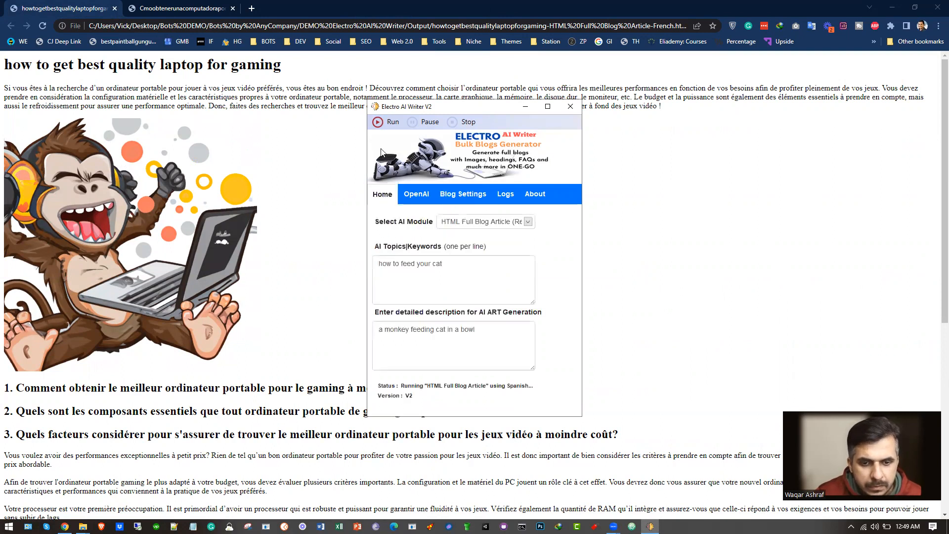
click(384, 125)
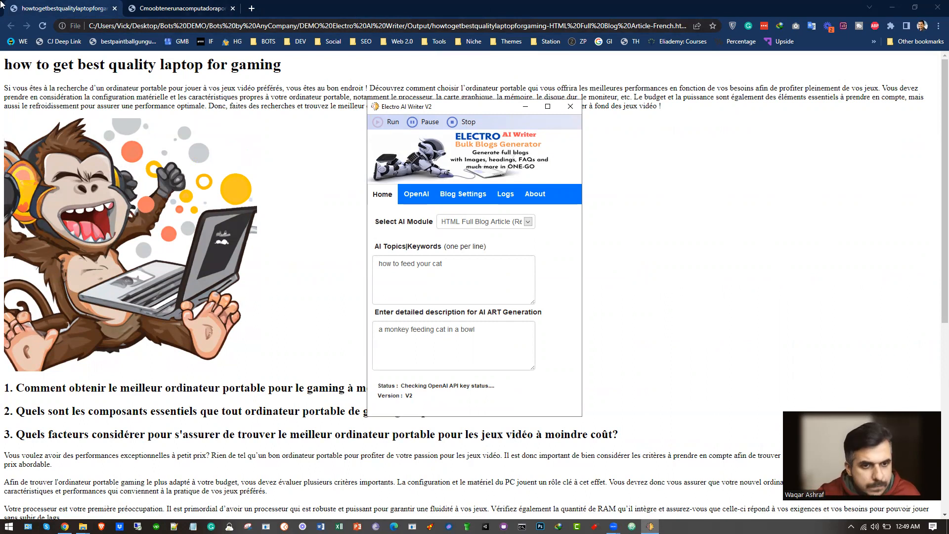
Switch to Chrome and search Google for "translate" in a new tab.
click(158, 9)
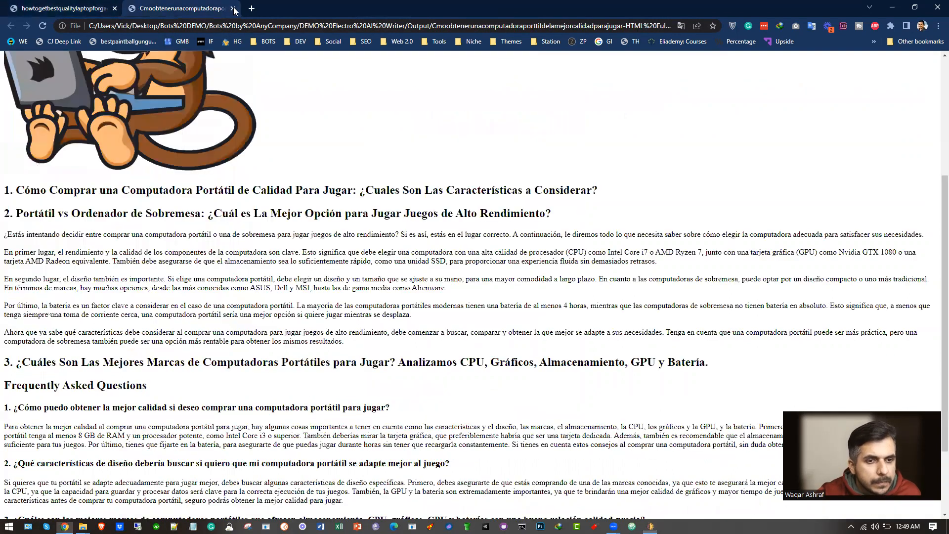
click(253, 9)
text(tra)
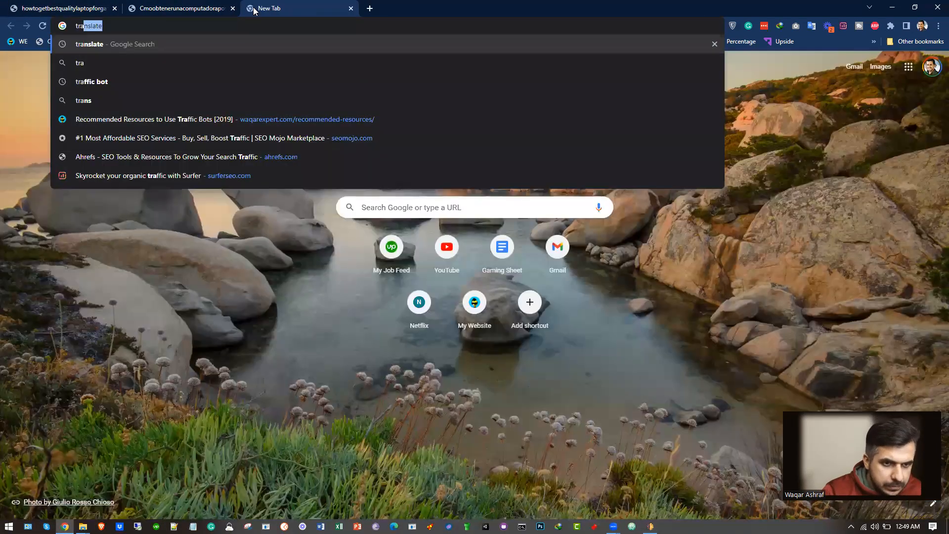
key(Return)
Copy the Spanish article's "Portátil vs Ordenador de Sobremesa" heading with its paragraphs and paste it into Google's translator for English.
click(161, 8)
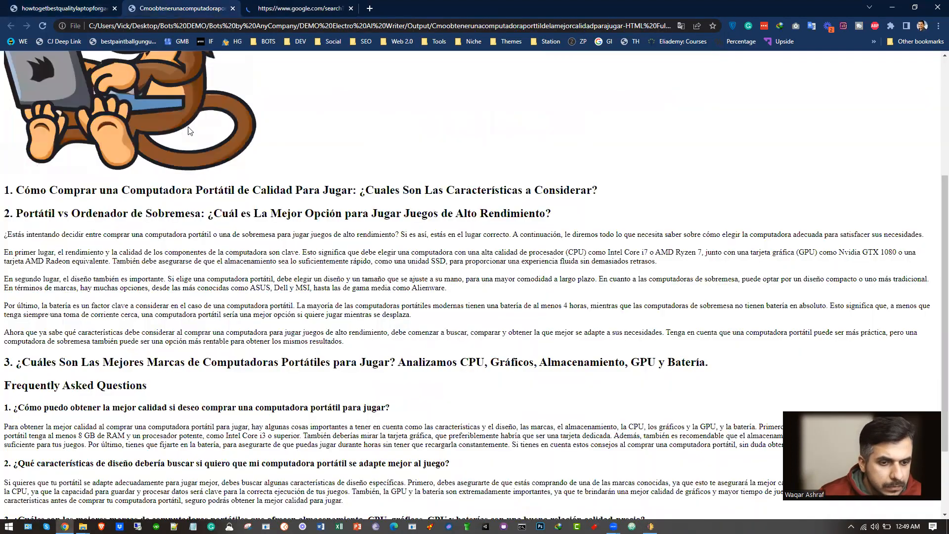
drag(17, 213, 447, 349)
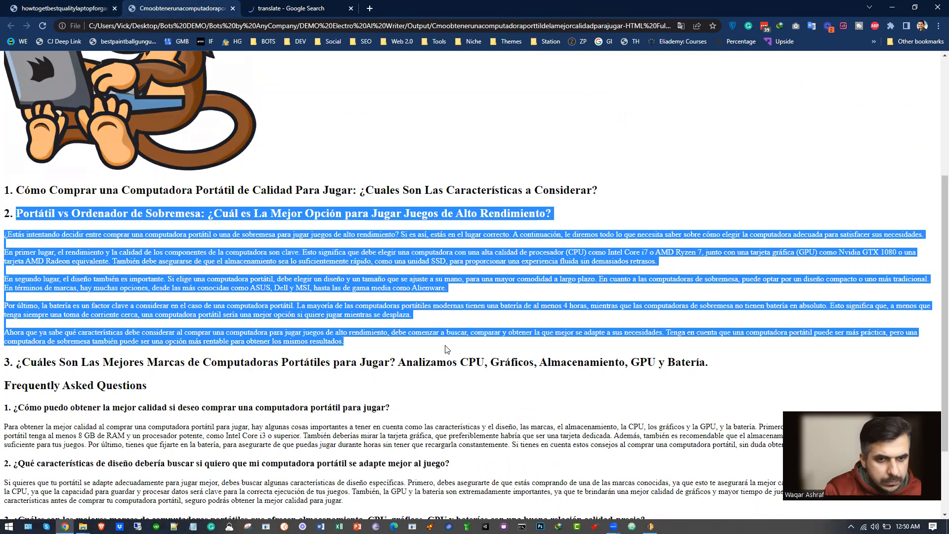
click(339, 6)
right_click(179, 188)
click(209, 256)
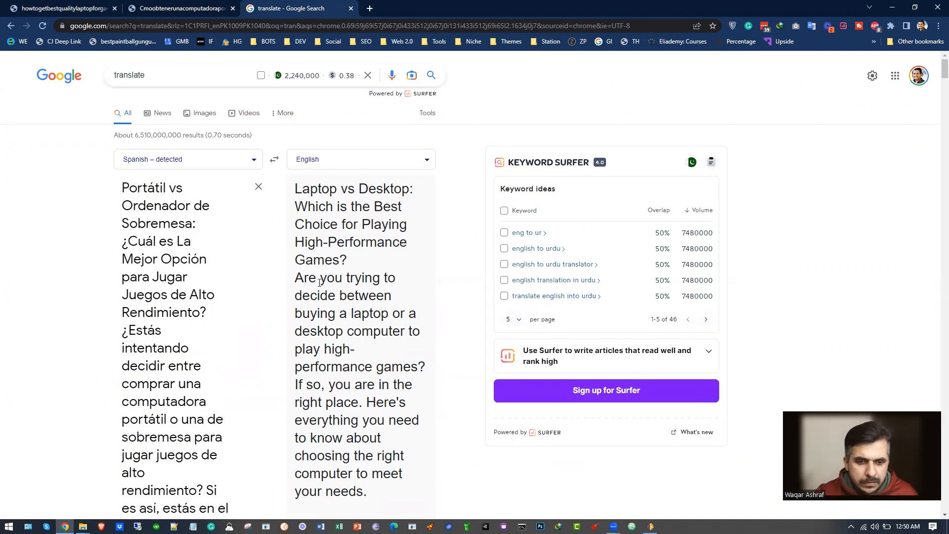
Read through the section's English translation, checking the paragraphs on computer components, design, brands and battery.
scroll(350, 314, down, 6)
scroll(350, 313, down, 3)
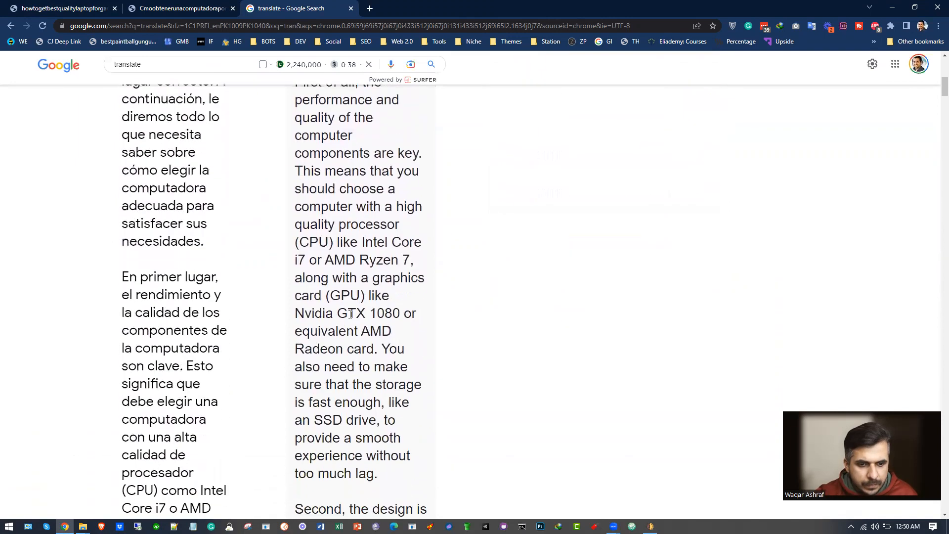
scroll(349, 314, up, 6)
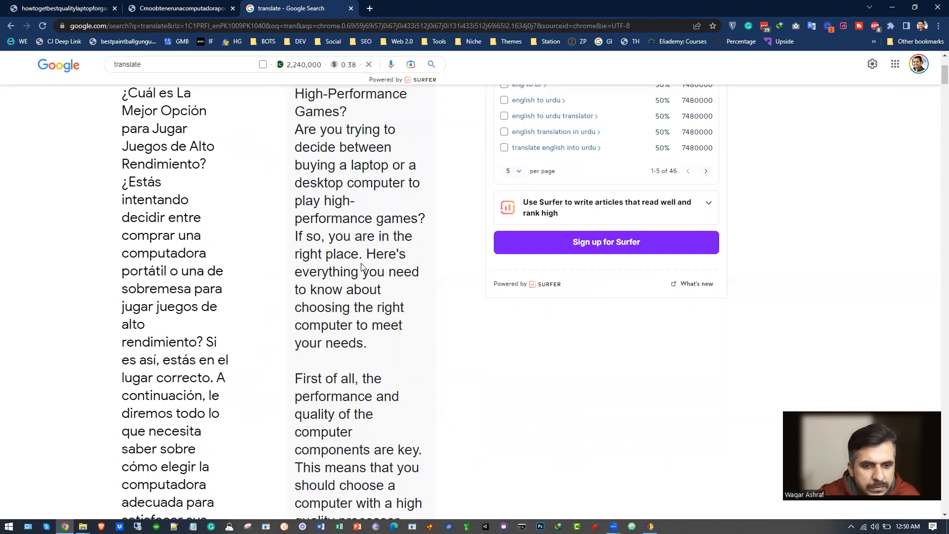
scroll(361, 264, down, 1)
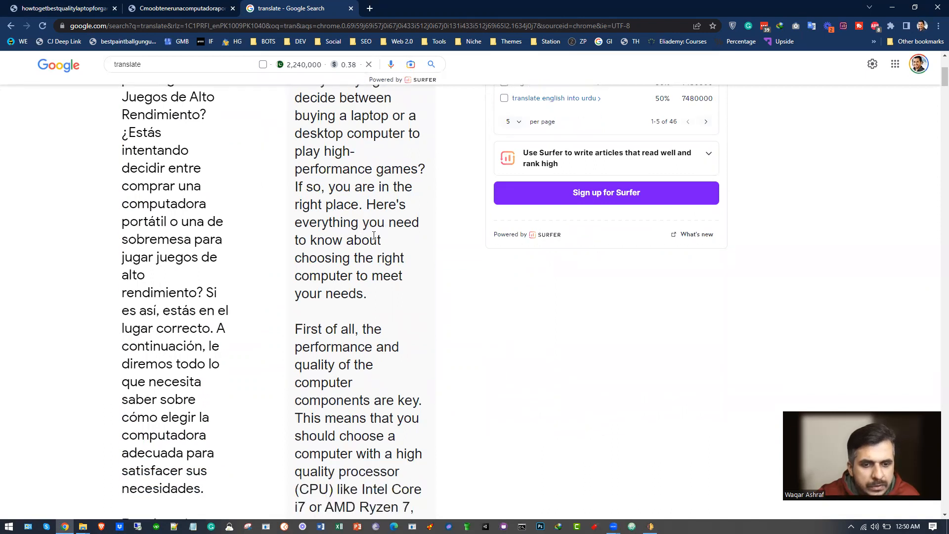
scroll(366, 273, down, 4)
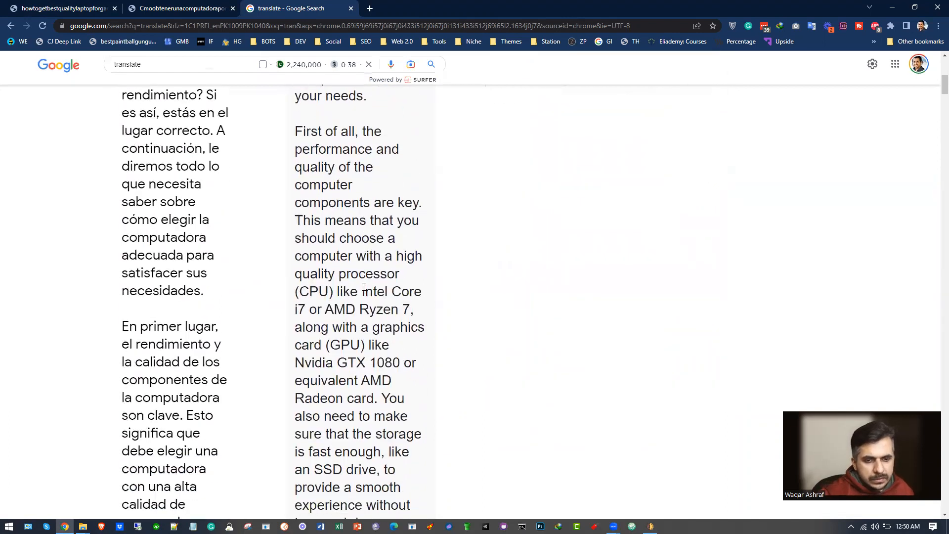
scroll(341, 316, down, 5)
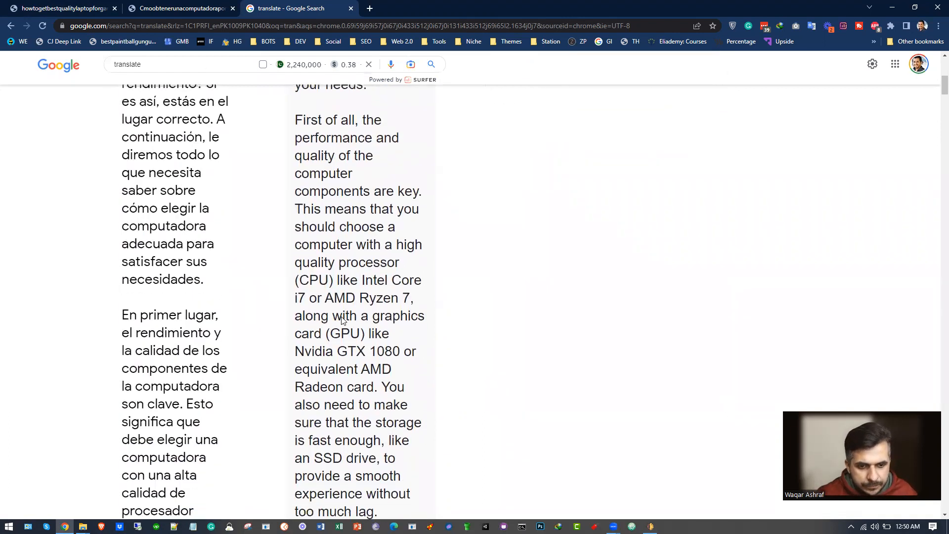
scroll(341, 317, down, 7)
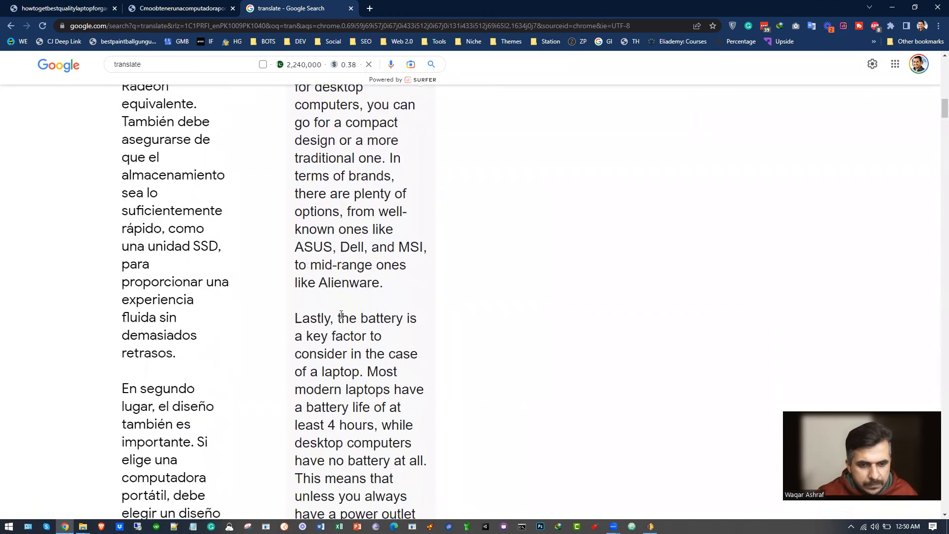
scroll(343, 287, down, 2)
scroll(363, 218, up, 7)
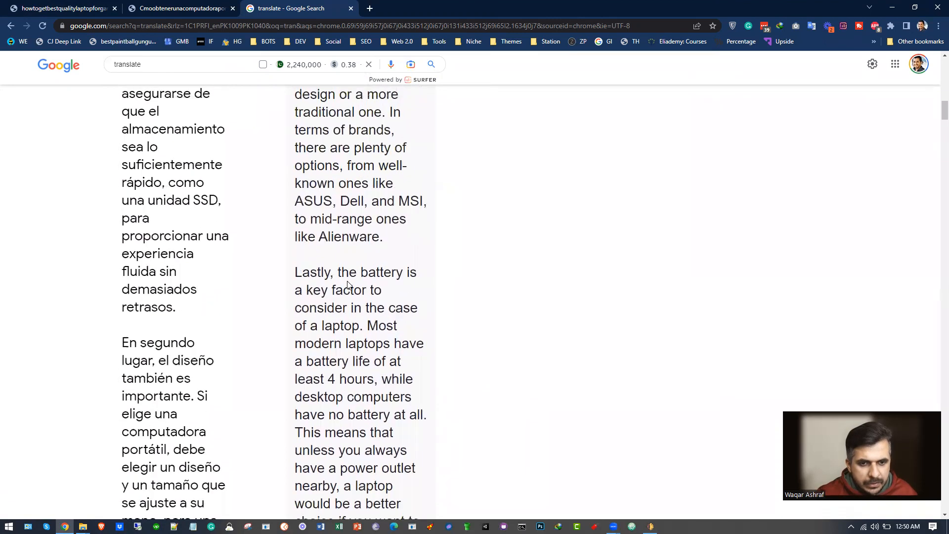
drag(371, 211, 387, 319)
scroll(361, 367, down, 1)
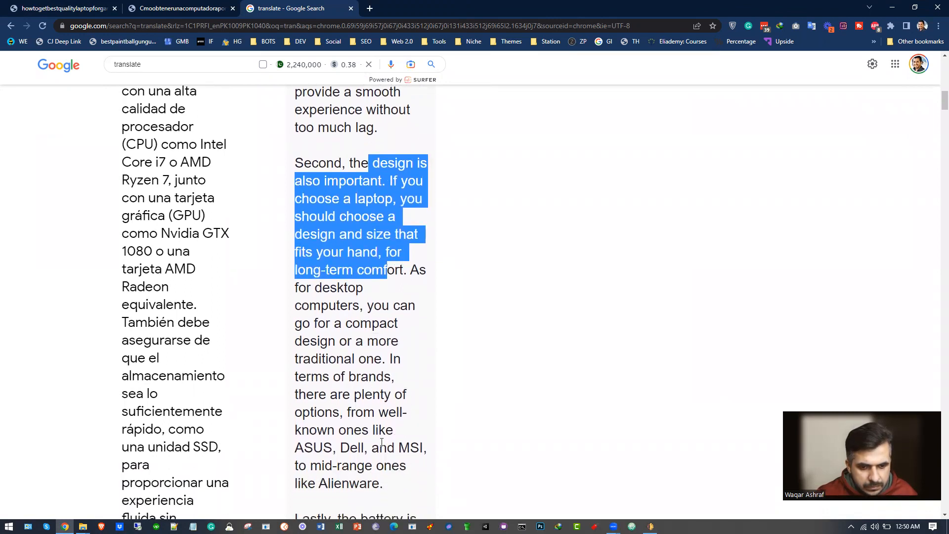
scroll(341, 297, up, 7)
scroll(343, 271, up, 1)
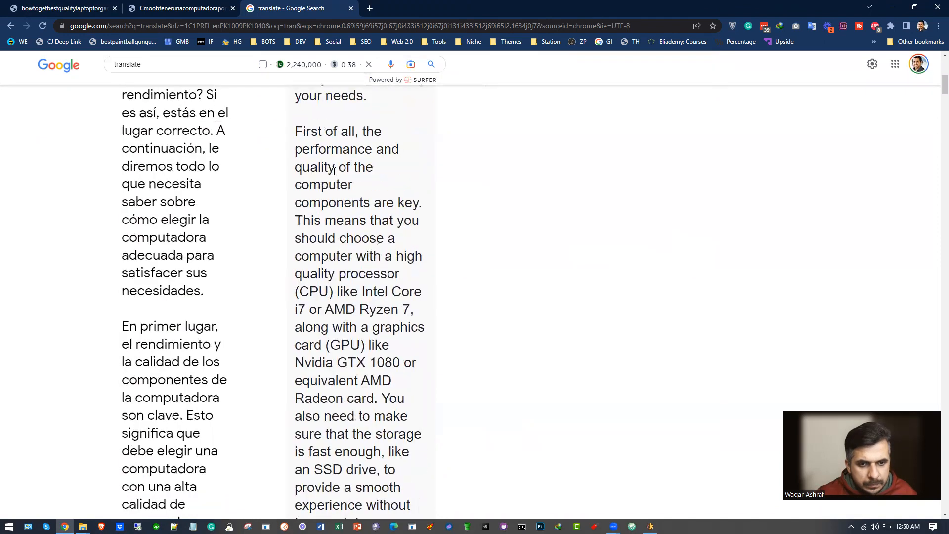
drag(346, 274, 364, 291)
scroll(366, 290, down, 5)
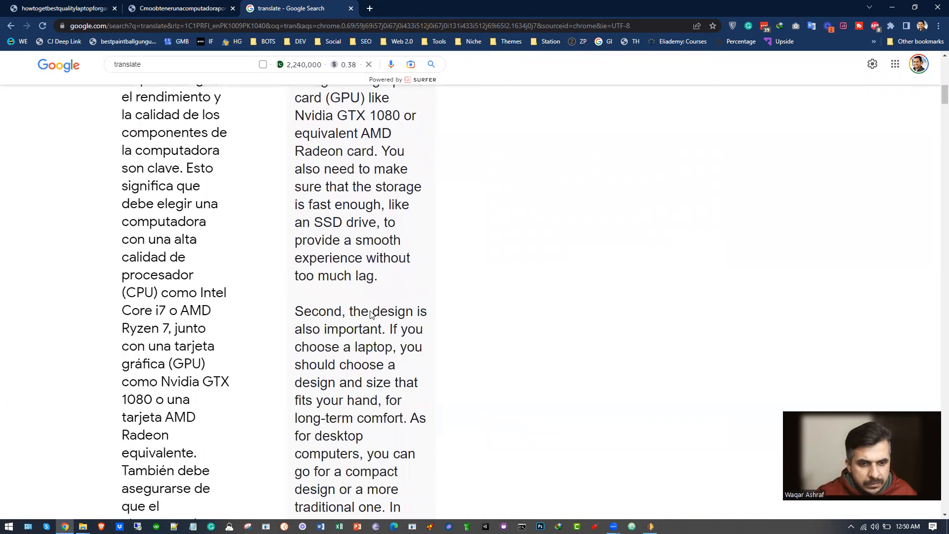
scroll(368, 289, up, 4)
scroll(355, 237, down, 13)
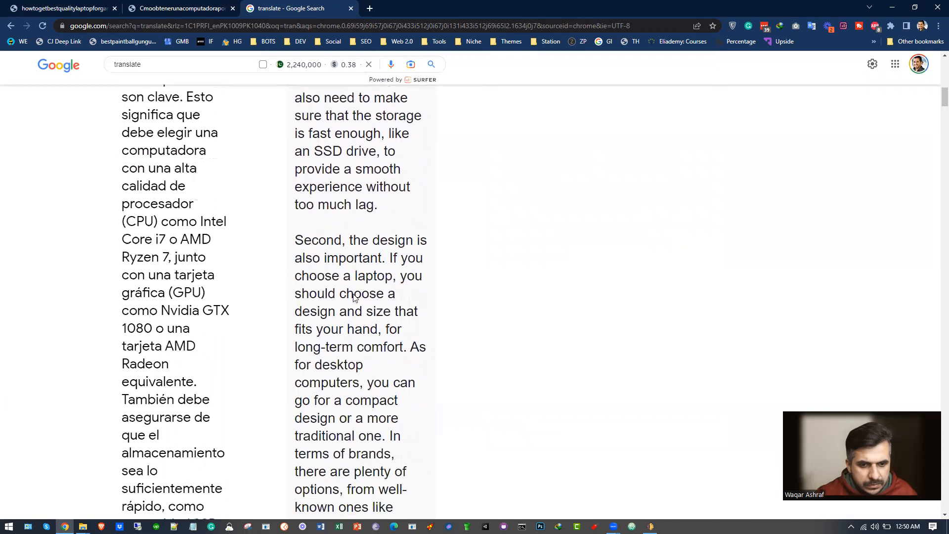
scroll(357, 304, down, 8)
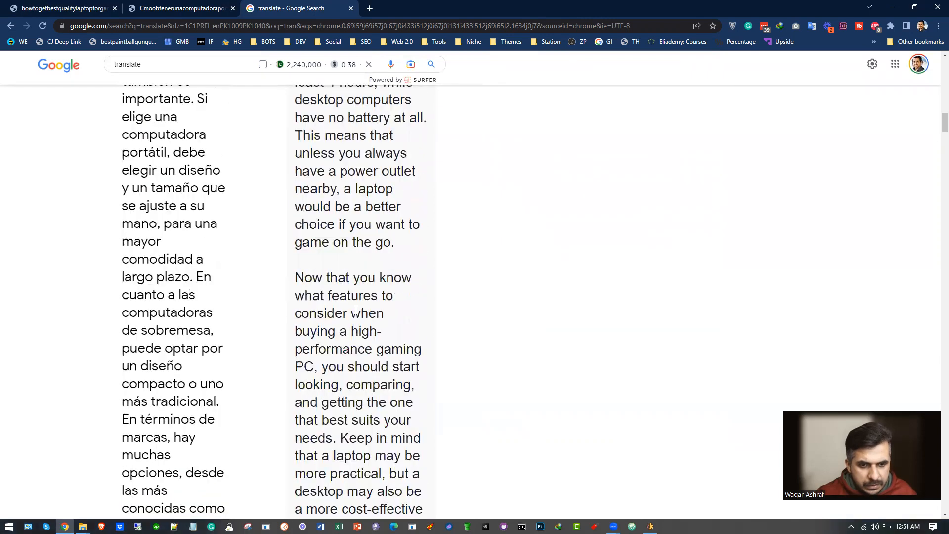
scroll(358, 198, up, 5)
scroll(360, 212, down, 3)
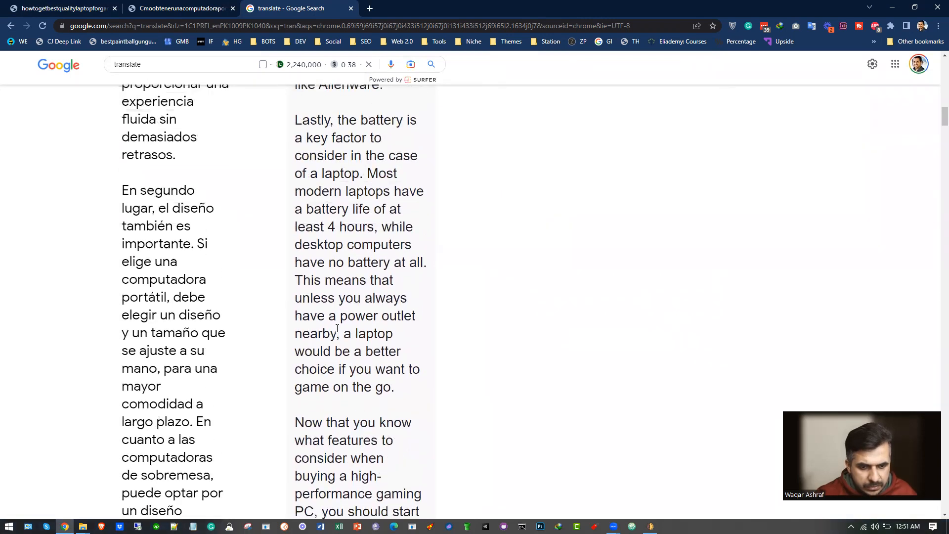
Read the end of the English translation, covering the battery paragraph and the closing advice on choosing a gaming PC.
scroll(366, 264, up, 2)
scroll(365, 265, down, 4)
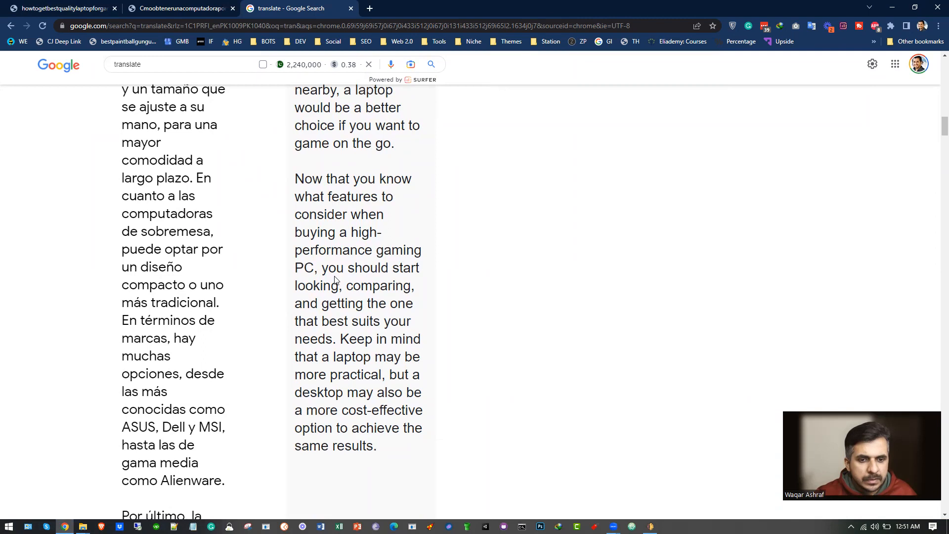
scroll(297, 370, down, 4)
scroll(303, 218, down, 4)
scroll(302, 218, up, 4)
Close the two laptop article tabs and minimize the browser to return to Electro AI Writer.
click(148, 8)
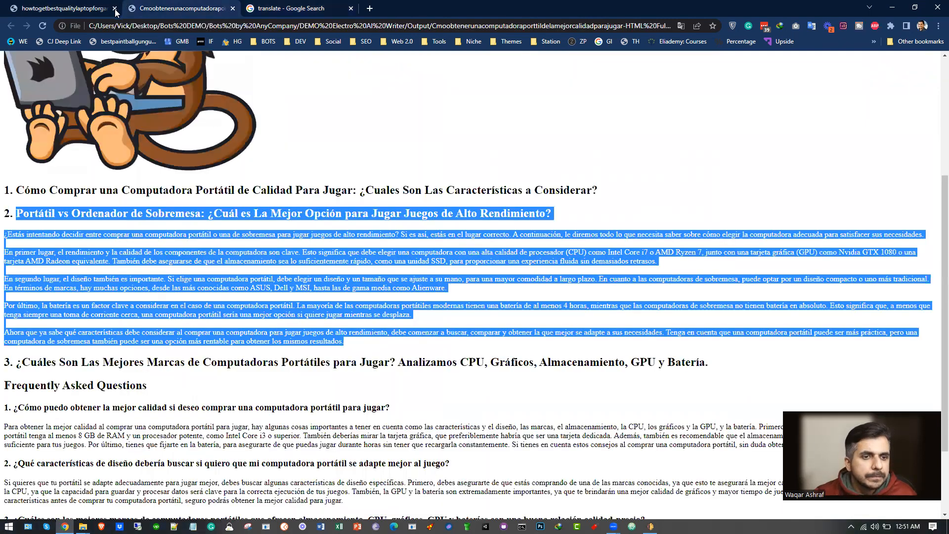
click(115, 9)
click(115, 9)
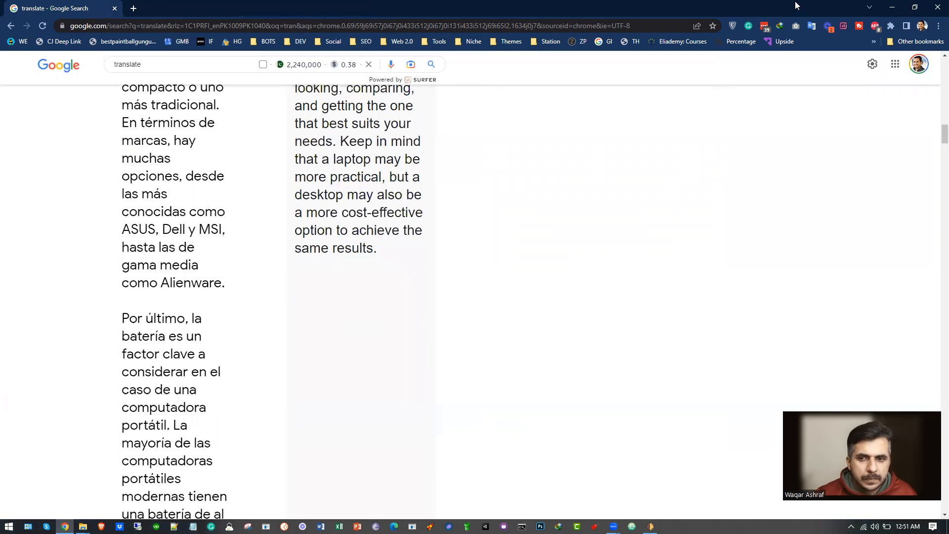
click(892, 8)
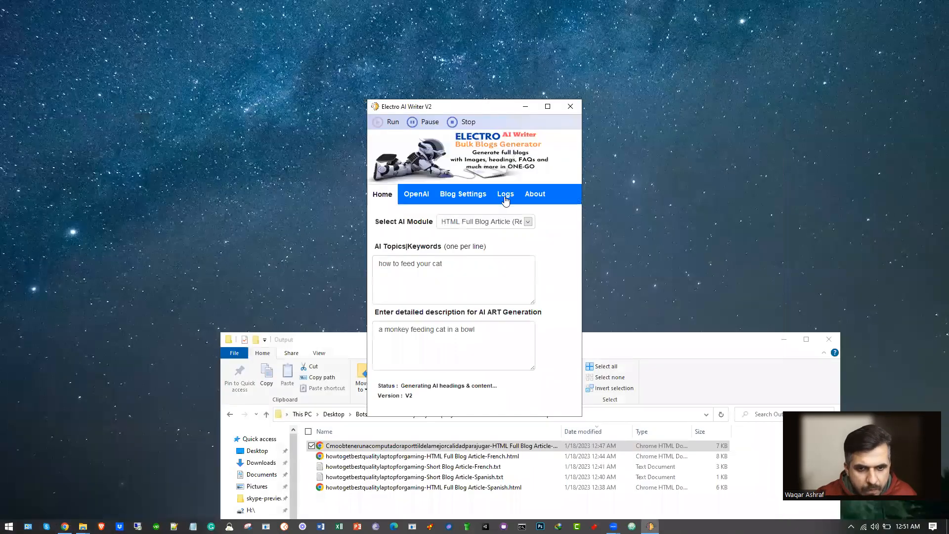
Check the running cat article's generation logs and its full blog settings, including the language.
click(504, 197)
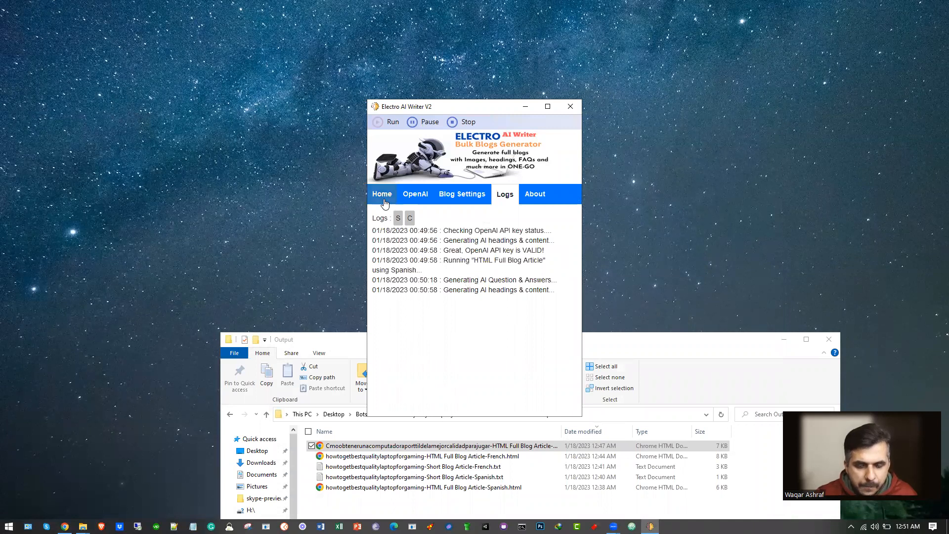
click(455, 197)
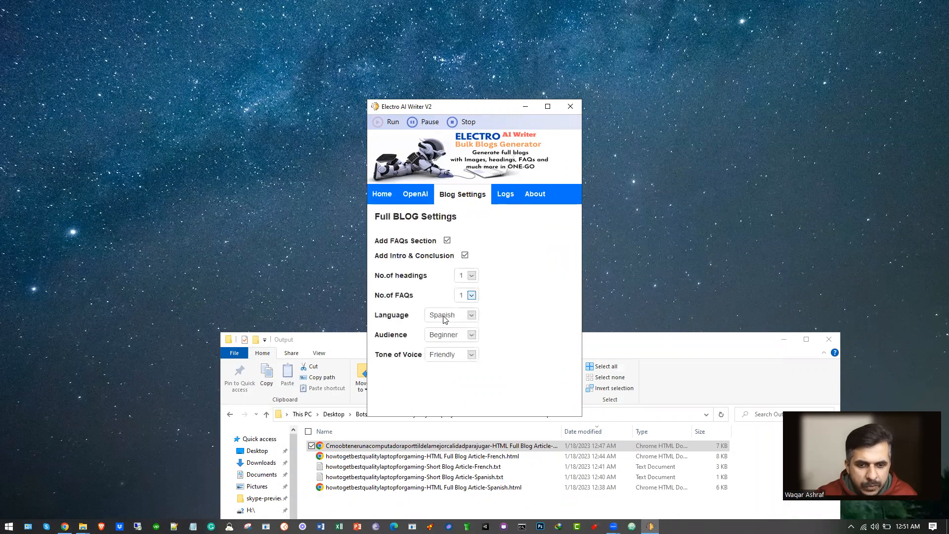
click(384, 195)
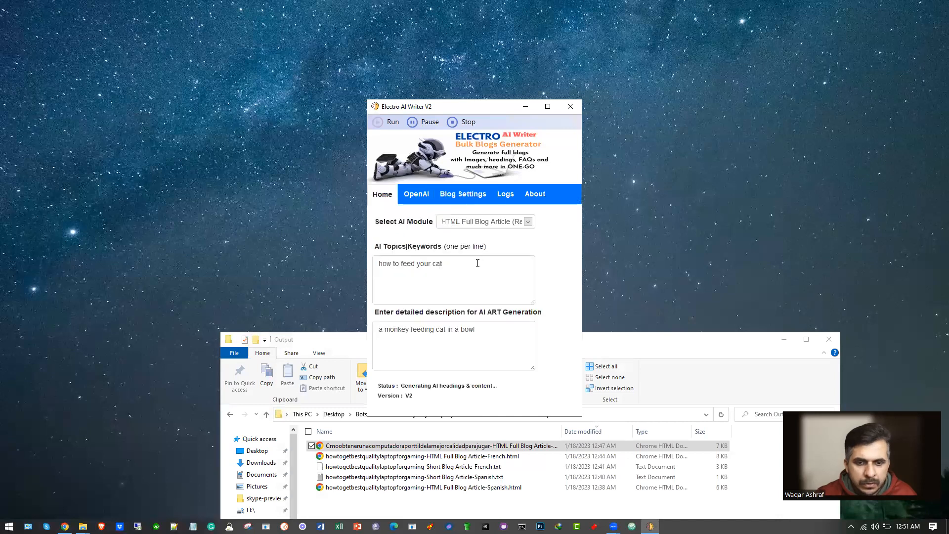
Browse the available AI modules, from keyword and article generators to text, SEO and marketing helpers.
click(492, 222)
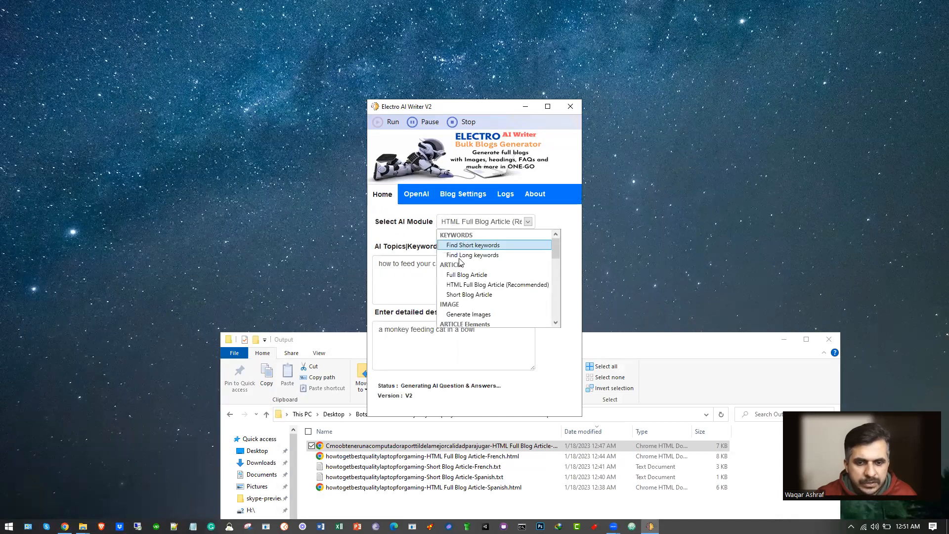
scroll(478, 253, down, 1)
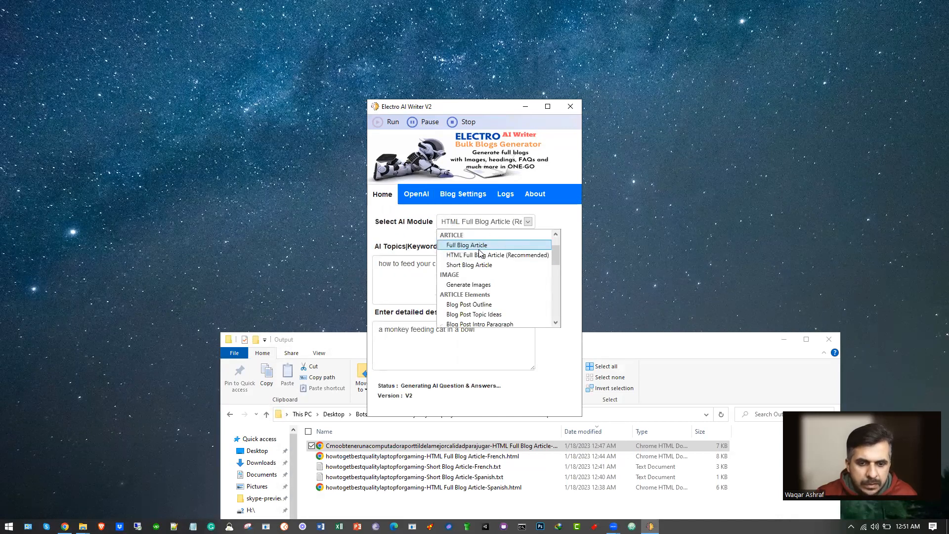
scroll(490, 262, down, 2)
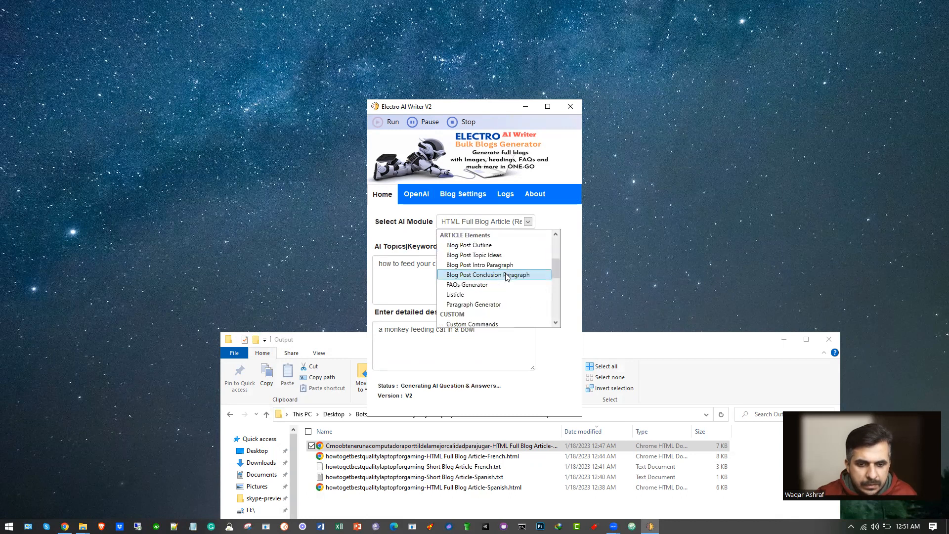
scroll(489, 276, down, 1)
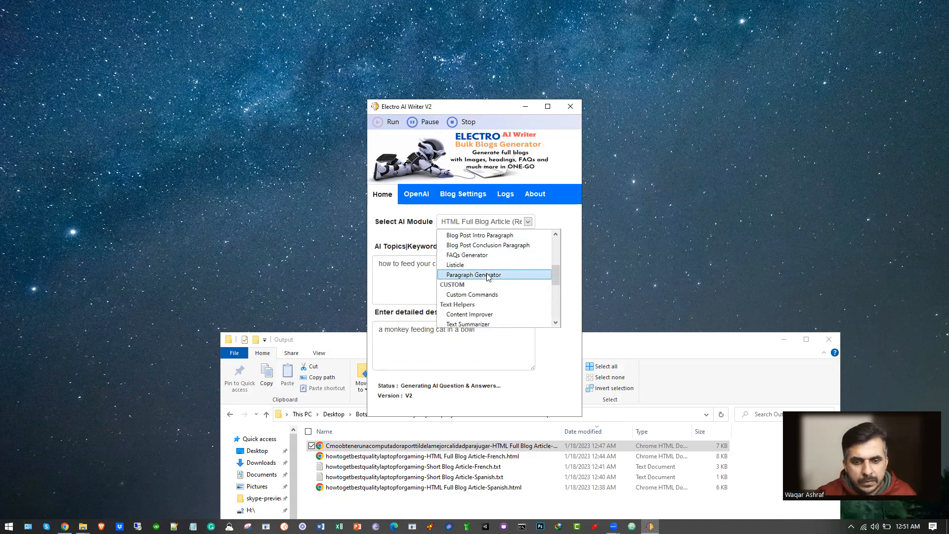
scroll(486, 280, up, 1)
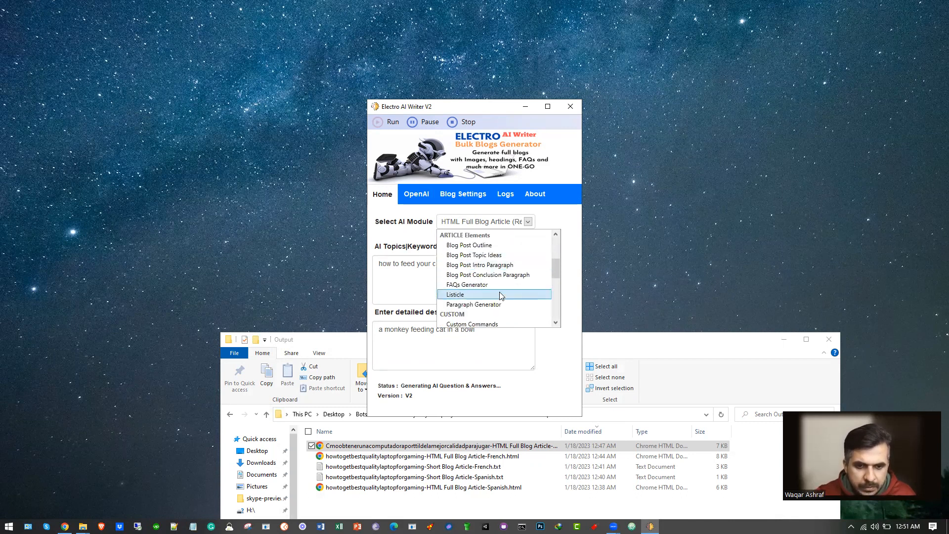
scroll(485, 270, up, 3)
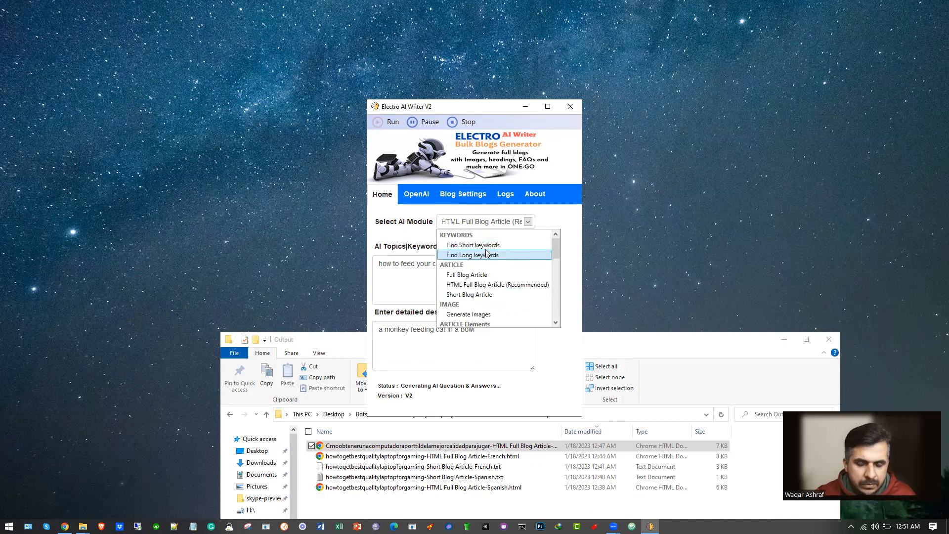
scroll(494, 262, down, 4)
scroll(503, 268, down, 2)
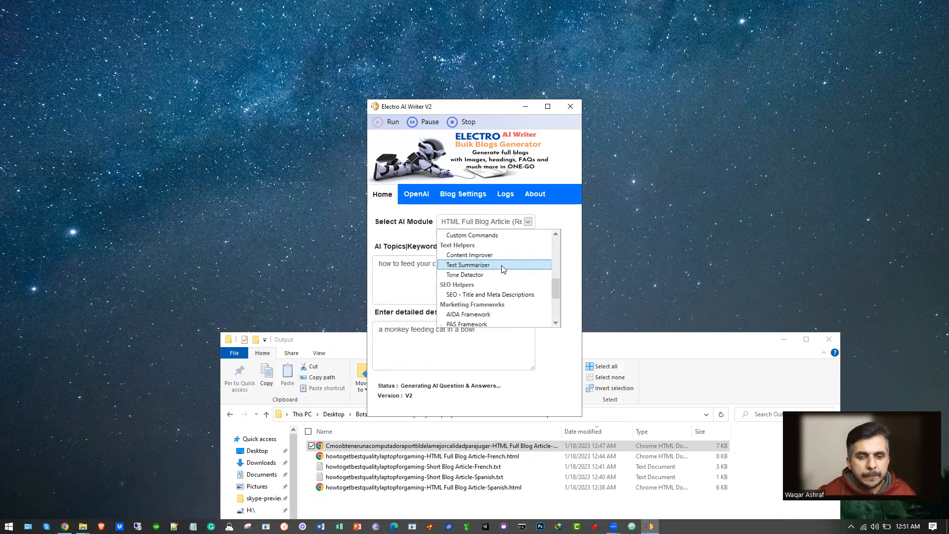
scroll(503, 268, down, 1)
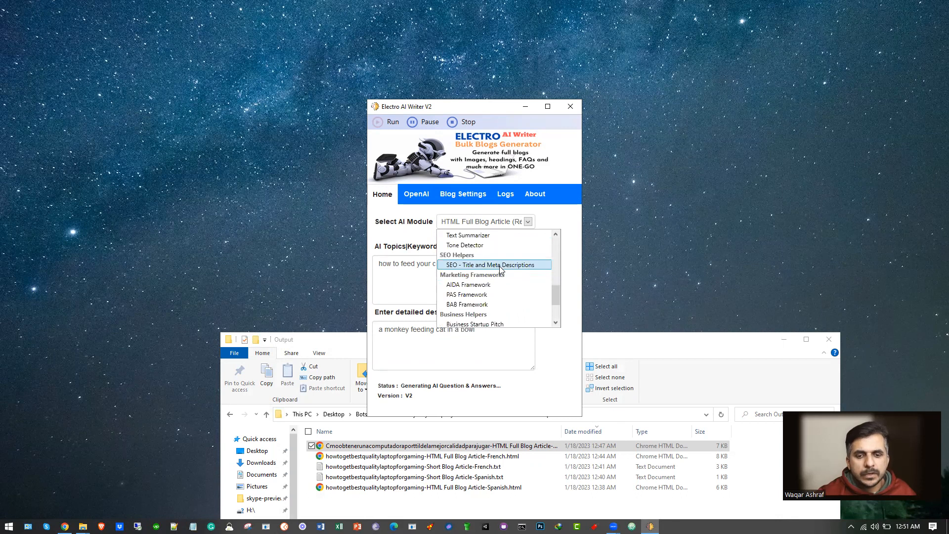
scroll(498, 262, up, 7)
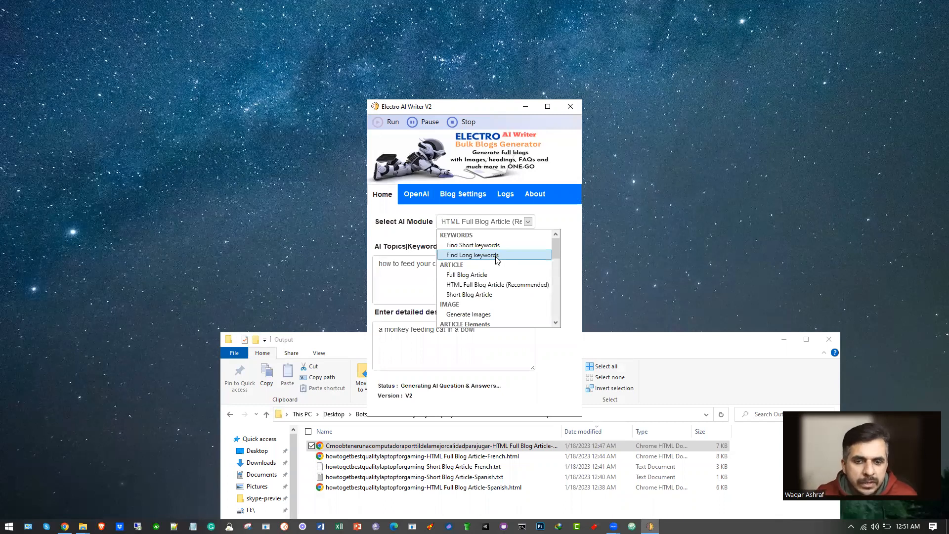
Set the AI module to Find Long keywords.
click(429, 274)
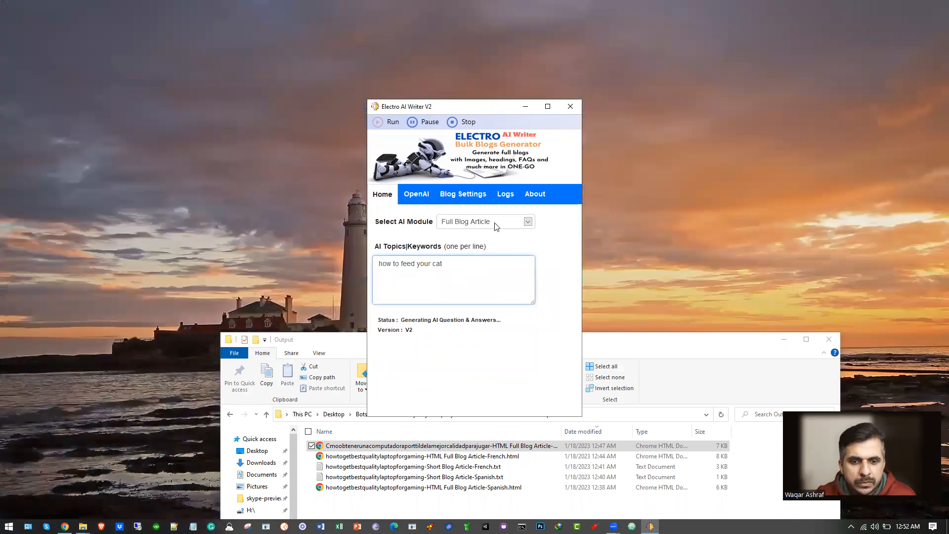
click(496, 224)
click(492, 255)
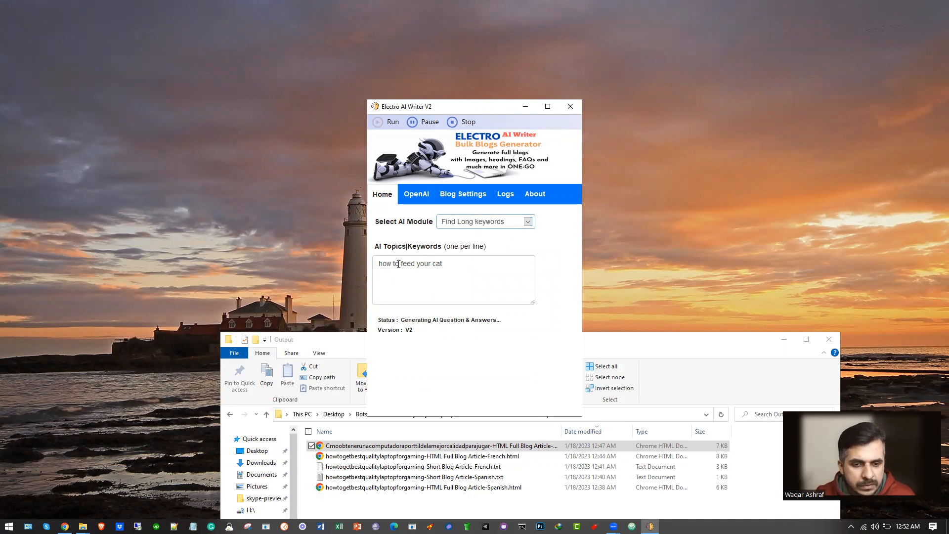
click(471, 261)
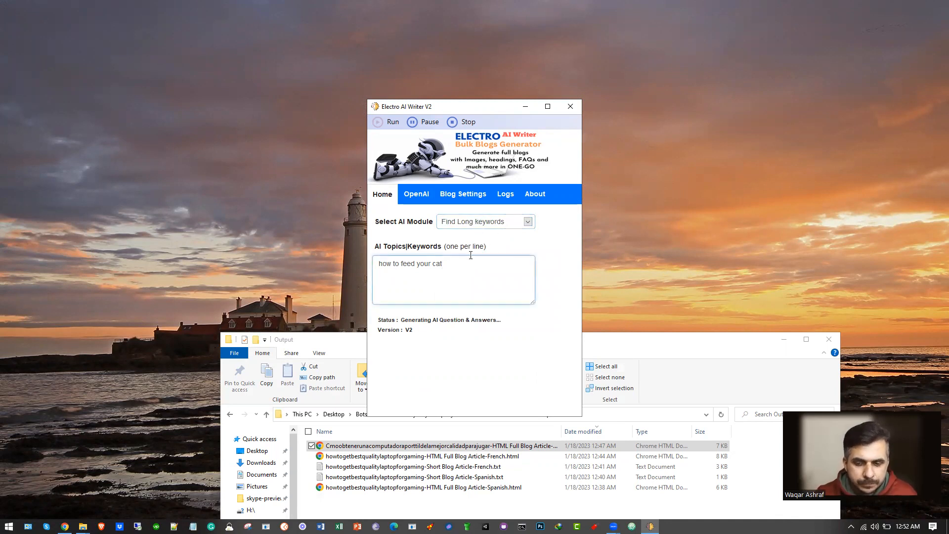
right_click(406, 246)
click(429, 280)
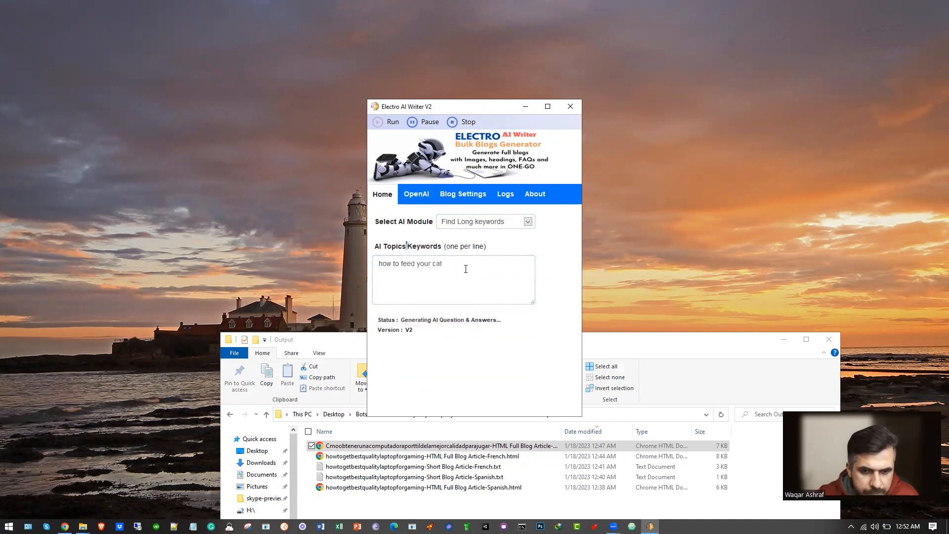
right_click(465, 267)
click(534, 270)
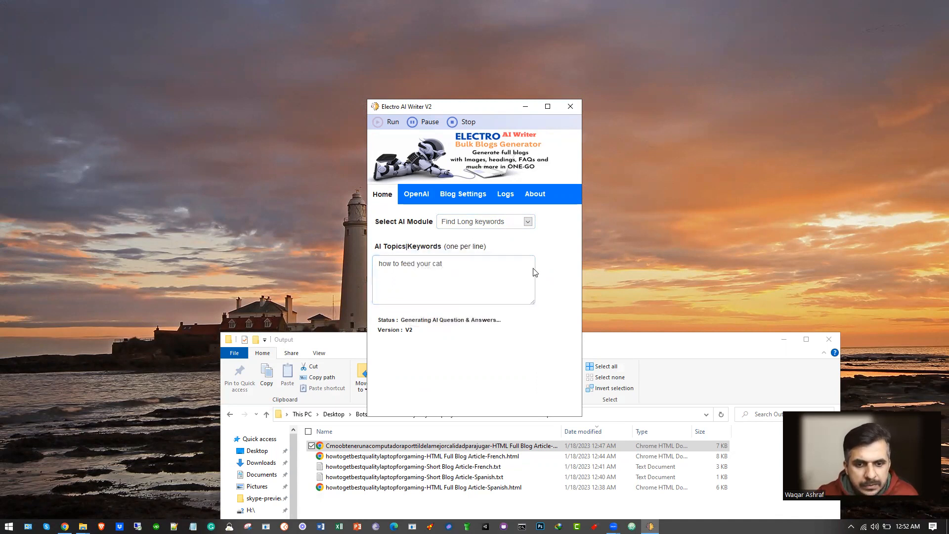
Switch to the Output folder and refresh it to check for the new cat article file.
click(638, 355)
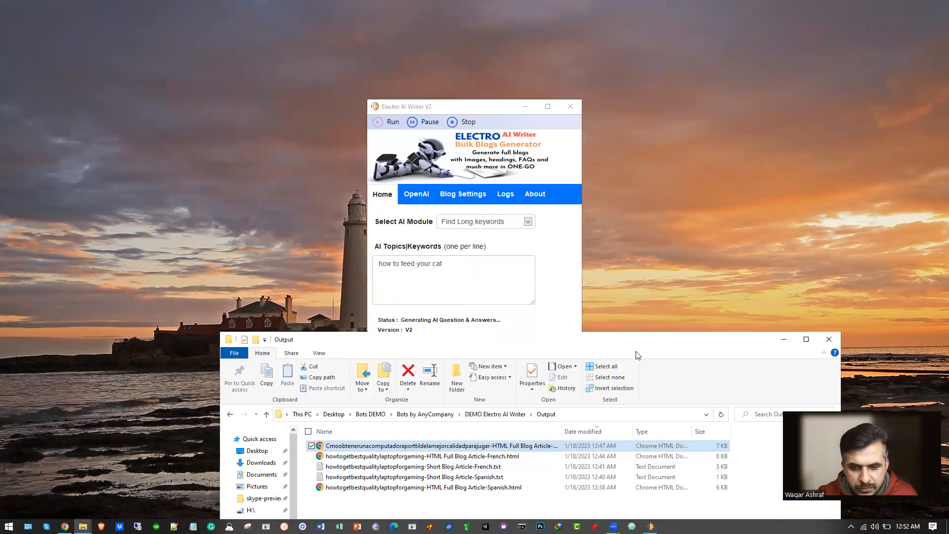
drag(392, 503, 353, 451)
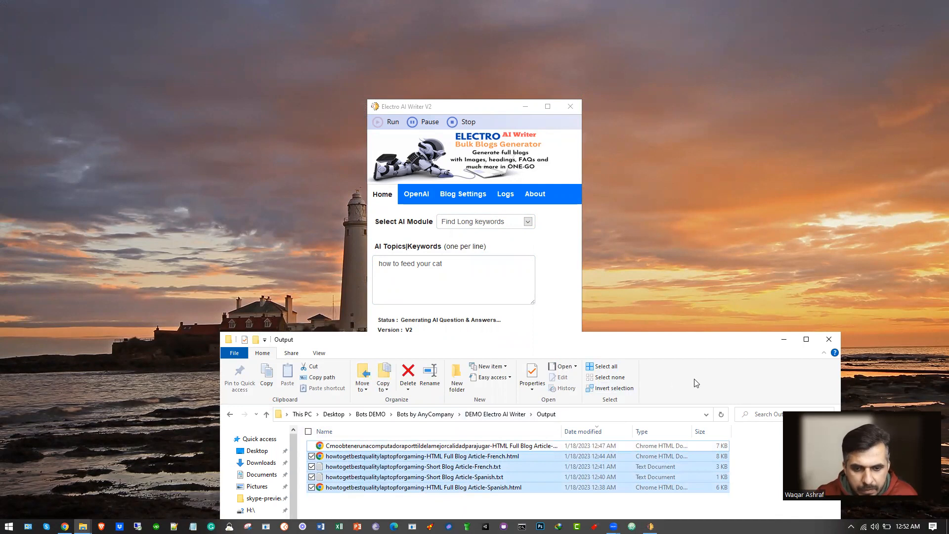
click(720, 414)
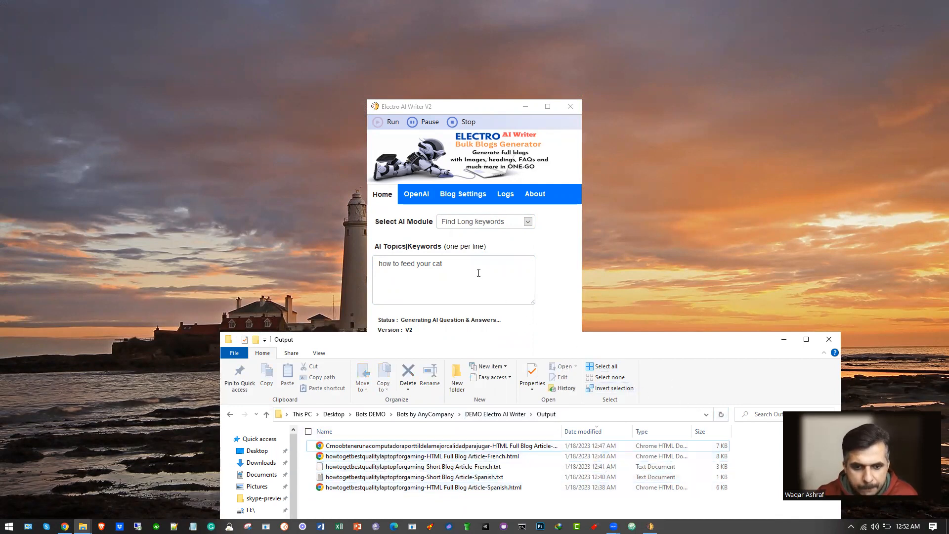
Return to Electro AI Writer and monitor the logs until the cat article is generated, also reviewing the blog settings.
click(559, 274)
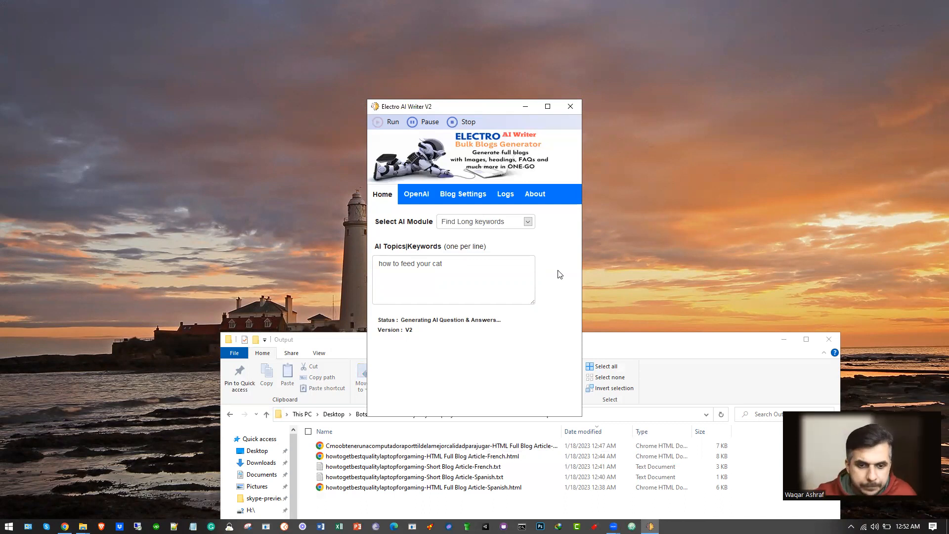
click(496, 195)
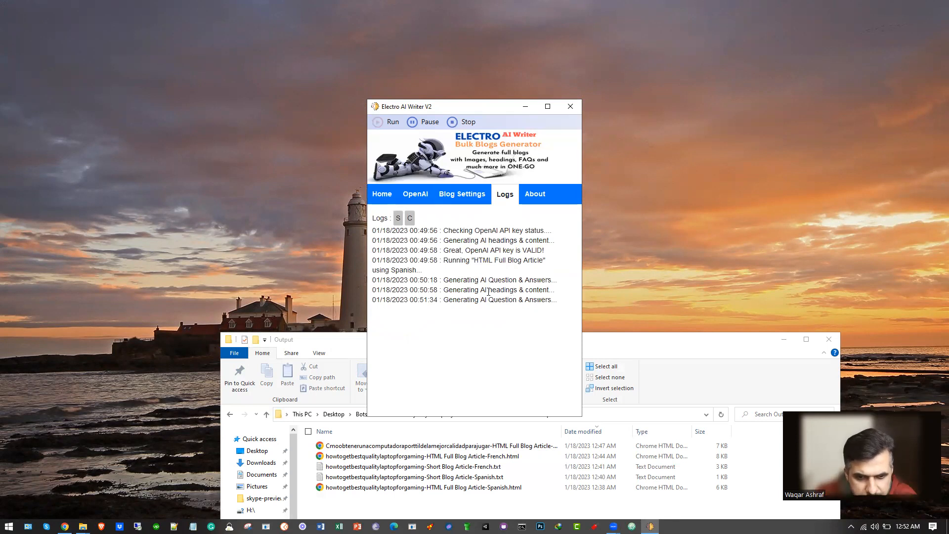
click(442, 196)
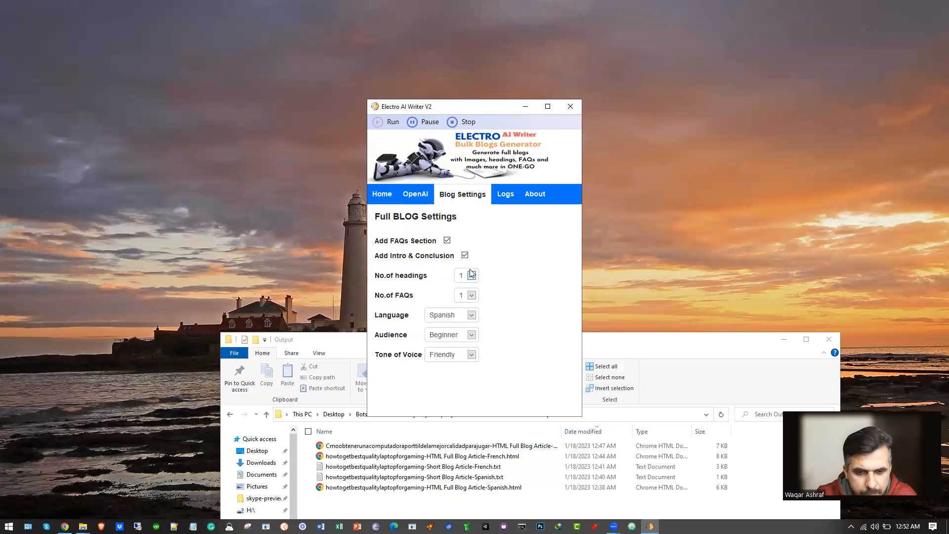
click(386, 196)
click(505, 194)
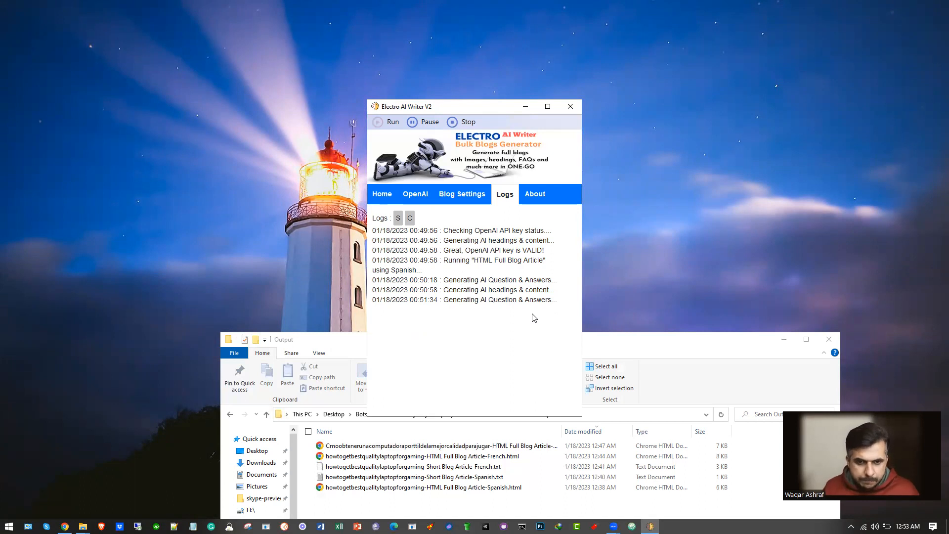
click(385, 197)
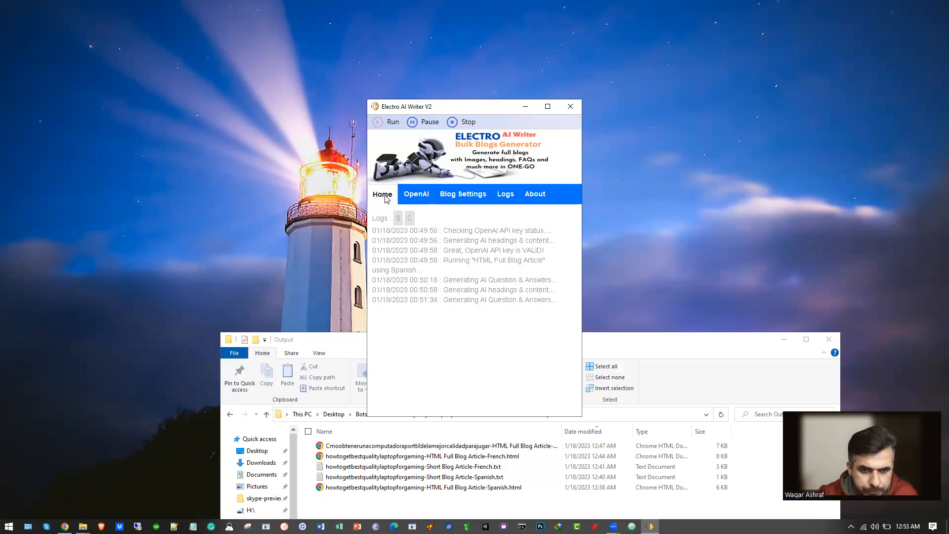
click(514, 202)
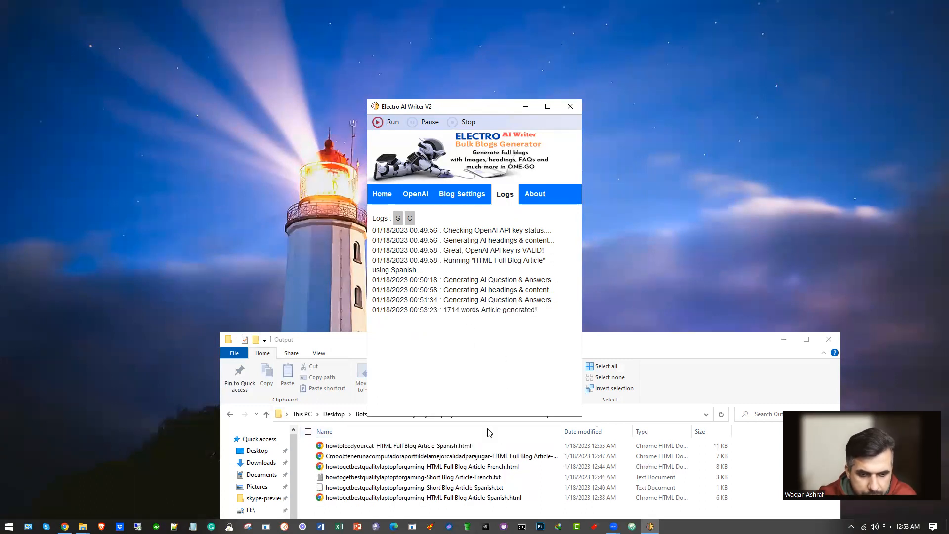
Open howtofeedyourcat-HTML Full Blog Article-Spanish.html from the Output folder and skim its image, FAQs, headings and conclusion.
double_click(432, 446)
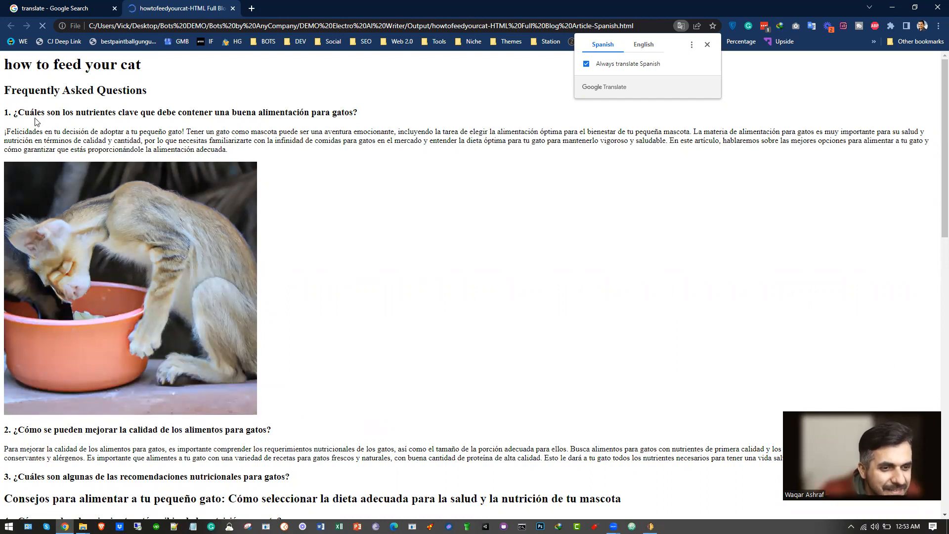
scroll(116, 147, down, 1)
scroll(116, 147, down, 9)
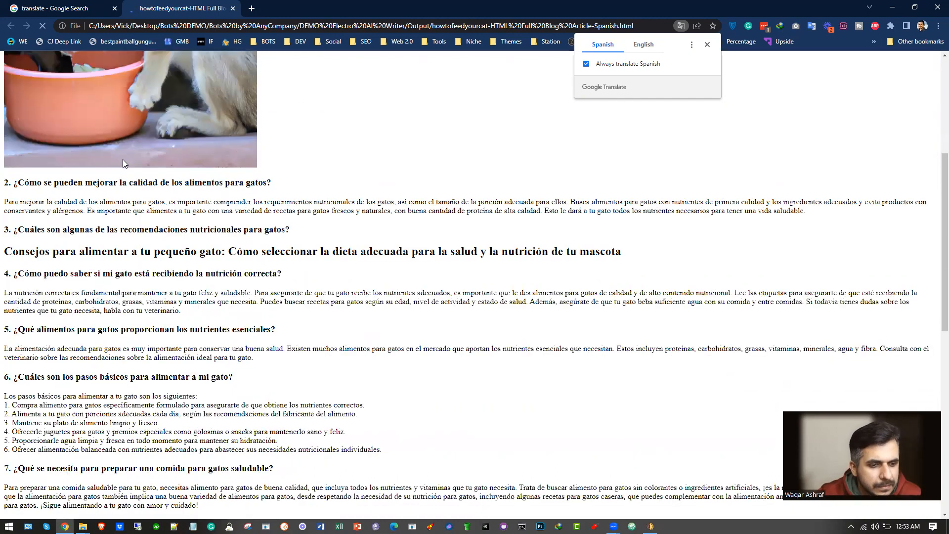
scroll(128, 176, down, 4)
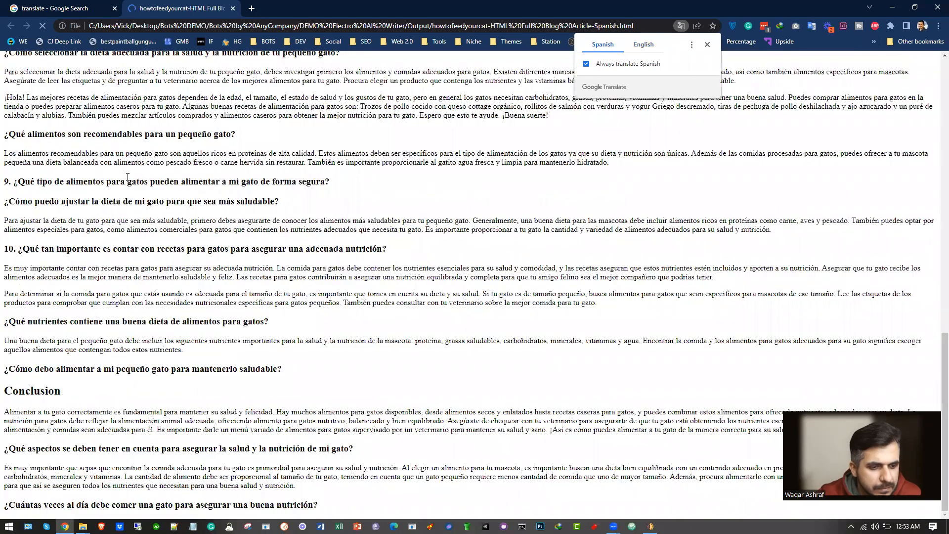
scroll(128, 177, up, 4)
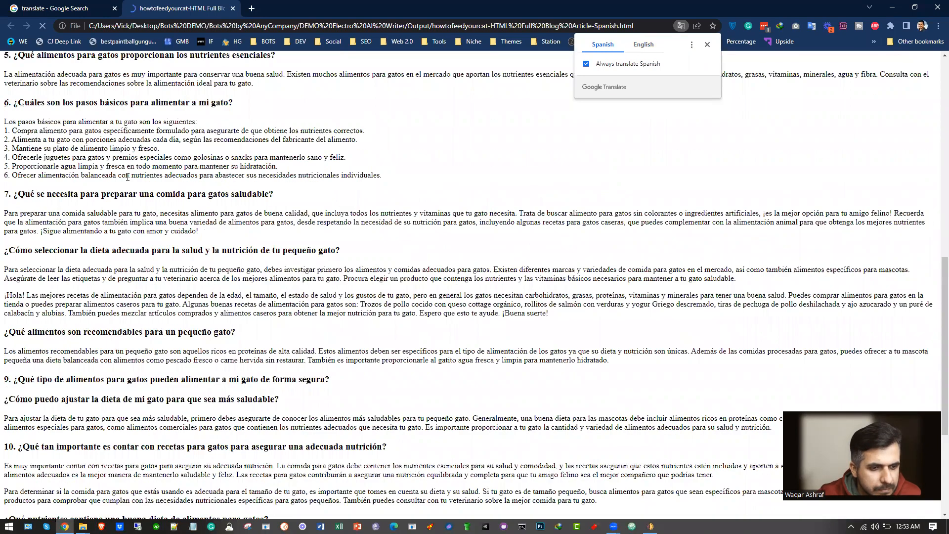
scroll(127, 177, up, 3)
scroll(127, 176, up, 6)
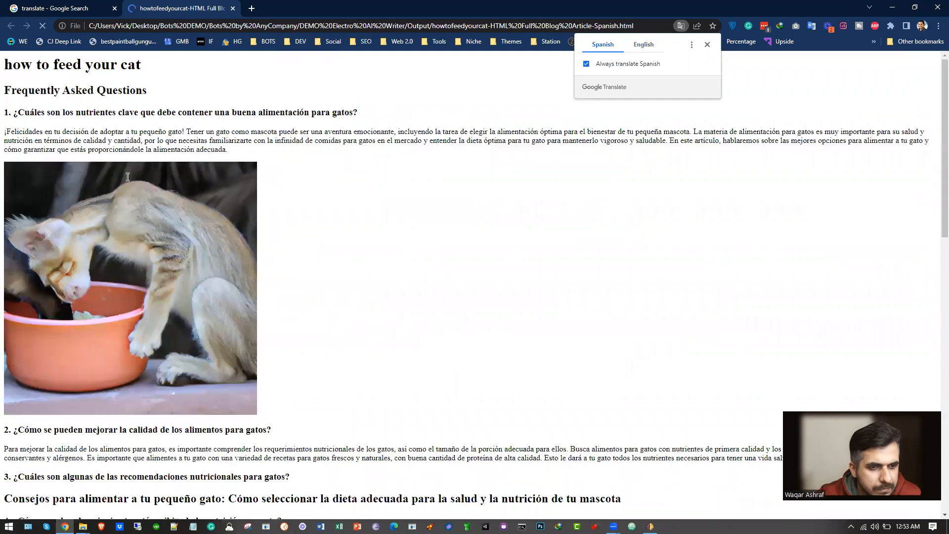
Translate the Spanish cat-feeding article into English and skim its FAQs, headings and conclusion.
click(649, 45)
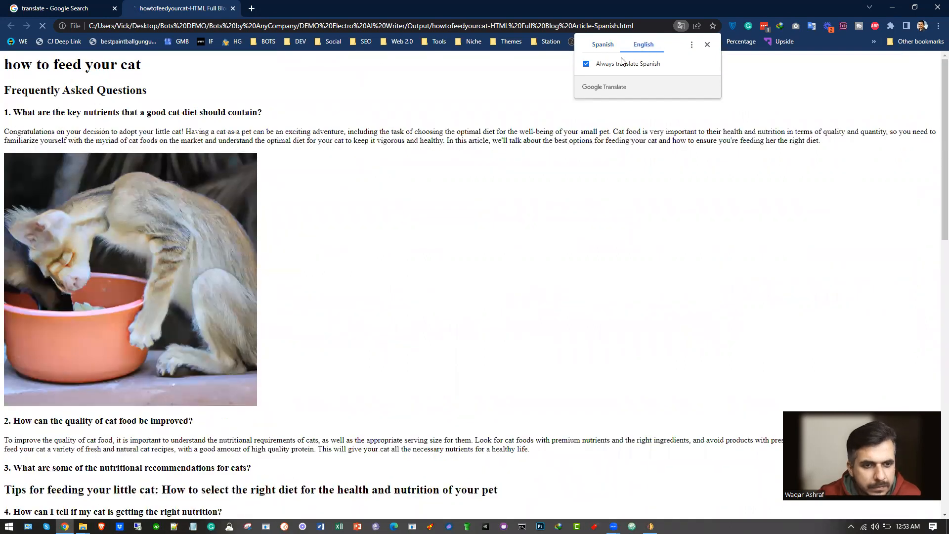
scroll(318, 161, down, 3)
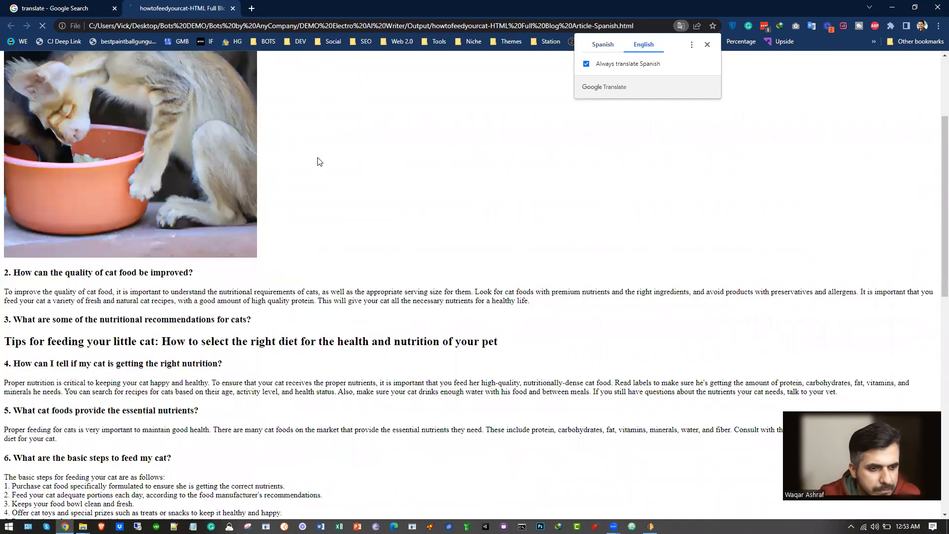
scroll(318, 161, down, 4)
scroll(318, 162, down, 4)
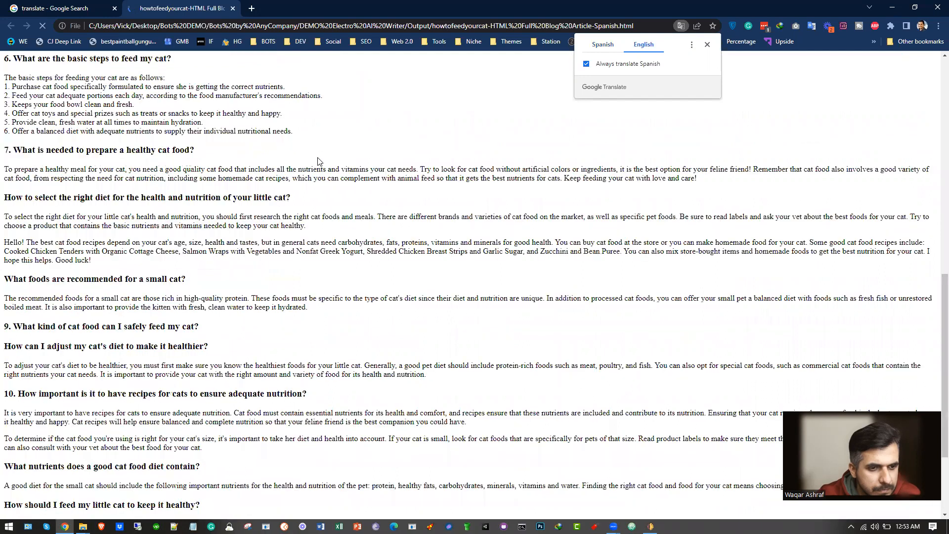
scroll(267, 300, up, 9)
scroll(262, 301, up, 2)
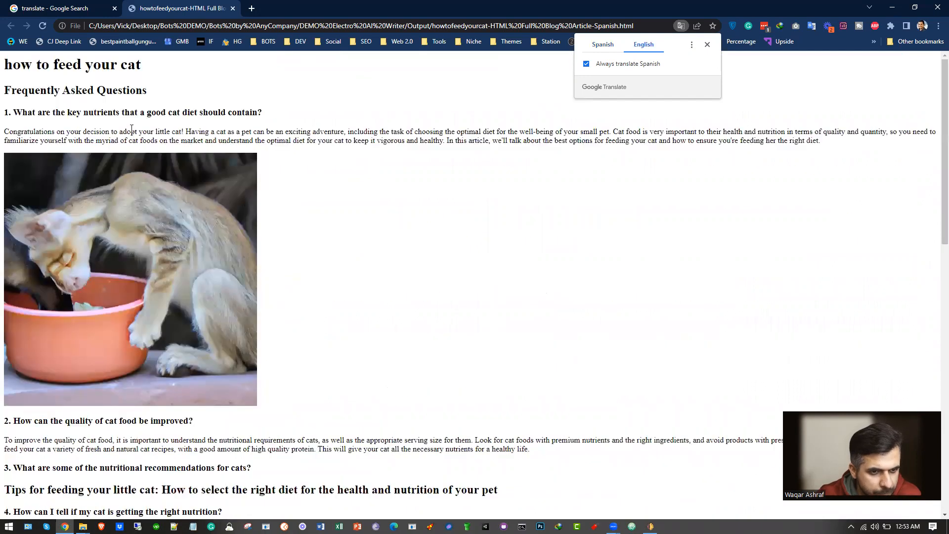
scroll(172, 242, down, 4)
scroll(172, 242, down, 5)
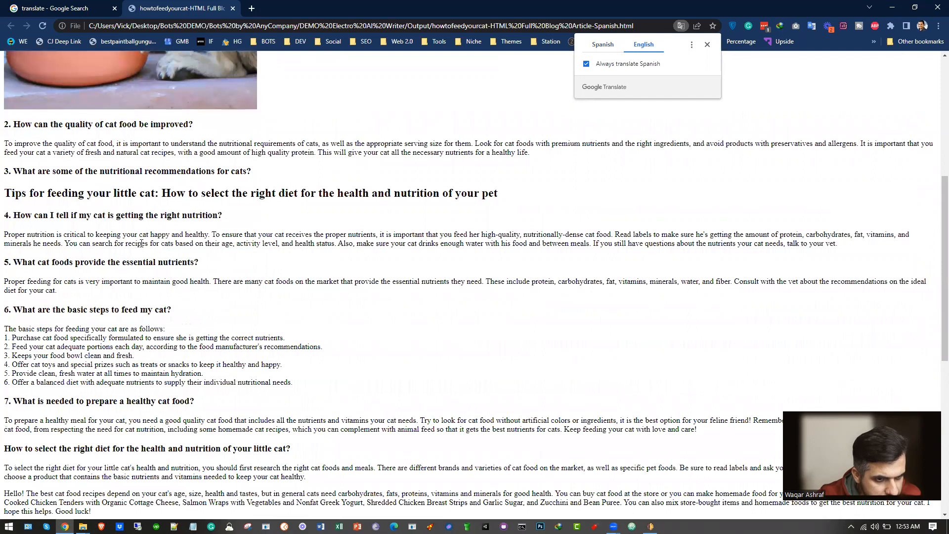
scroll(255, 255, down, 8)
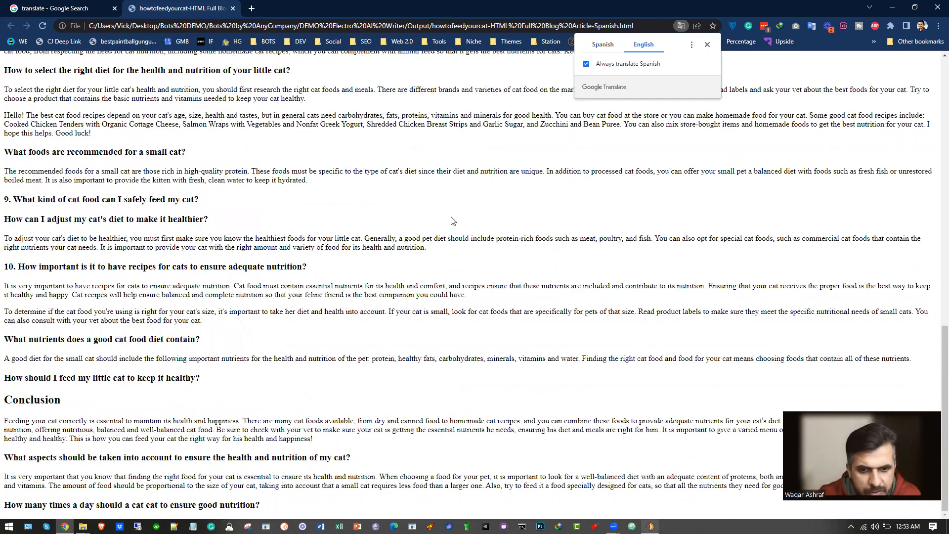
Skim the translated article from its conclusion back to the start and minimize the browser.
key(alt+Tab)
click(196, 203)
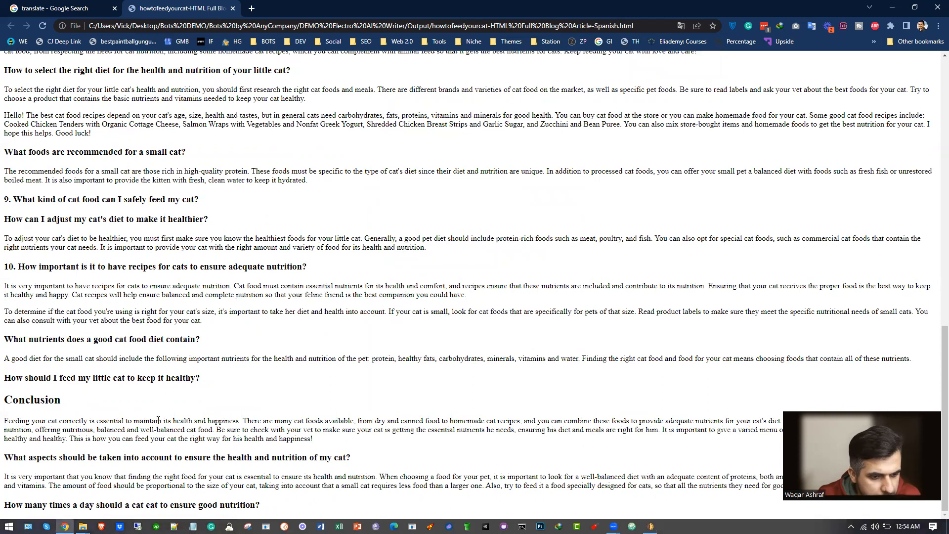
scroll(208, 413, up, 7)
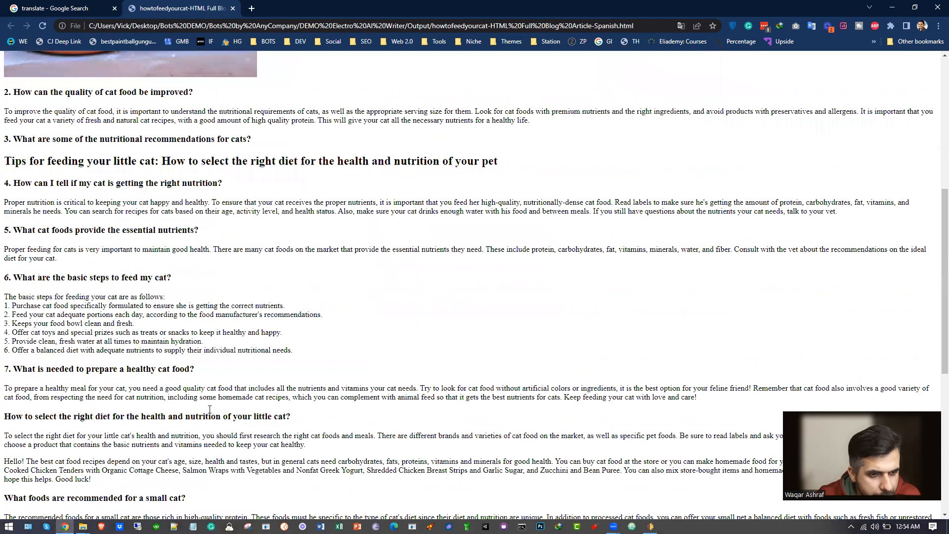
scroll(619, 69, up, 7)
click(74, 4)
click(151, 4)
click(884, 11)
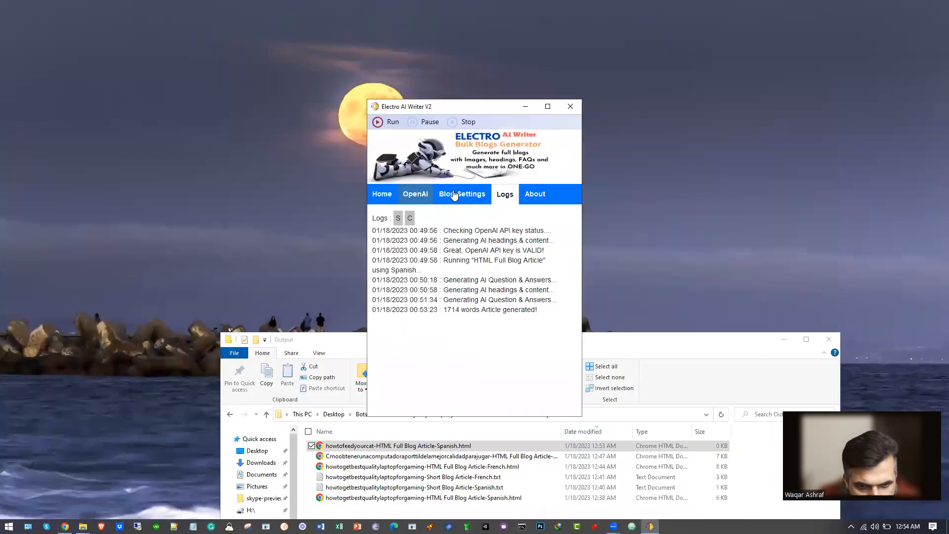
Run the Find Long keywords module for the topic "how to feed your cat".
click(453, 195)
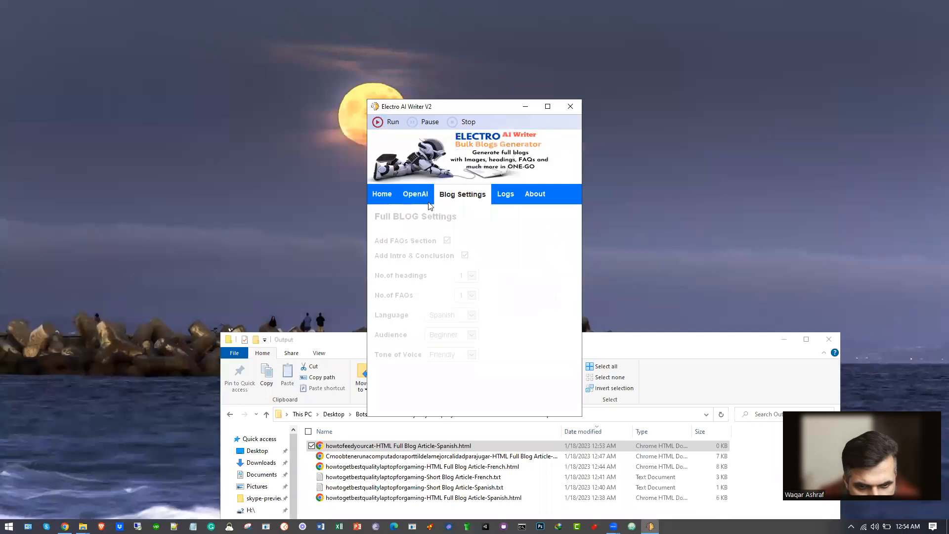
click(382, 196)
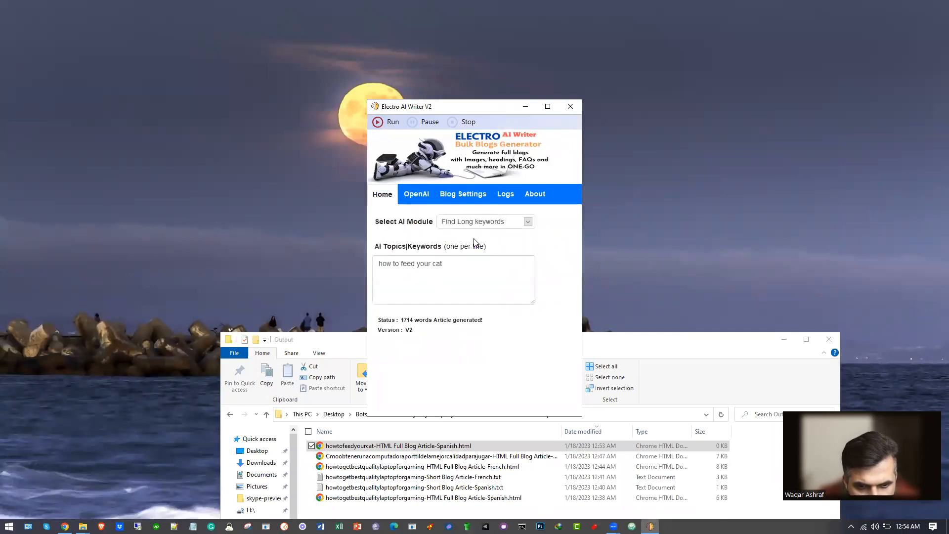
click(483, 222)
click(447, 256)
click(428, 262)
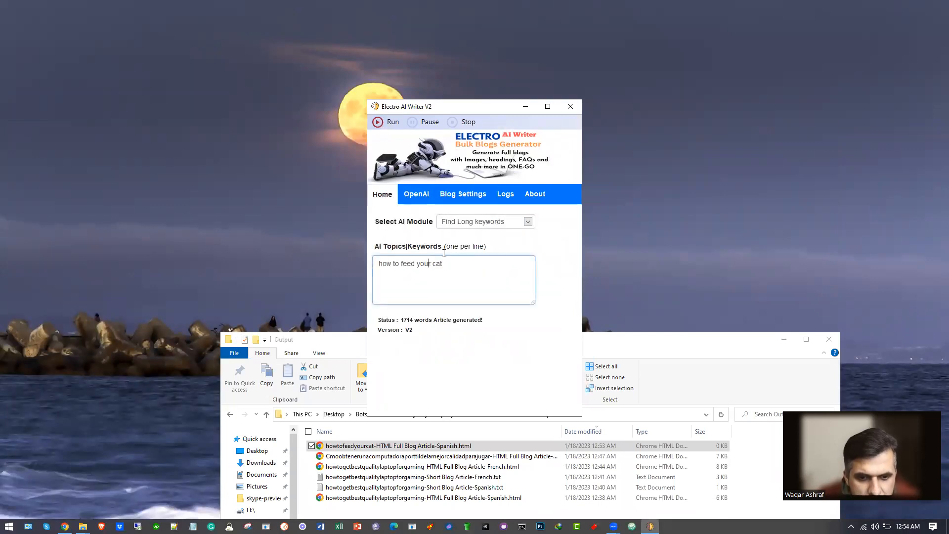
drag(407, 267, 372, 267)
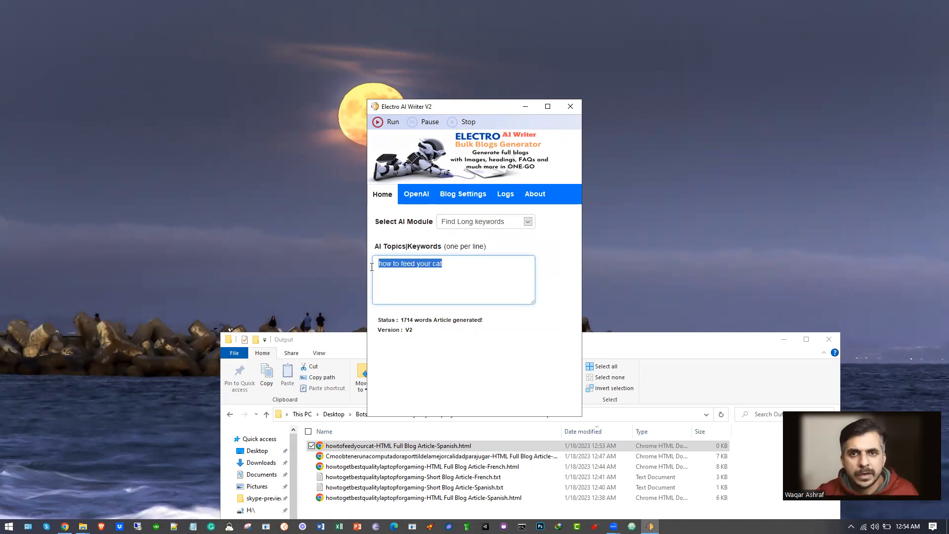
click(520, 235)
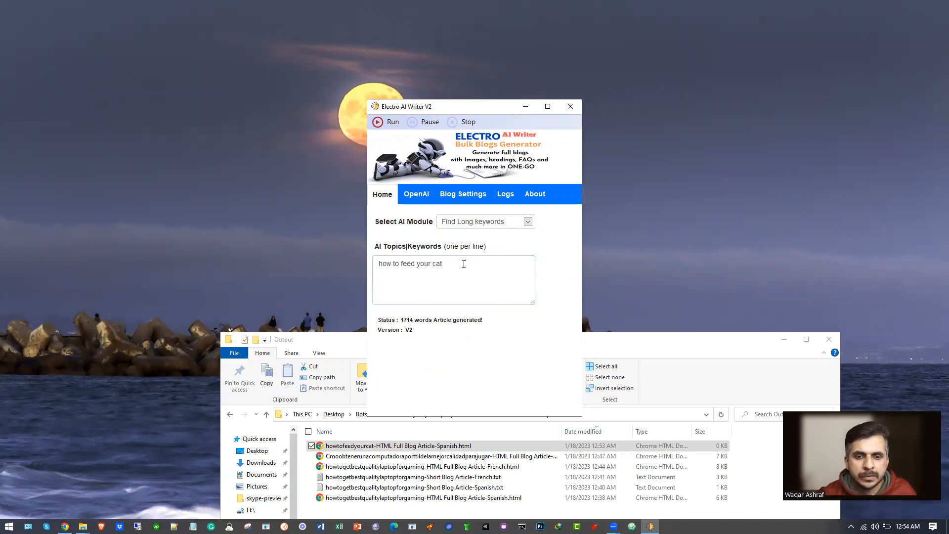
drag(372, 262, 341, 260)
click(476, 242)
click(490, 224)
click(484, 255)
click(390, 122)
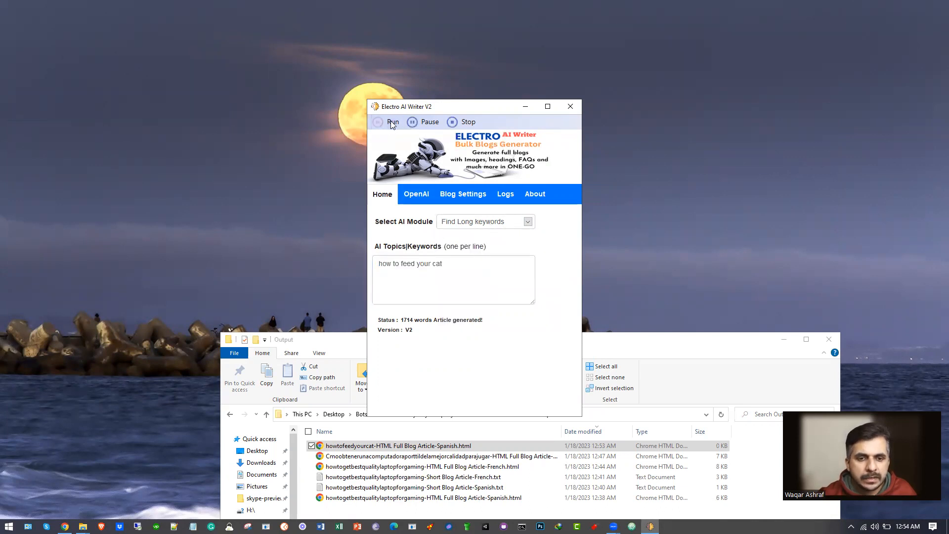
Check the Output folder for the new keyword file and review the blog settings while the run continues.
click(616, 352)
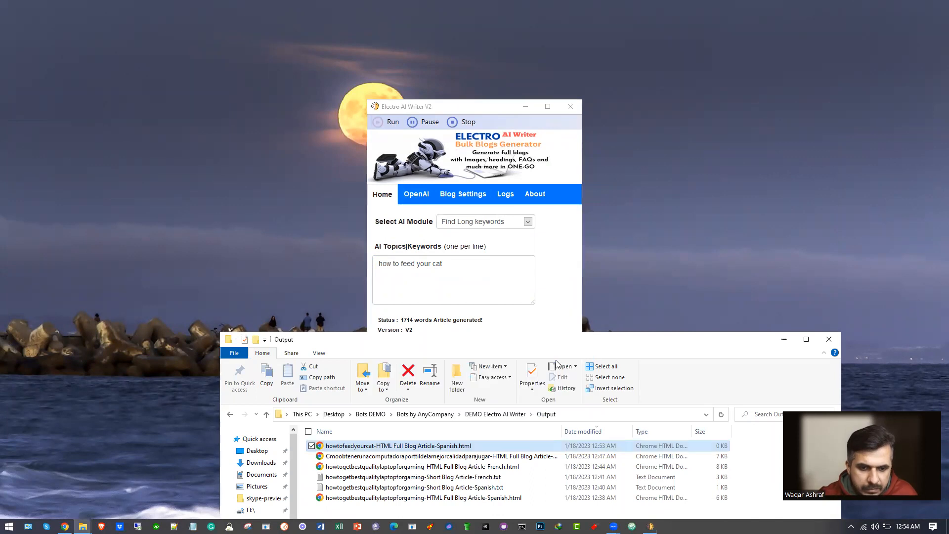
click(478, 415)
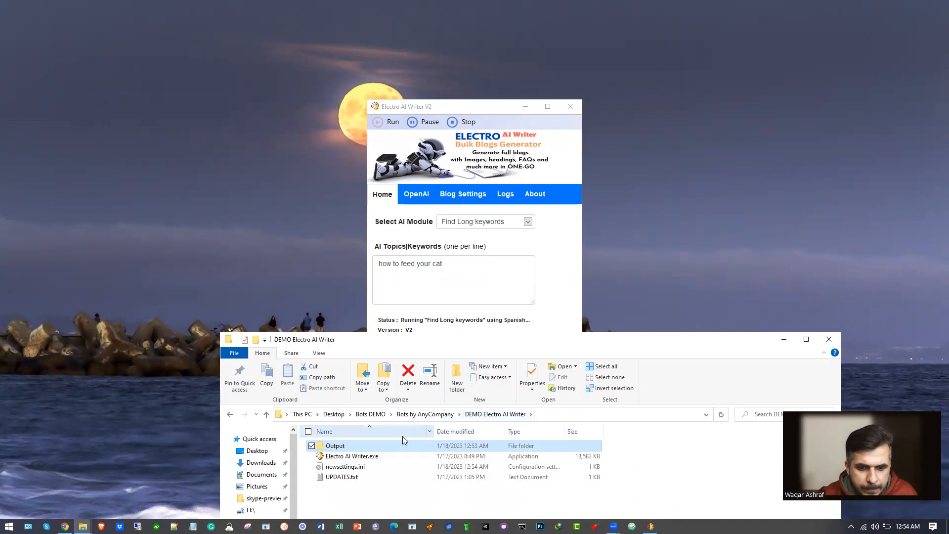
double_click(378, 447)
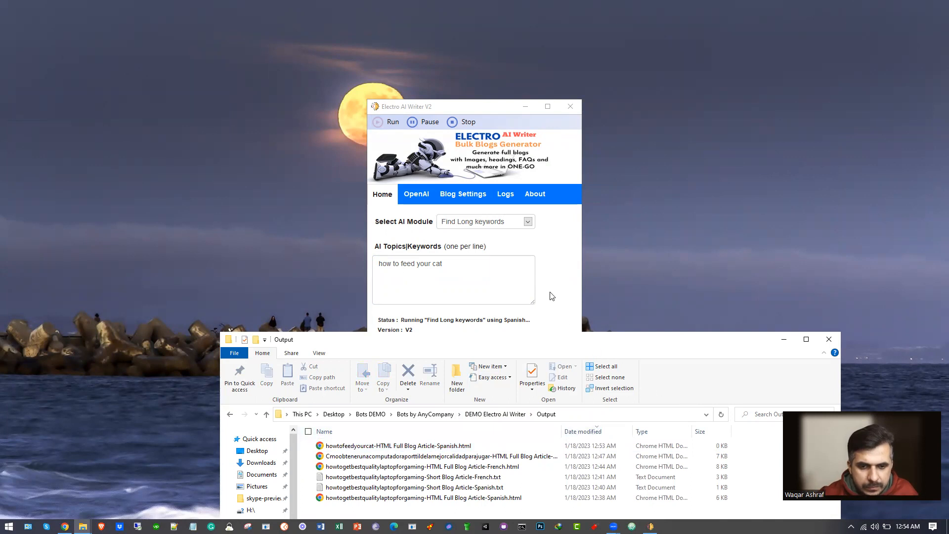
click(455, 194)
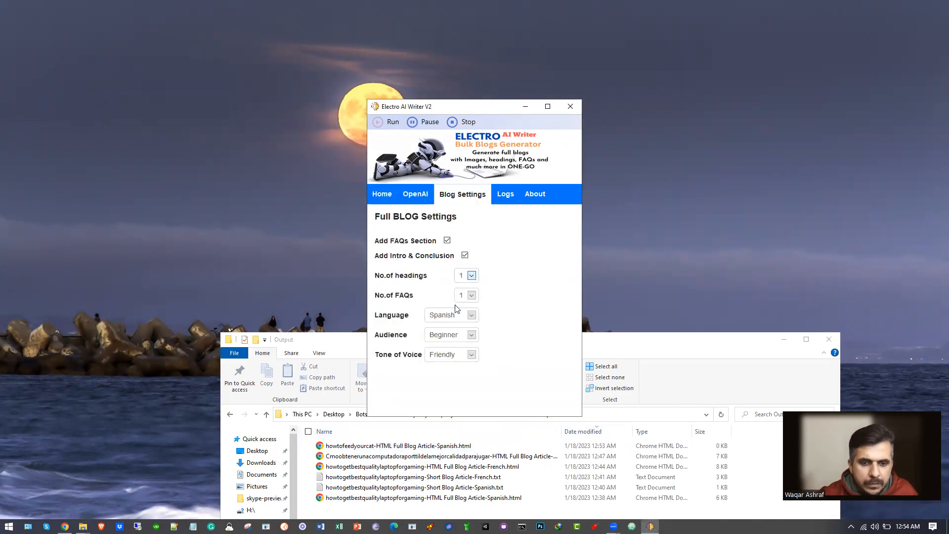
click(382, 194)
Open howtofeedyourcat-Find Long keywords-Spanish.txt, copy its whole keyword list and close the file.
double_click(375, 447)
drag(317, 201, 183, 157)
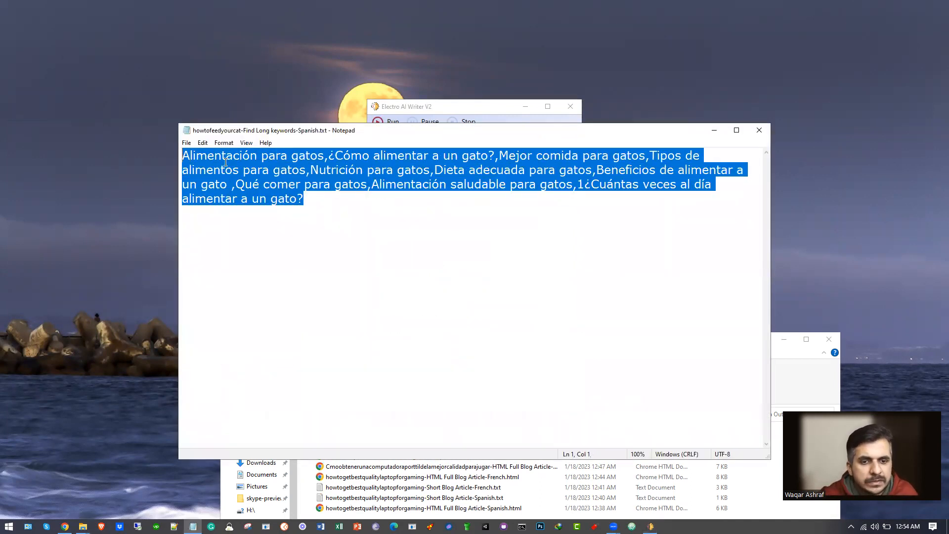
right_click(292, 170)
click(316, 202)
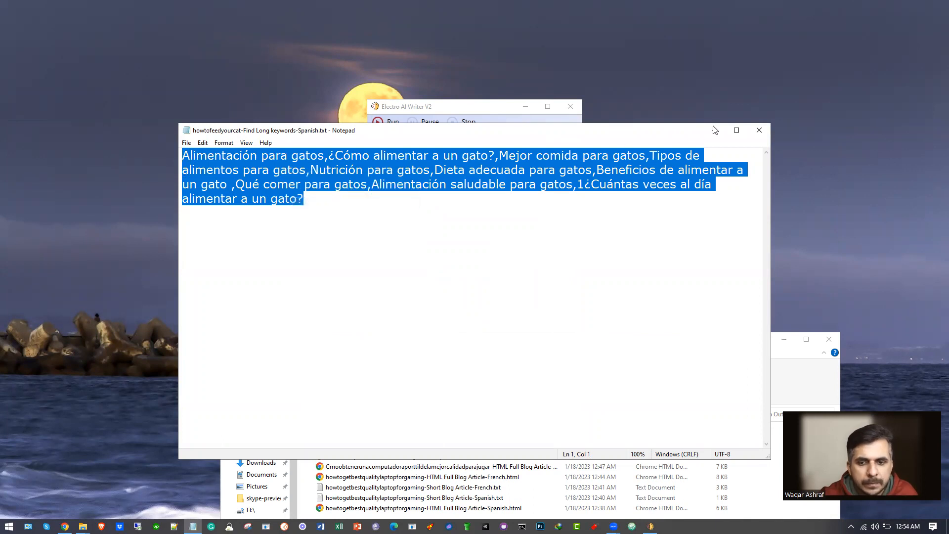
click(759, 130)
Append a | separator directly after "how to feed your cat" in the AI topics text.
click(483, 262)
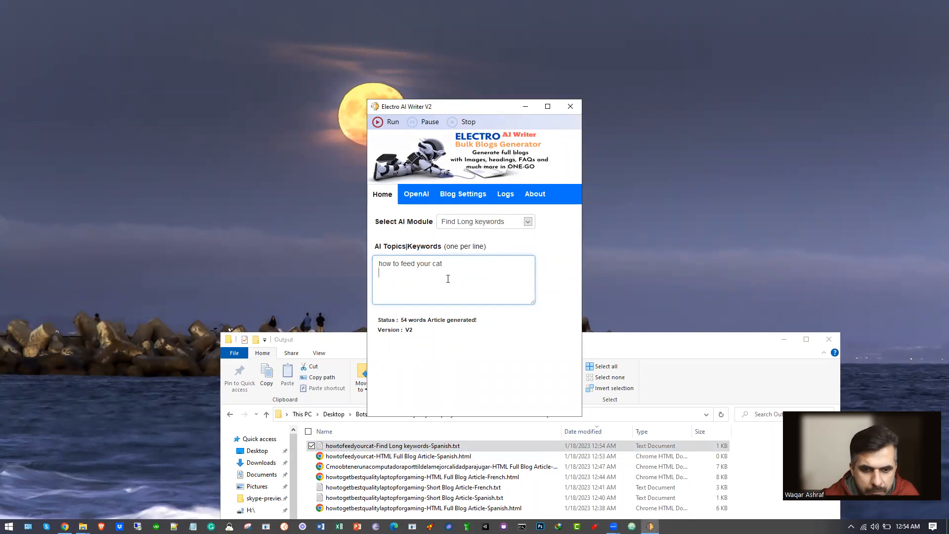
click(405, 248)
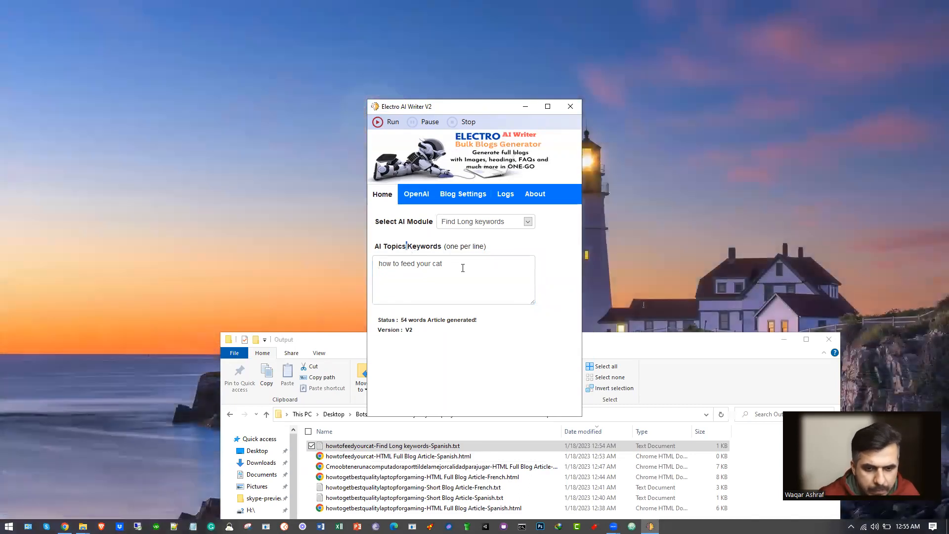
click(463, 268)
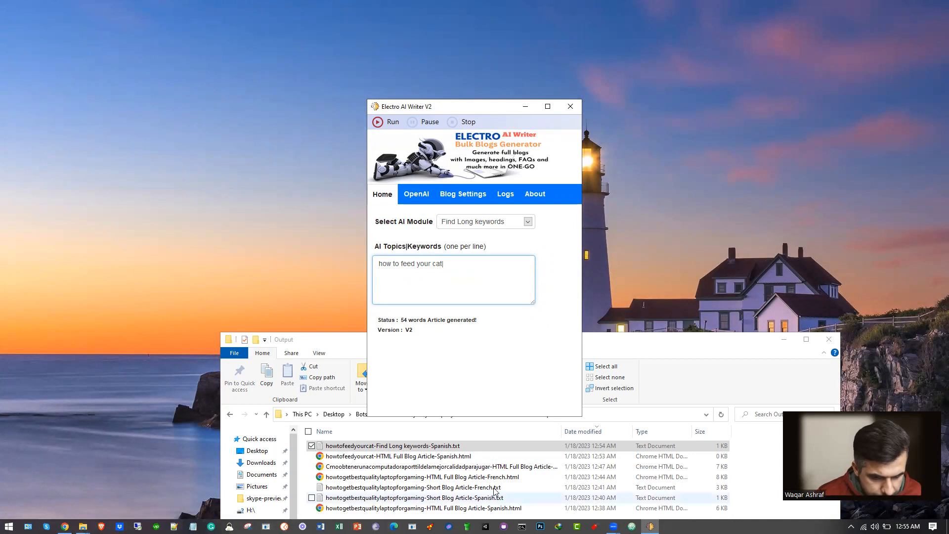
Copy all keywords from howtofeedyourcat-Find Long keywords-Spanish.txt and paste them after the | separator in the AI topics text.
double_click(390, 446)
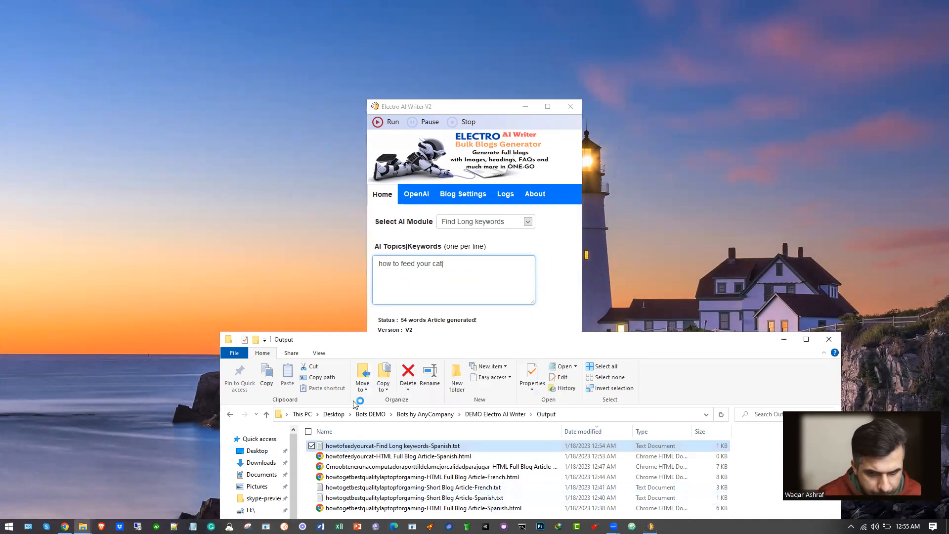
key(ctrl+a)
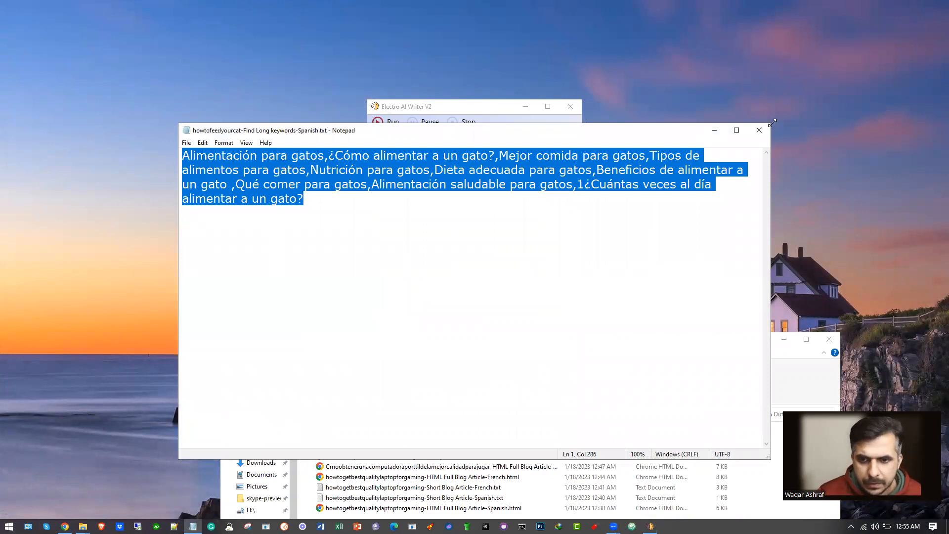
click(759, 130)
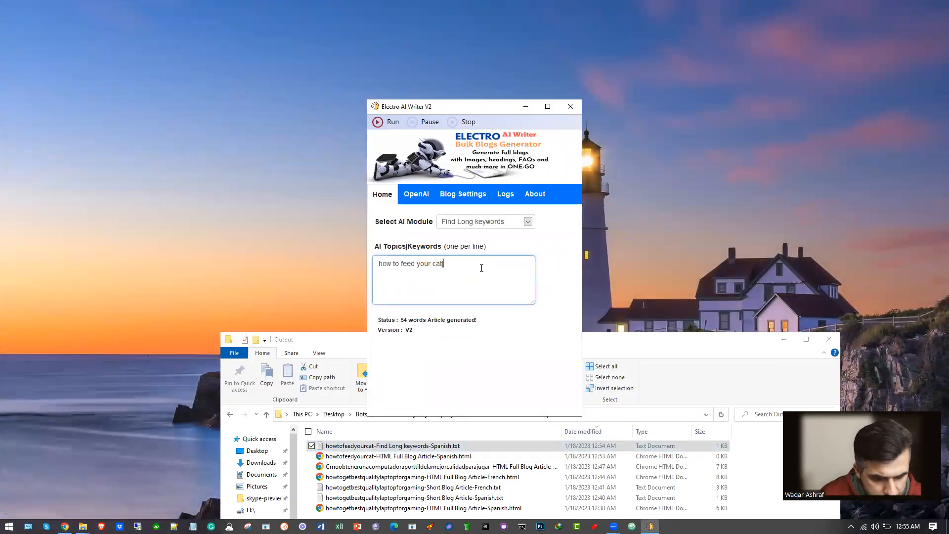
key(ctrl+v)
scroll(478, 284, up, 2)
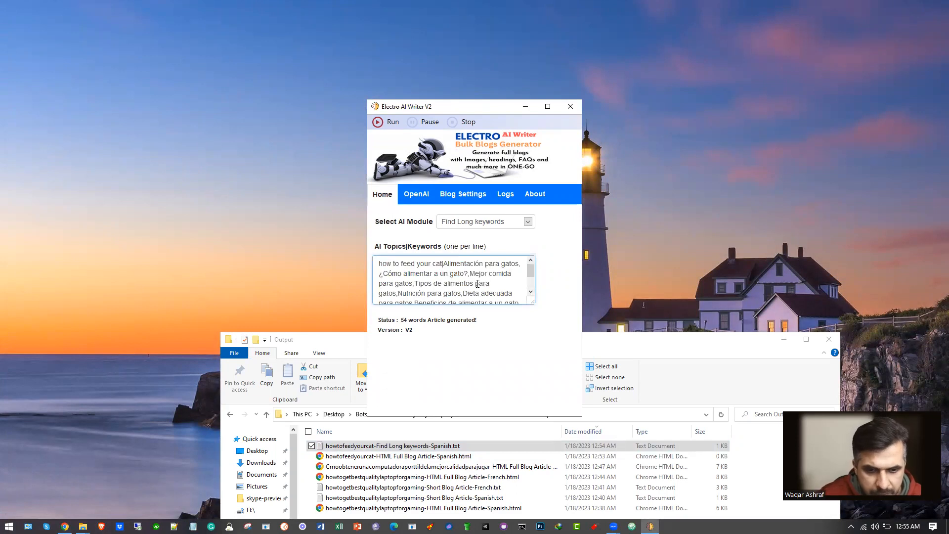
Set the AI module to HTML Full Blog Article and run it with the combined topic and keywords.
click(527, 221)
click(474, 284)
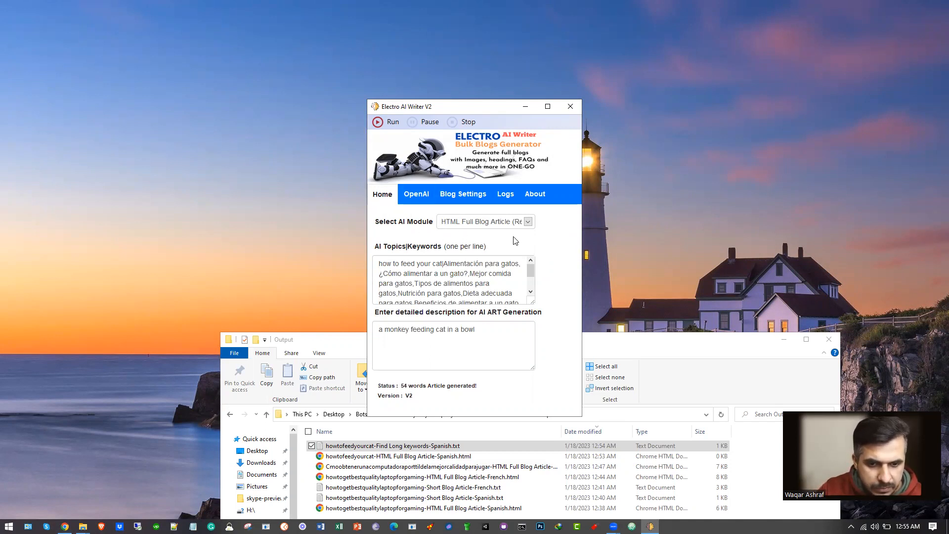
click(390, 123)
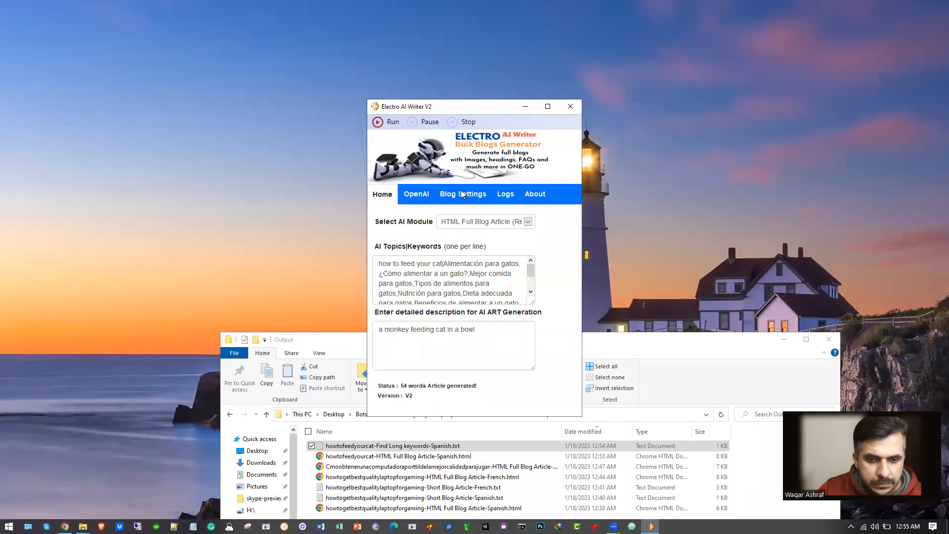
click(385, 124)
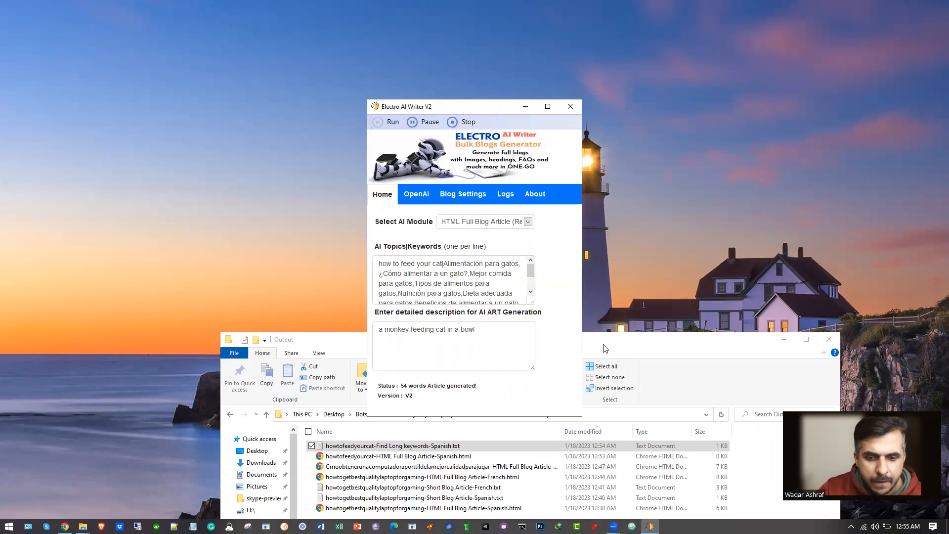
Check the Output folder and review the blog settings while the article is generated, returning to the home page.
click(651, 350)
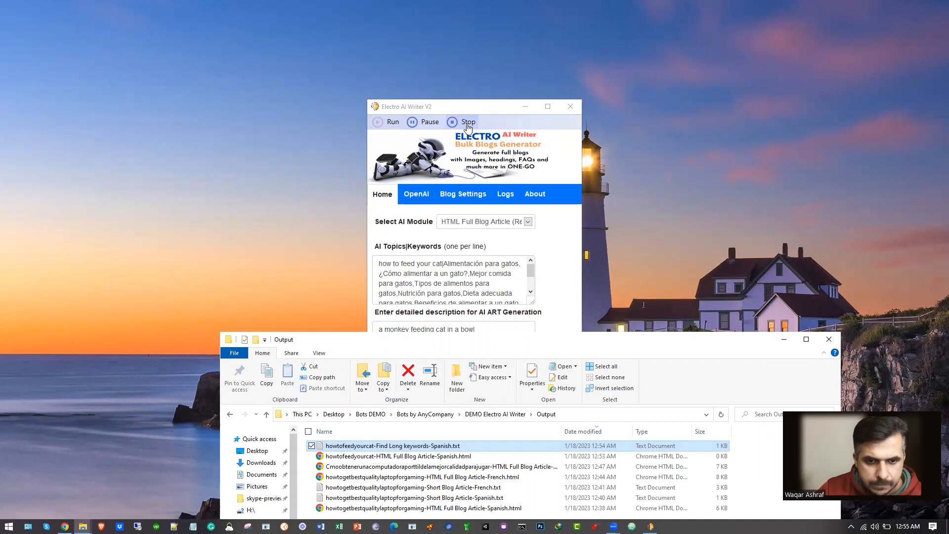
click(546, 253)
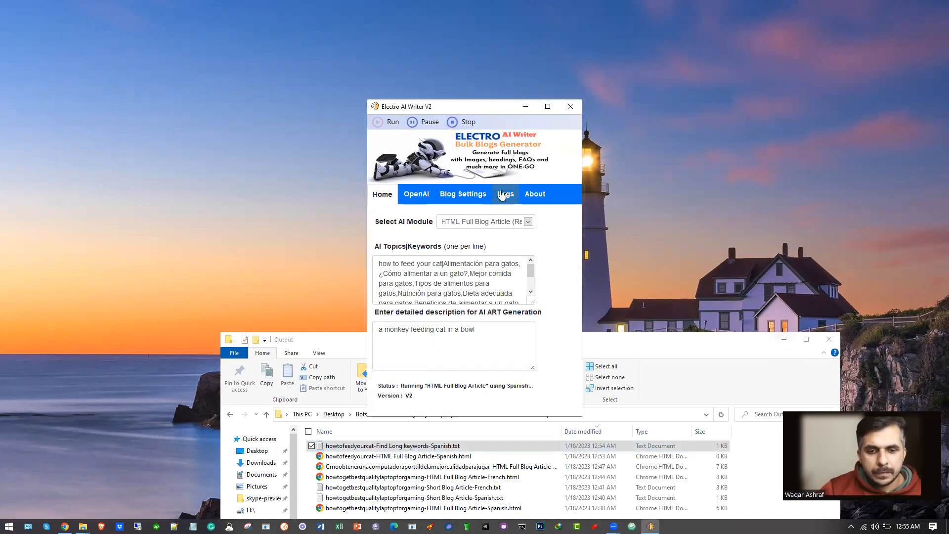
click(477, 199)
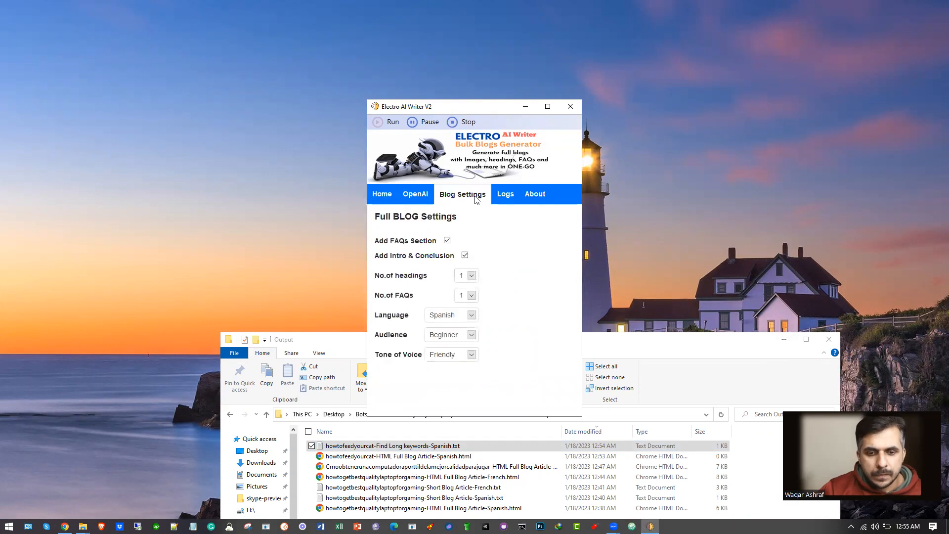
click(390, 199)
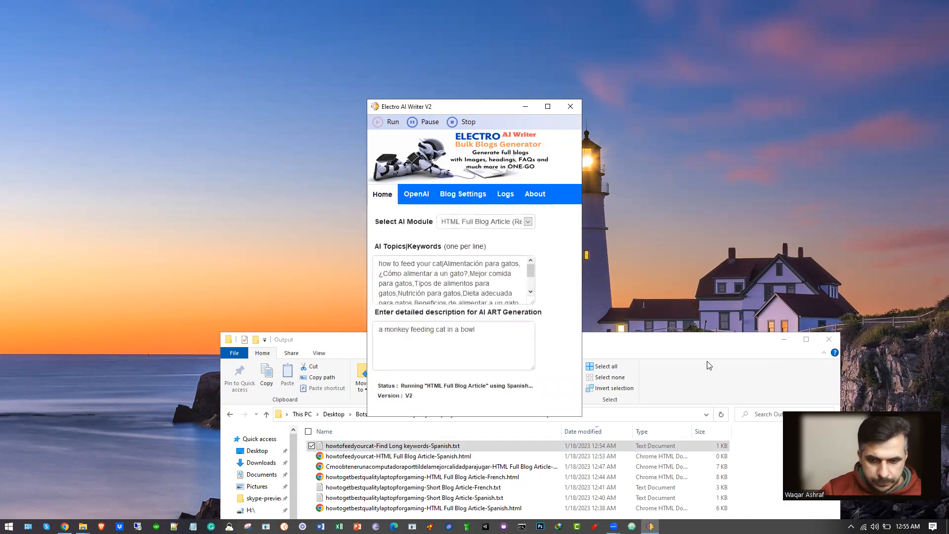
Delete every file in the Output folder except howtofeedyourcat-Find Long keywords-Spanish.txt.
click(721, 358)
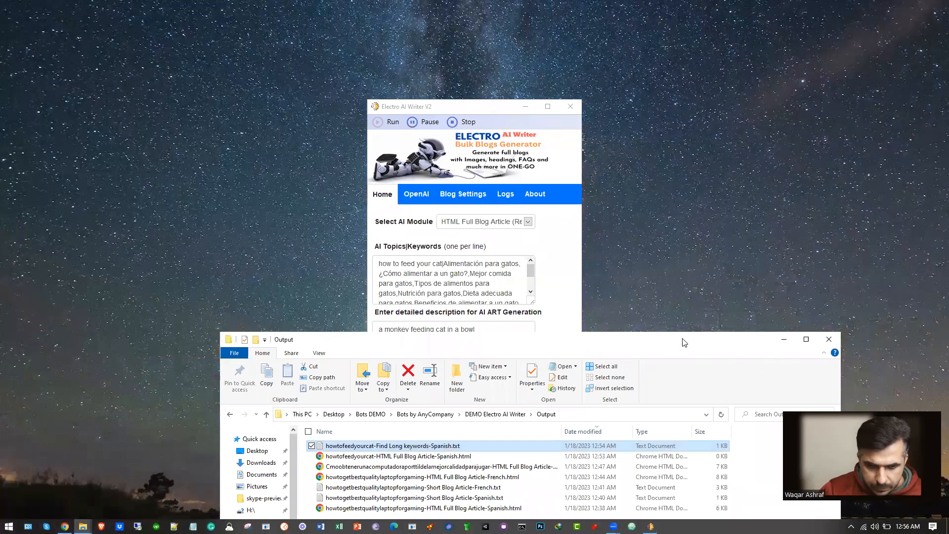
drag(683, 341, 640, 189)
drag(366, 379, 515, 302)
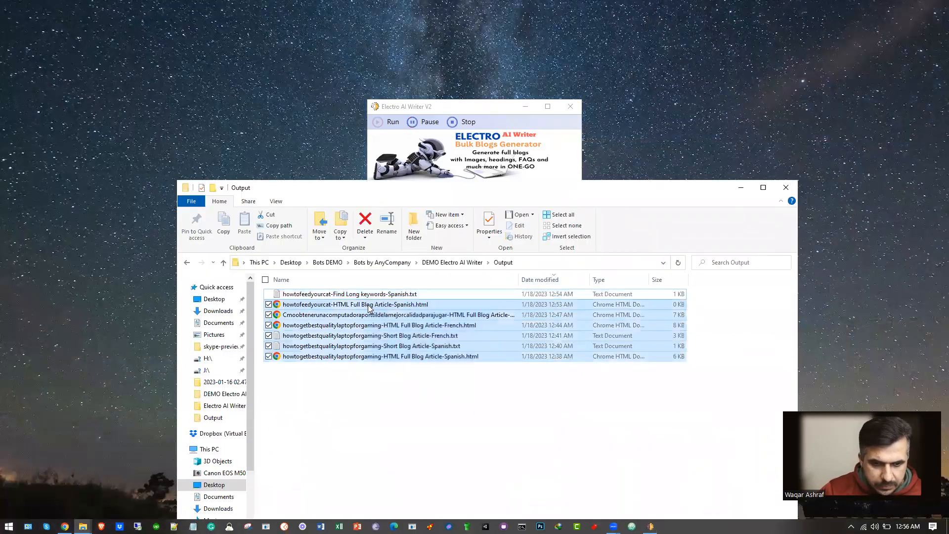
key(Delete)
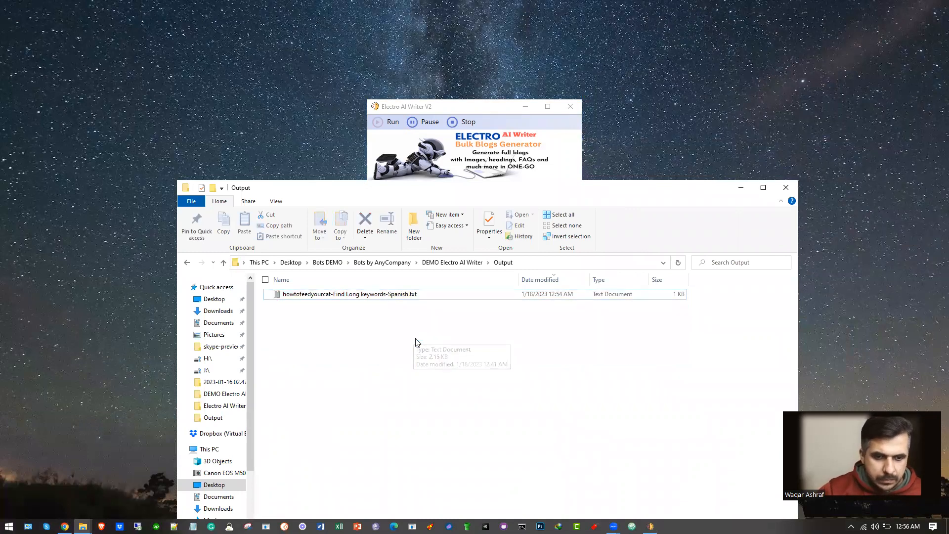
Check the Output folder and the generation log, and review the Spanish keywords listed after the cat-feeding topic.
click(485, 109)
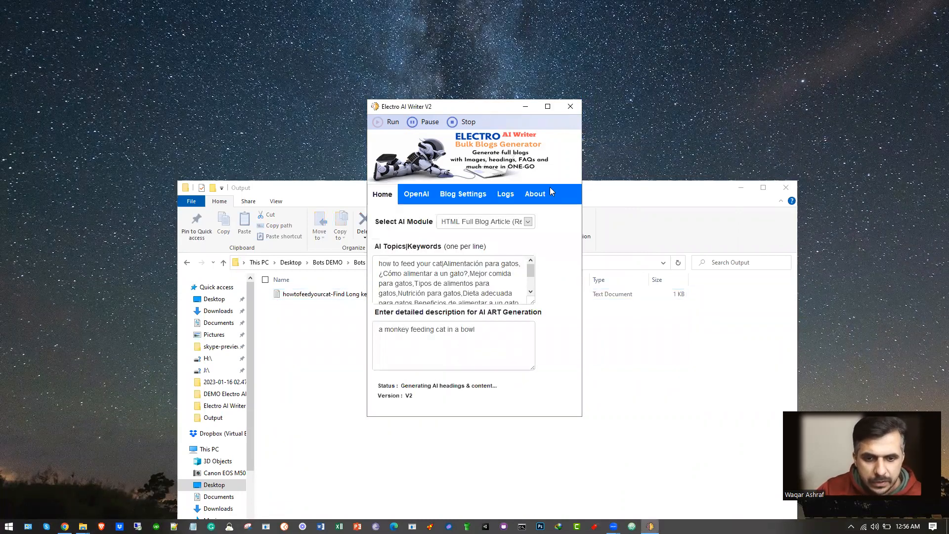
click(662, 227)
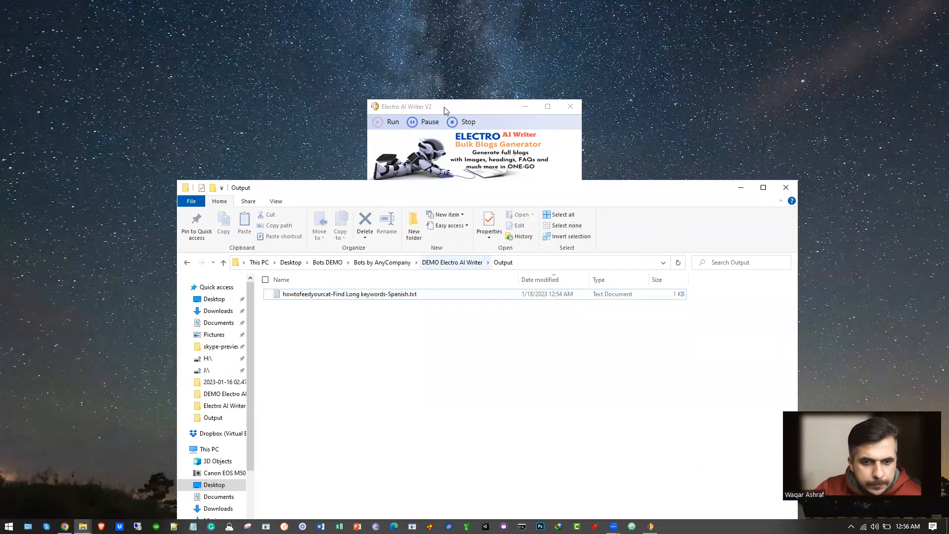
click(459, 109)
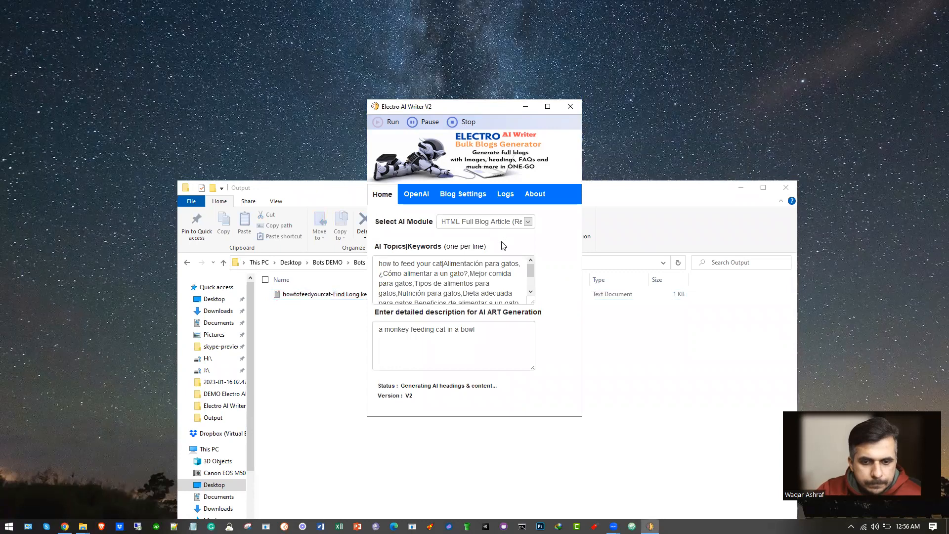
click(498, 198)
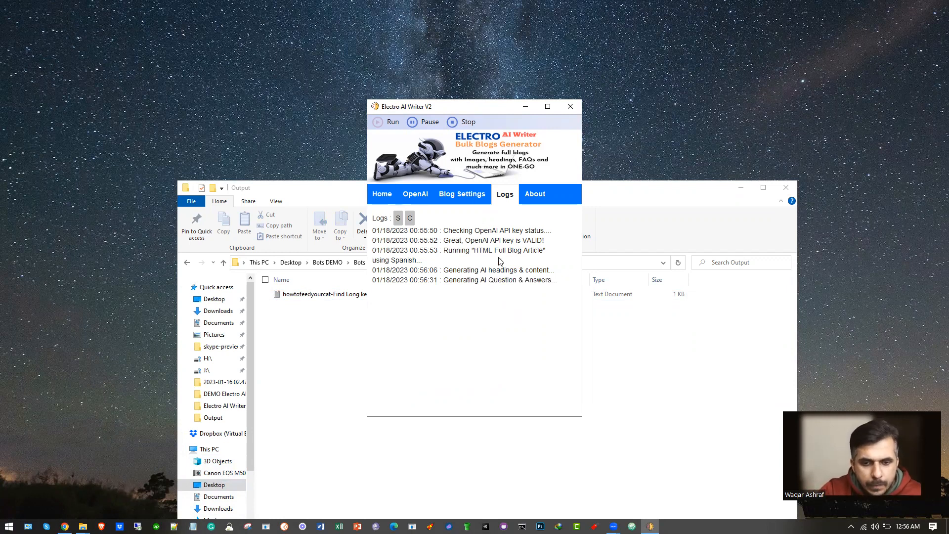
click(379, 199)
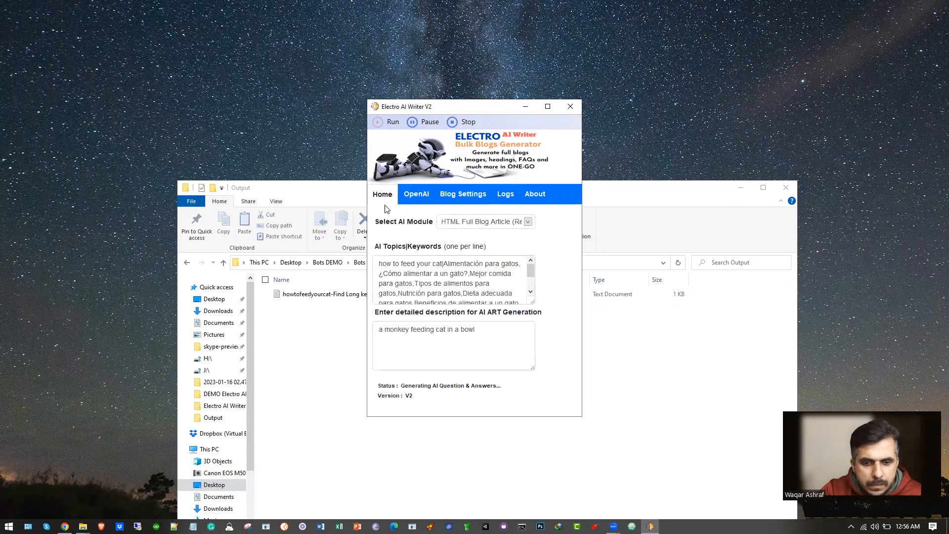
scroll(494, 271, down, 2)
scroll(494, 271, up, 2)
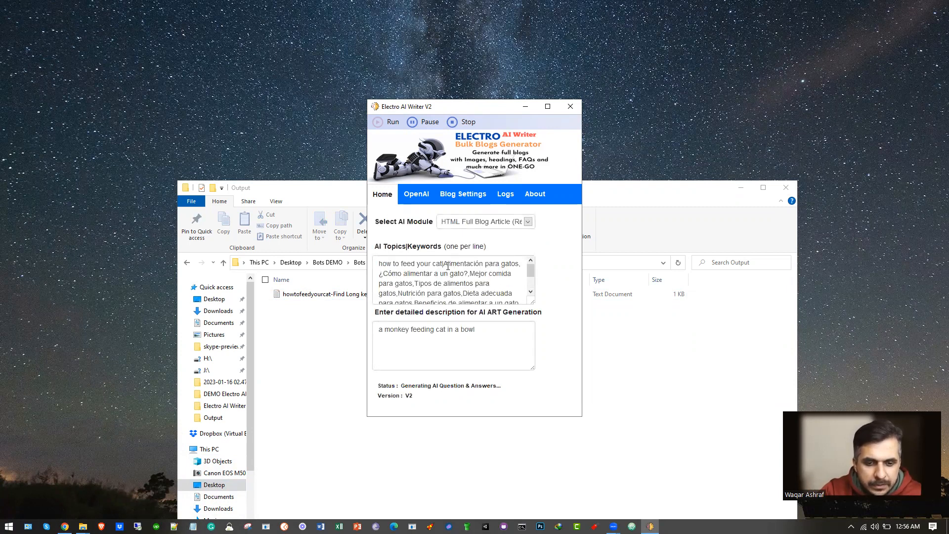
scroll(460, 279, down, 2)
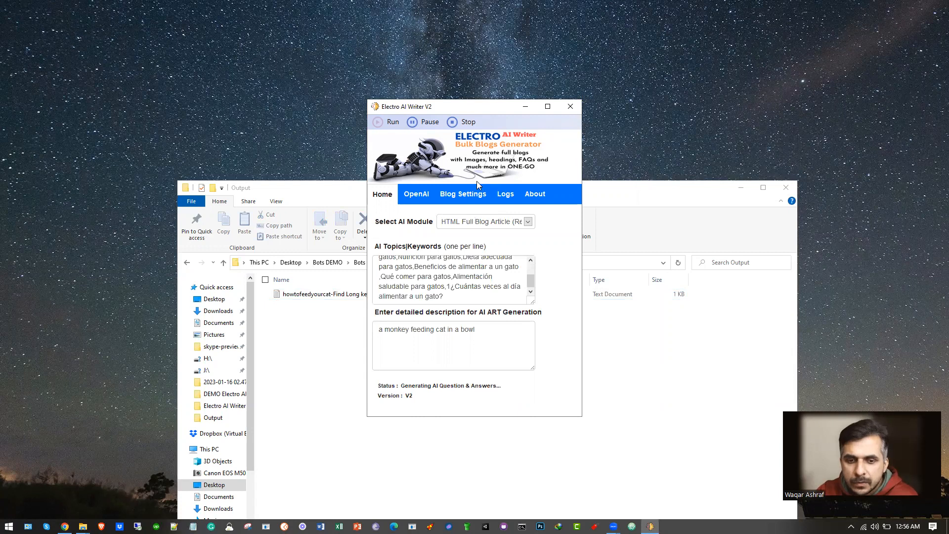
Review the full blog settings and the topic text, and follow the log until the article is generated.
click(467, 194)
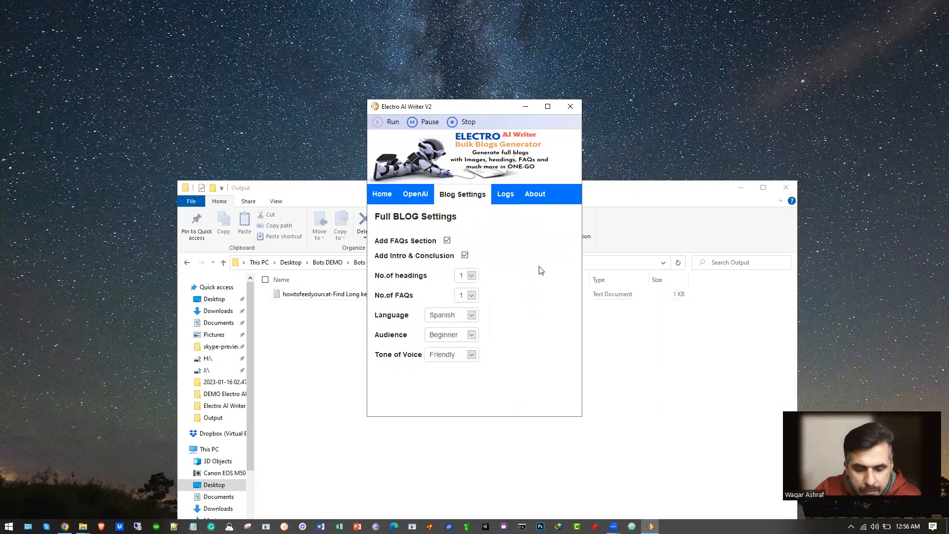
click(393, 194)
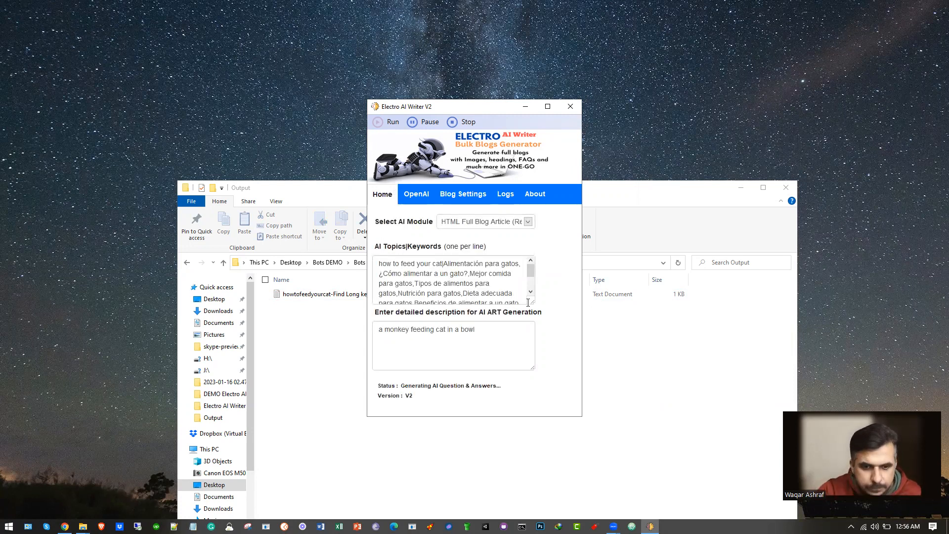
click(506, 194)
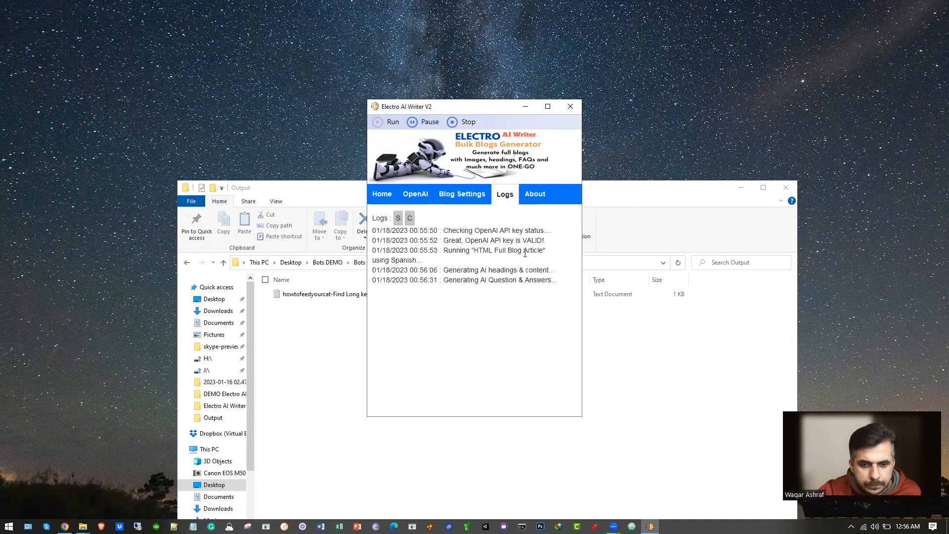
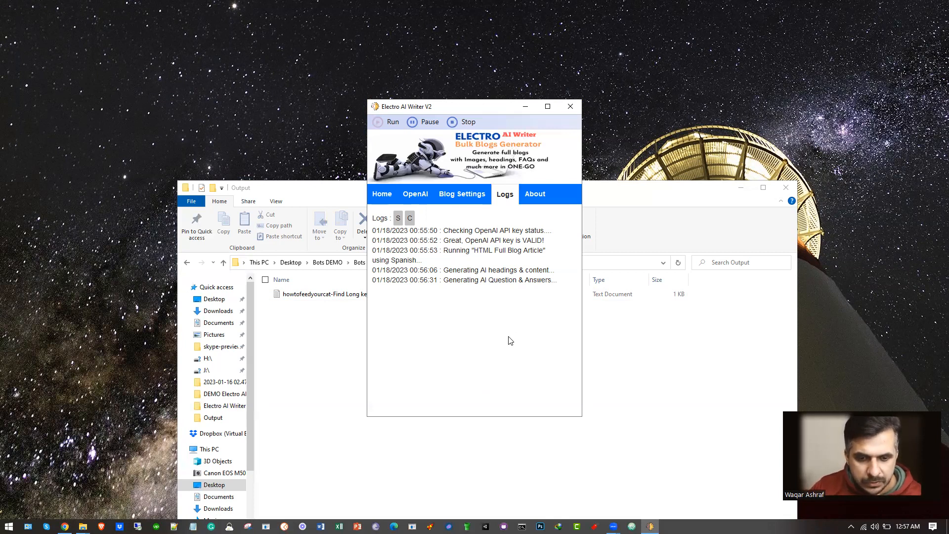
click(443, 200)
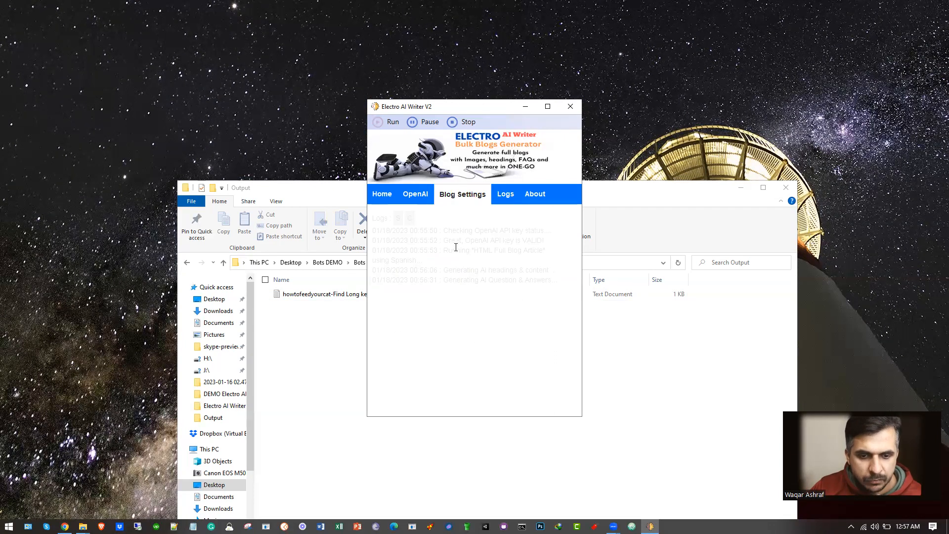
click(384, 198)
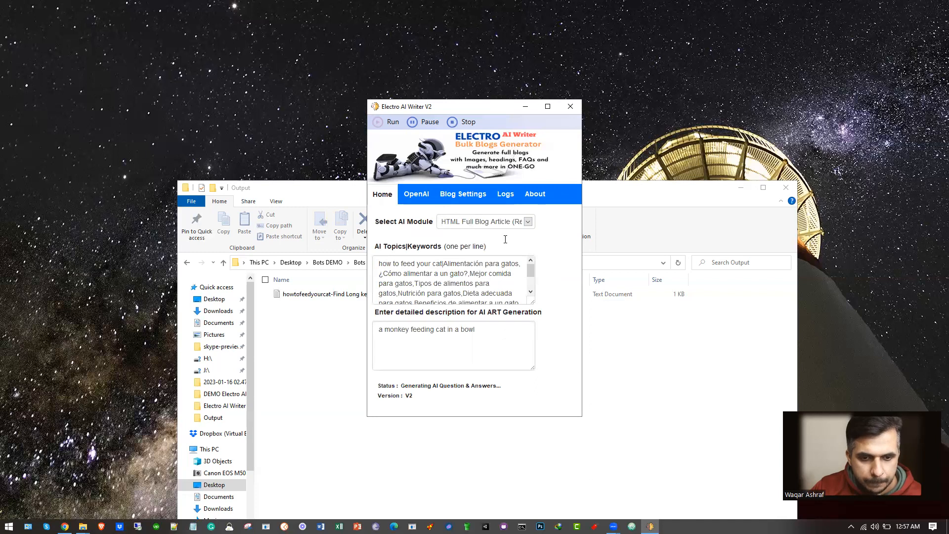
click(505, 194)
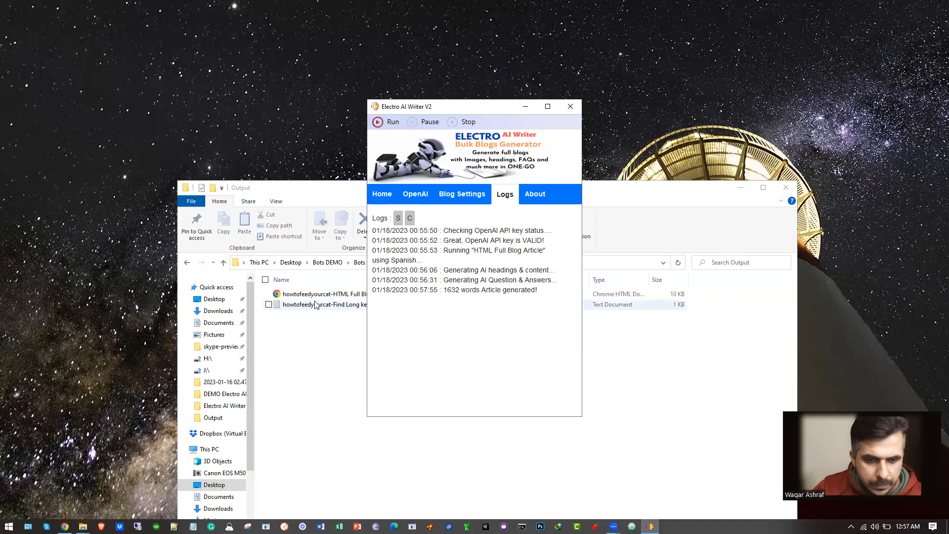
Open howtofeedyourcat-HTML Full Blog Article-Spanish.html in its original Spanish and check its image against the AI art description.
double_click(316, 294)
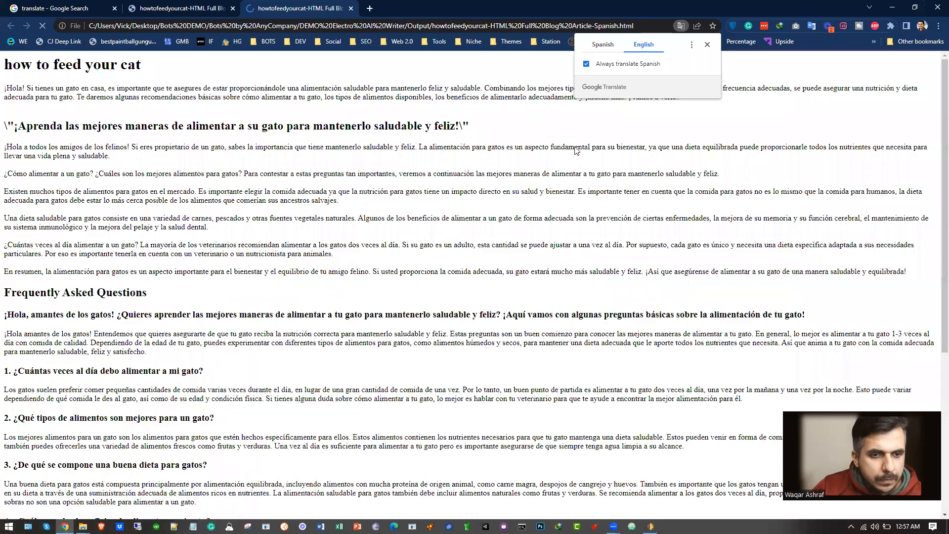
click(608, 44)
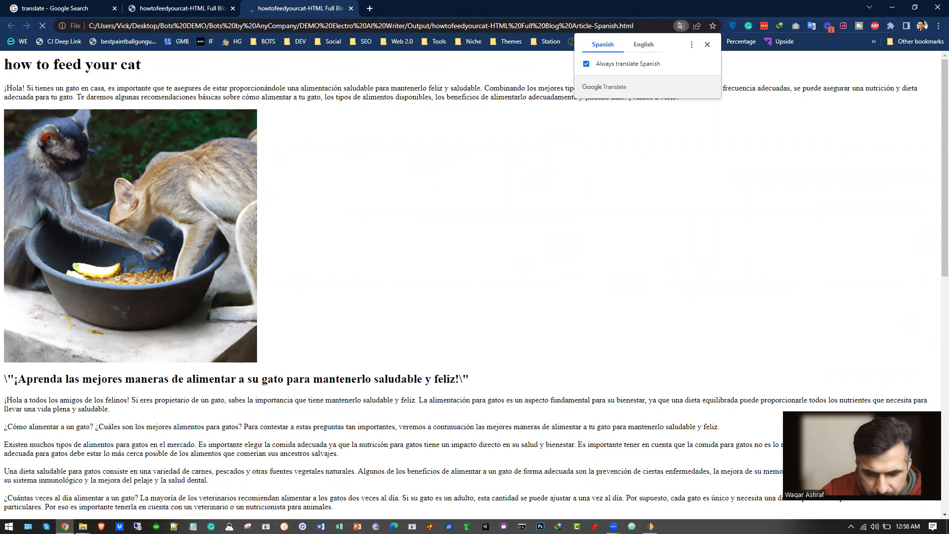
key(alt+Tab)
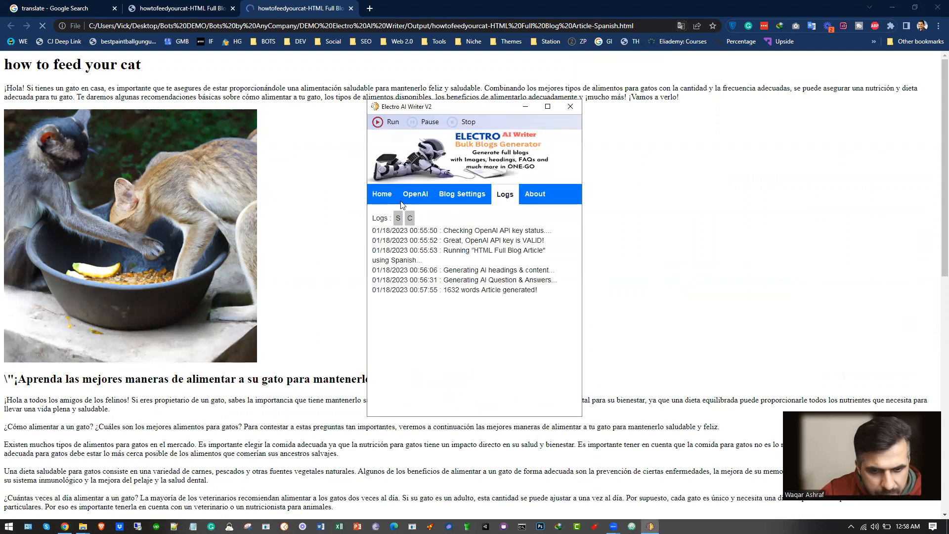
click(382, 194)
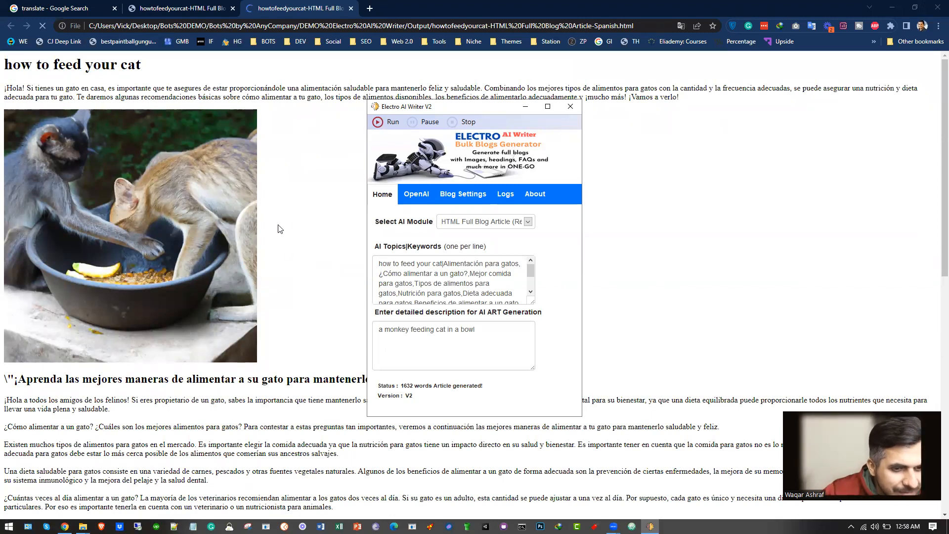
click(294, 219)
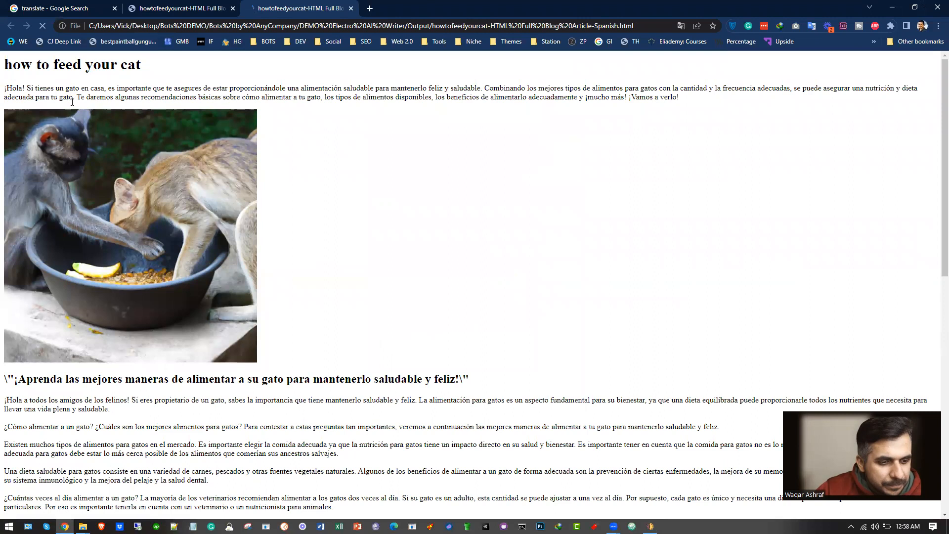
Read through the new Spanish article, including its heading section, Frequently Asked Questions and Conclusion.
scroll(209, 303, down, 2)
scroll(208, 303, down, 2)
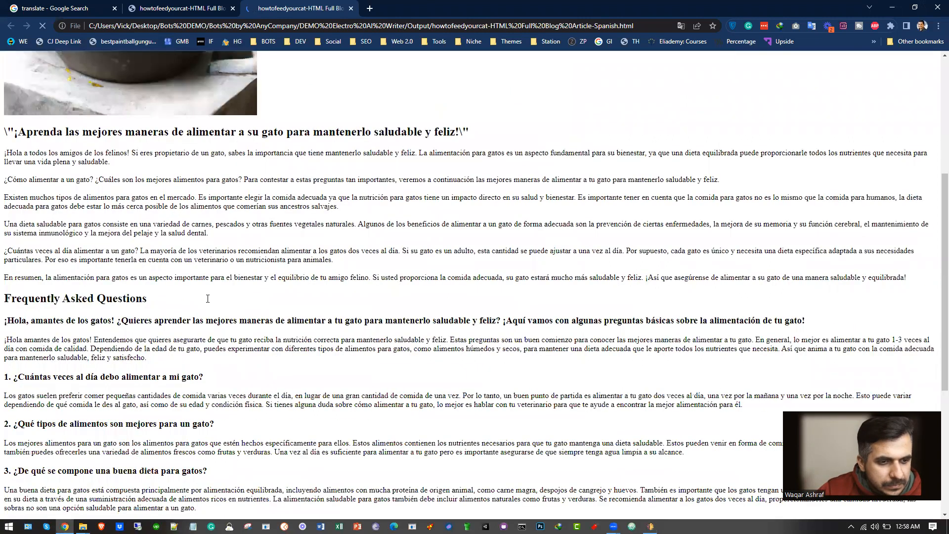
scroll(208, 298, down, 2)
scroll(208, 302, down, 3)
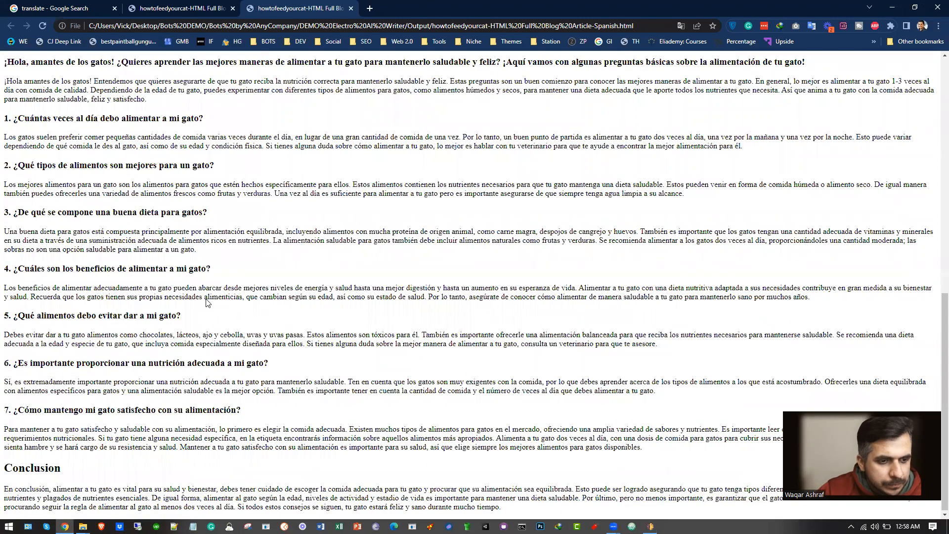
scroll(137, 228, up, 3)
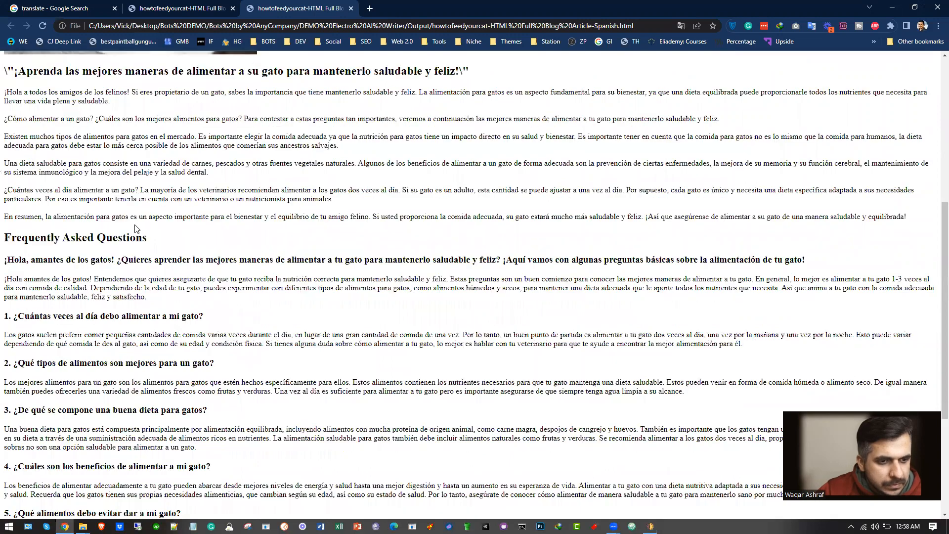
scroll(267, 305, up, 3)
scroll(281, 324, down, 3)
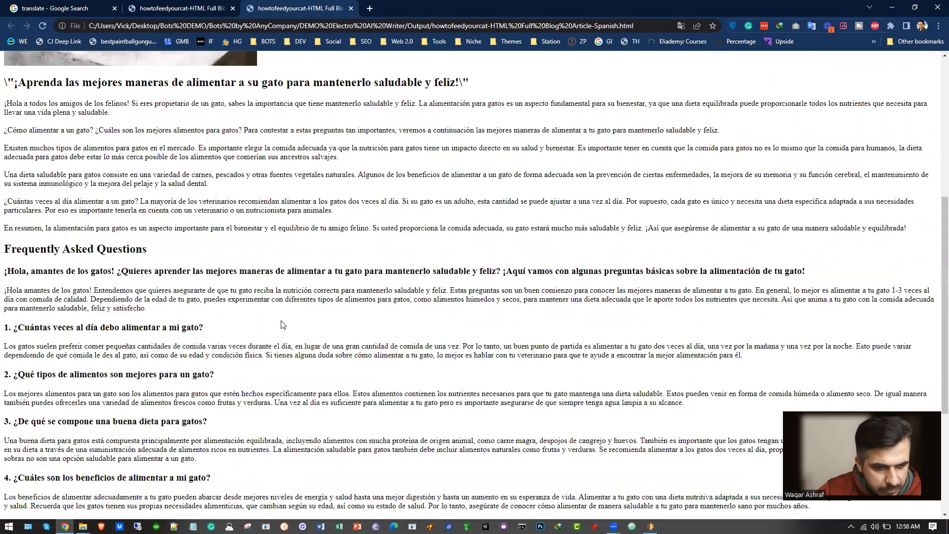
scroll(158, 472, down, 4)
scroll(261, 426, up, 9)
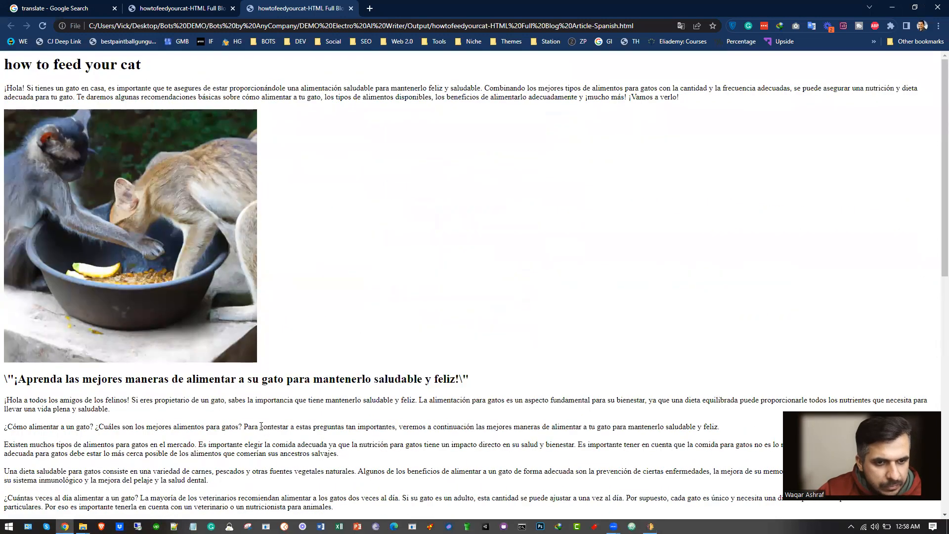
Compare the earlier English-translated article with the new Spanish one, highlighting its opening paragraph, and close the earlier article.
click(184, 8)
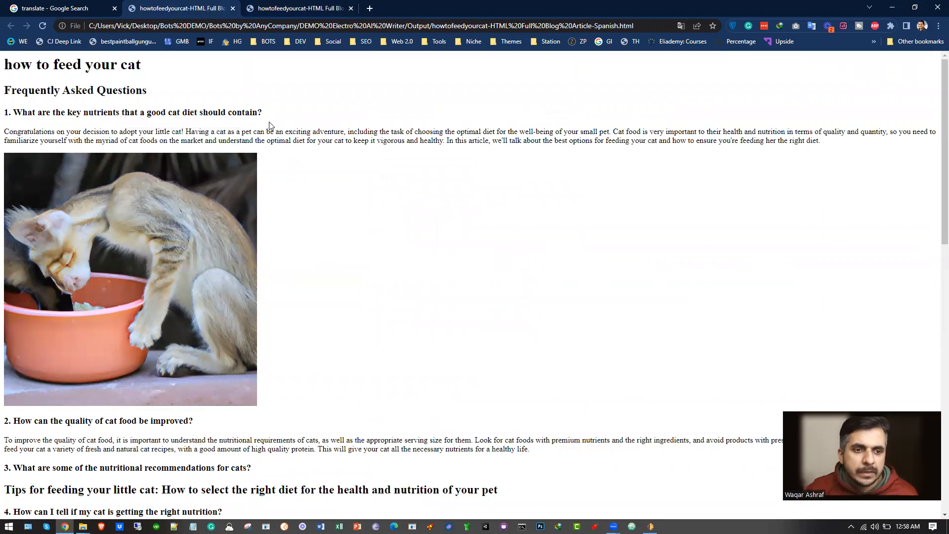
triple_click(364, 139)
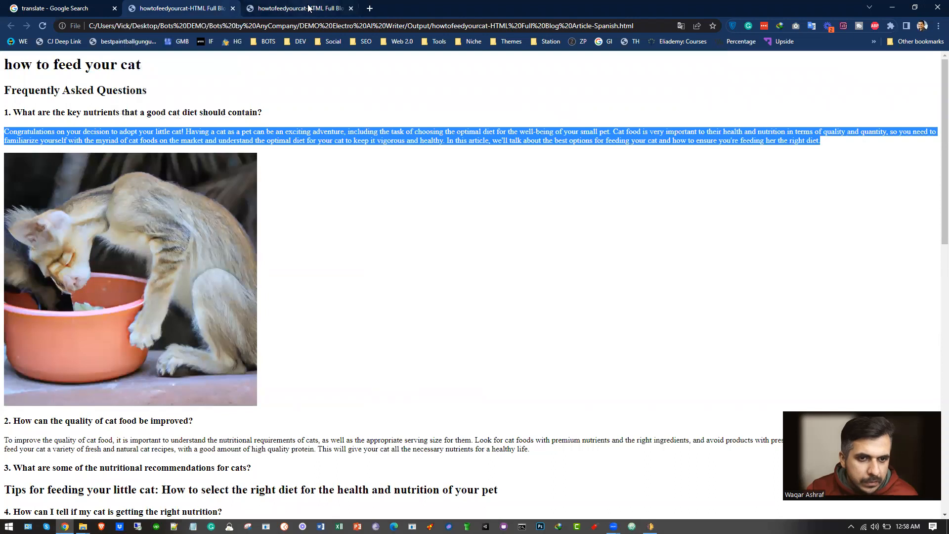
click(310, 8)
click(233, 8)
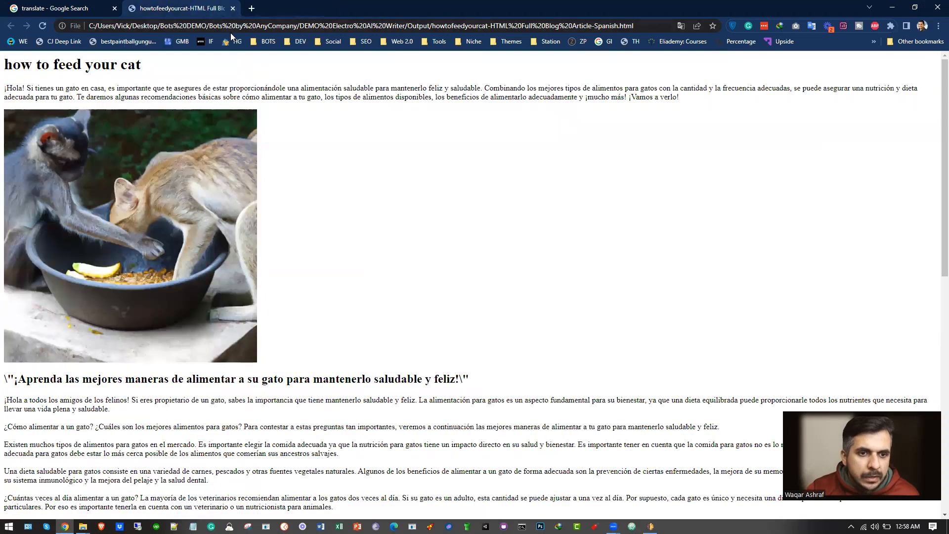
Bring up Electro AI Writer V2 over the new article to compare its topic and art description, returning to the article.
mouse_move(650, 526)
click(624, 477)
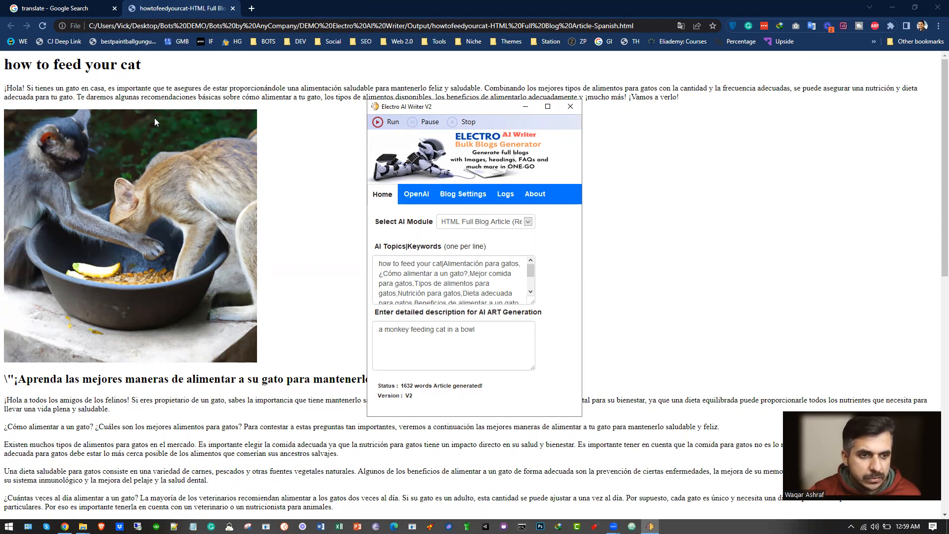
click(179, 97)
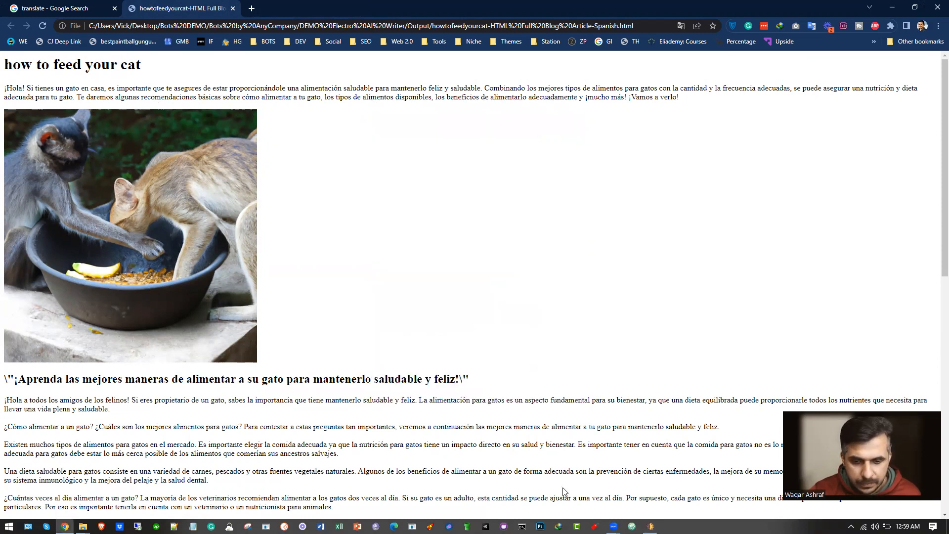